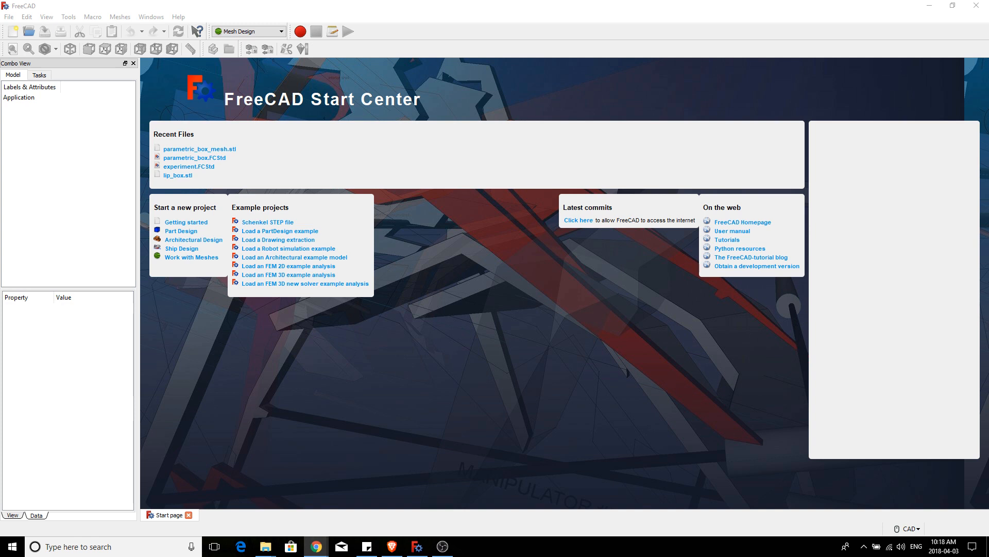
Step: View the program's version and build information in the About FreeCAD dialog and close it
click(307, 5)
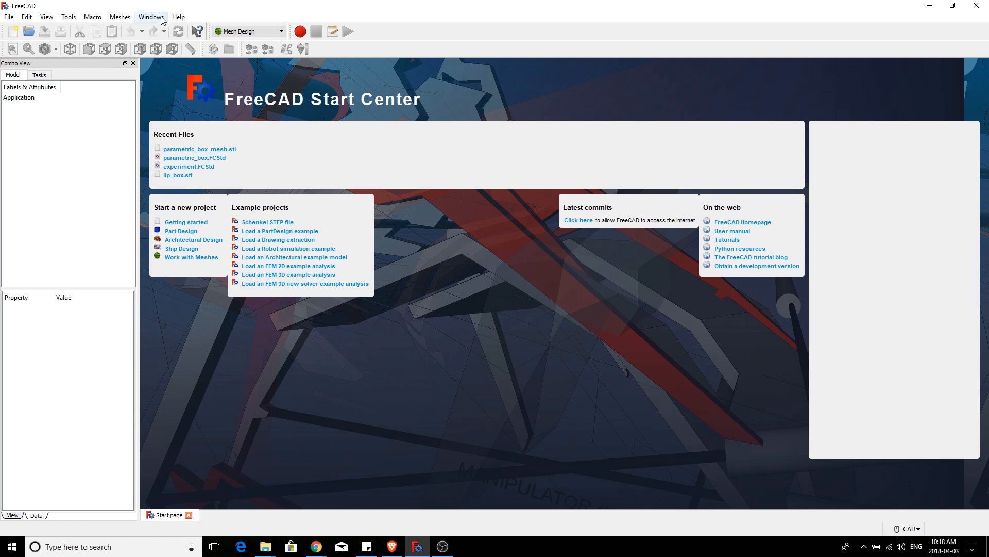
click(178, 18)
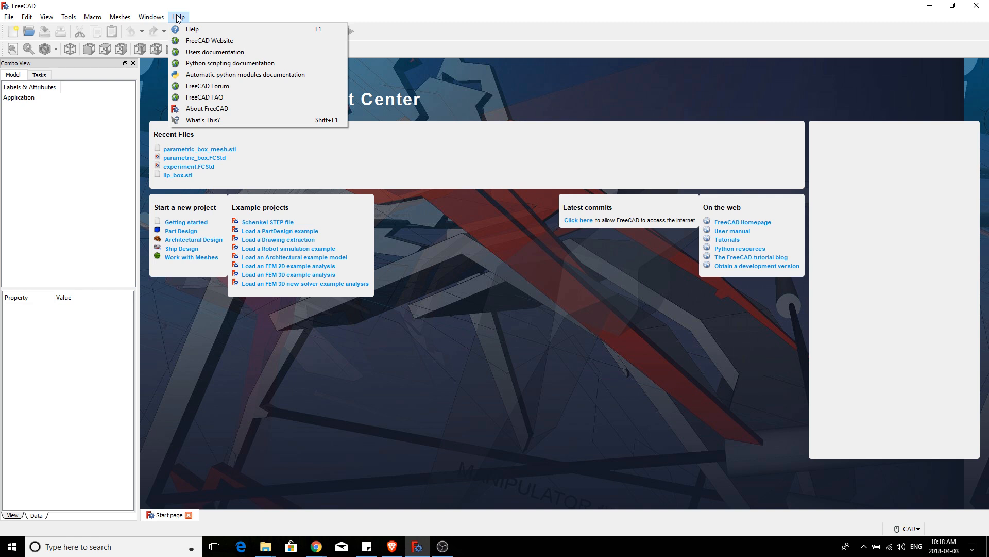
click(213, 109)
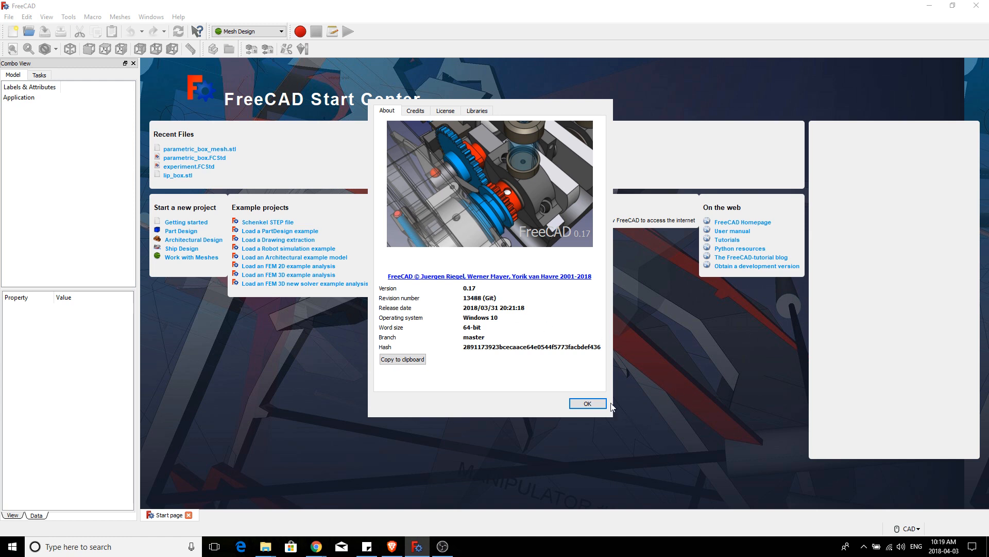
click(598, 403)
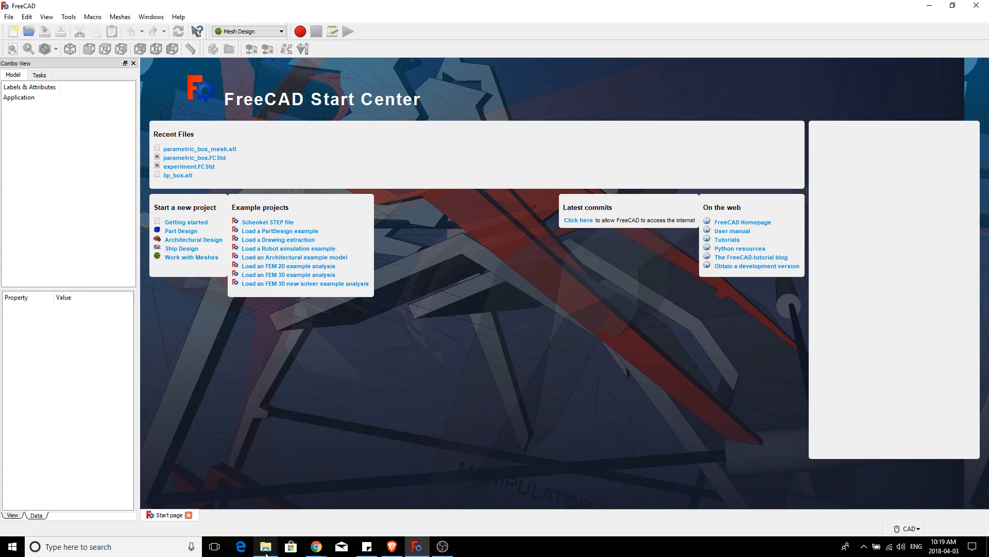
Step: In File Explorer, locate FreeCAD.exe in the bin folder of FreeCAD_0.17.13488_x64_dev_win and minimize the window
mouse_move(267, 552)
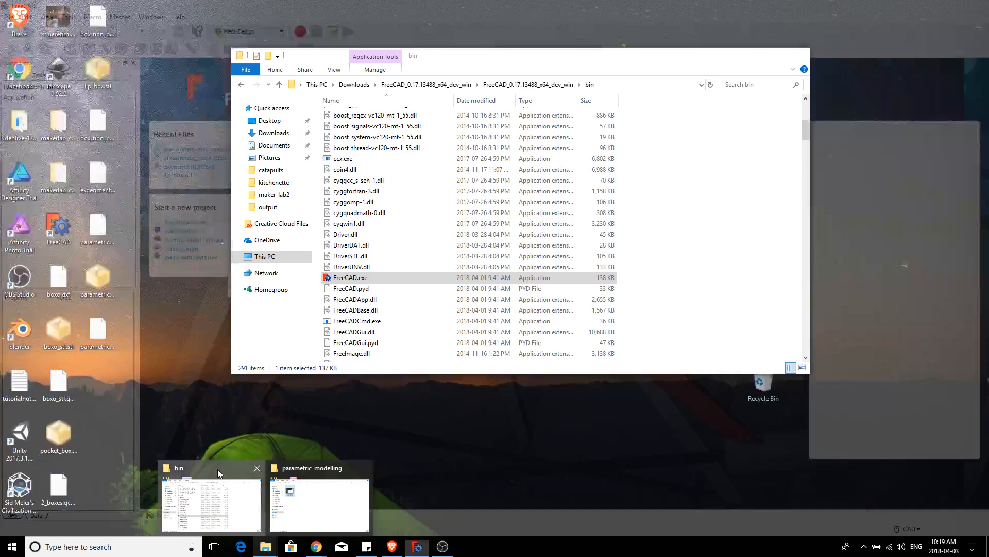
click(218, 469)
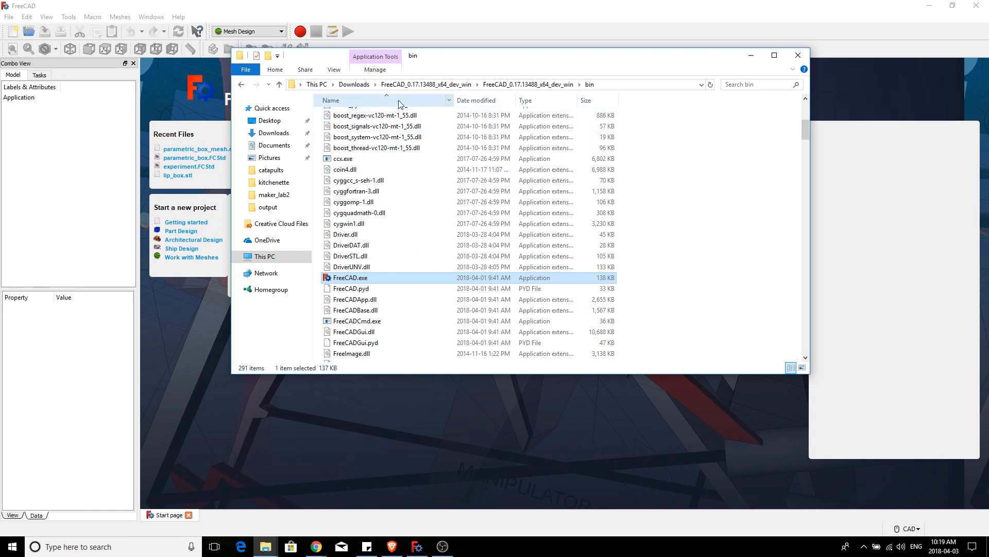
click(427, 85)
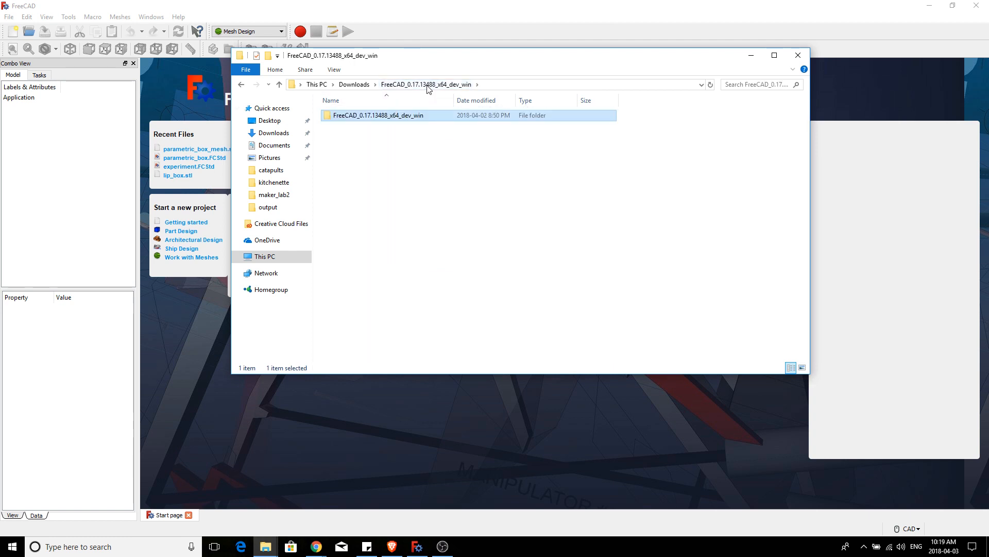
double_click(364, 116)
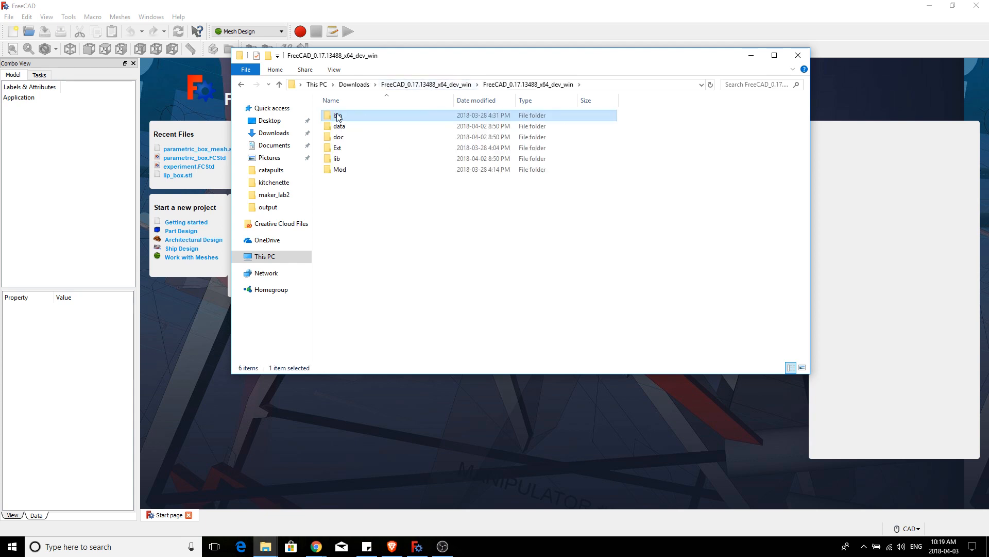
double_click(338, 116)
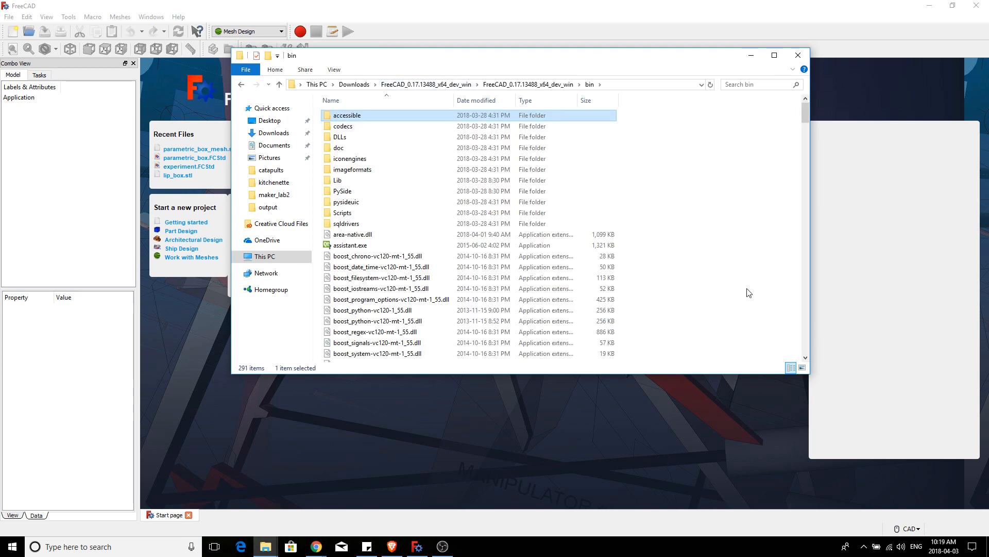
scroll(392, 290, down, 7)
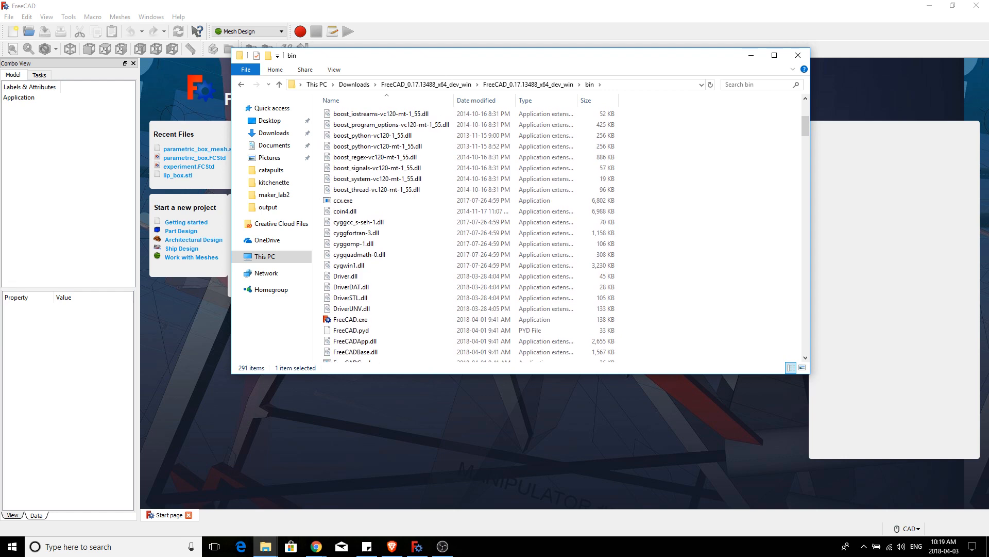
click(356, 269)
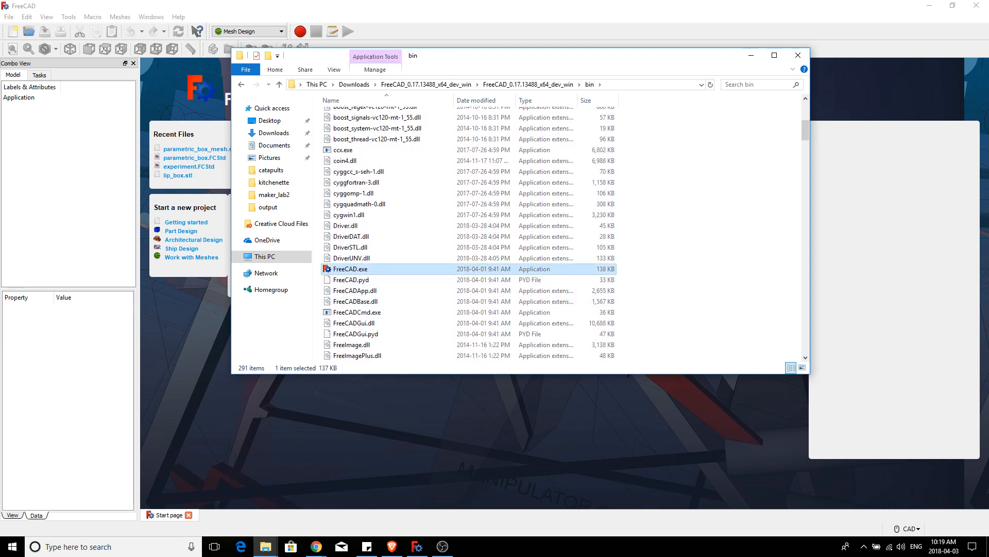
click(752, 55)
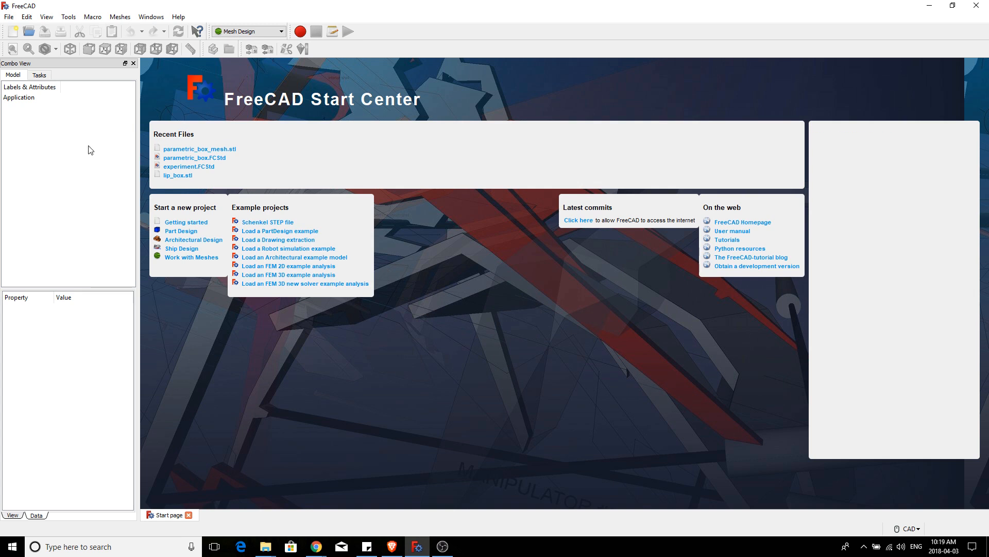
Step: Create a new empty document and switch to the Part Design workbench
click(11, 33)
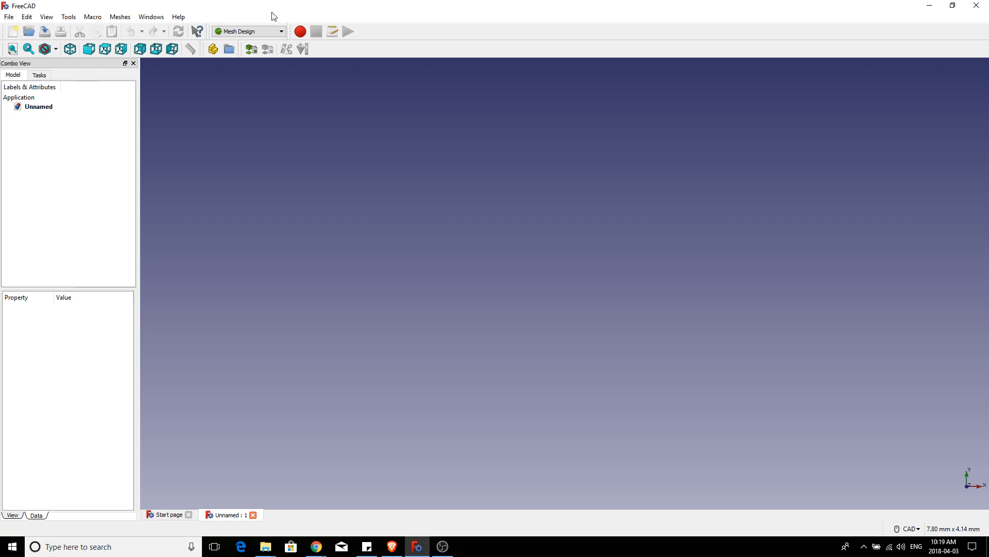
click(285, 31)
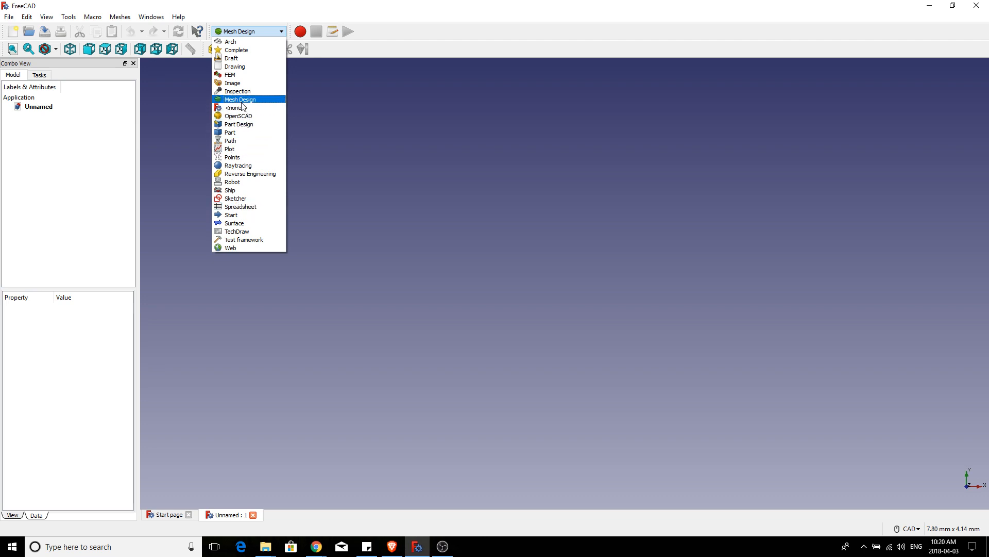
click(241, 125)
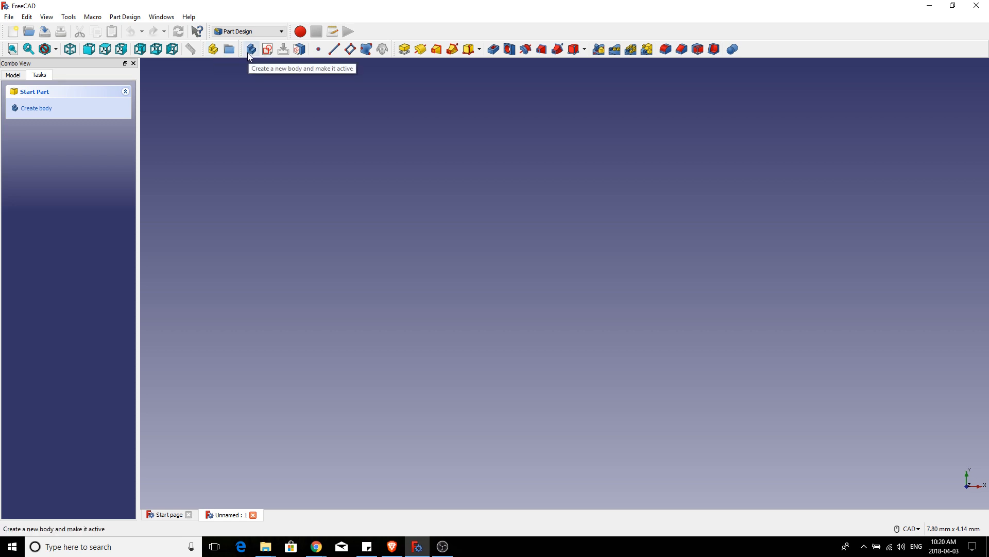
Step: Create a new part in the document and expand it in the model tree
click(212, 52)
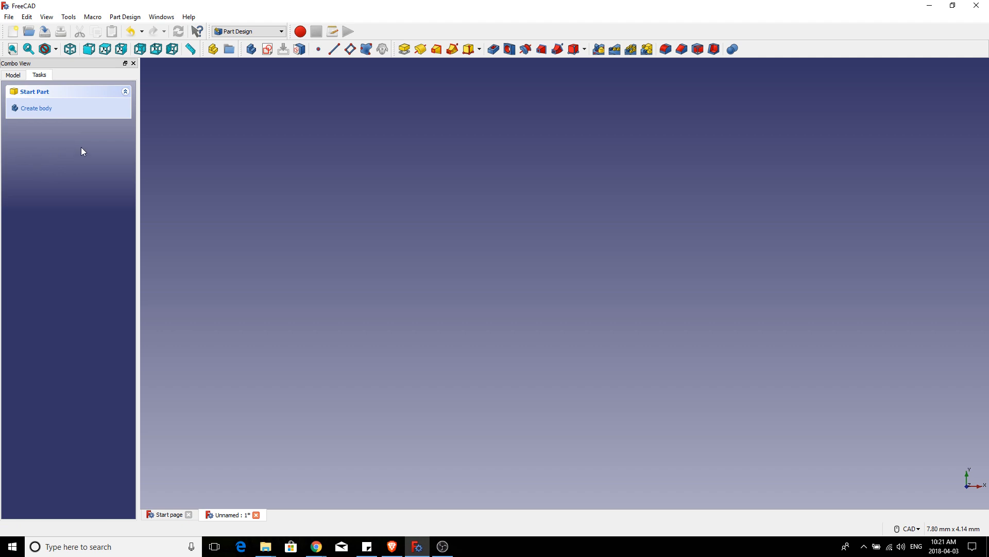
click(14, 76)
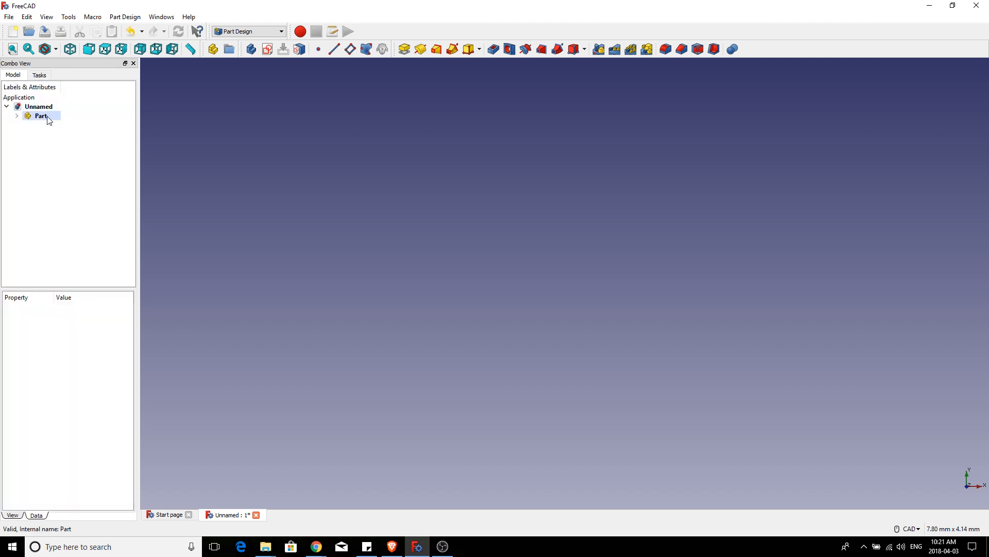
click(17, 116)
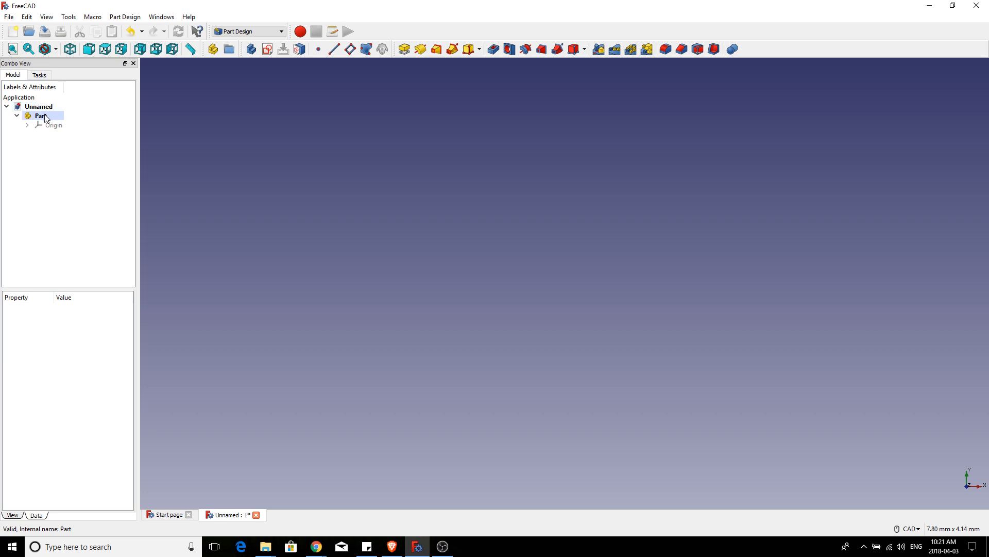
Step: Create a new body inside the part and inspect the axes and planes of its origin
click(251, 50)
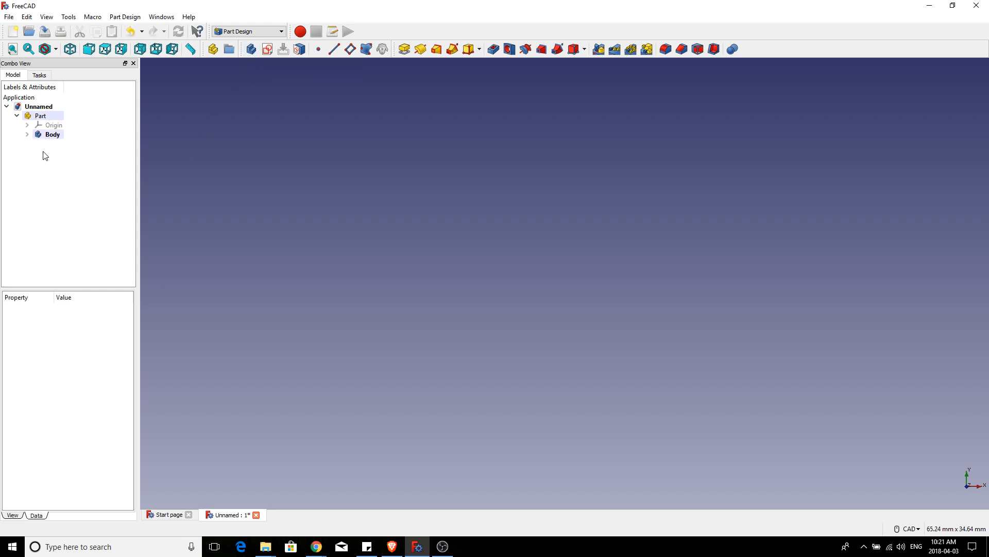
click(27, 135)
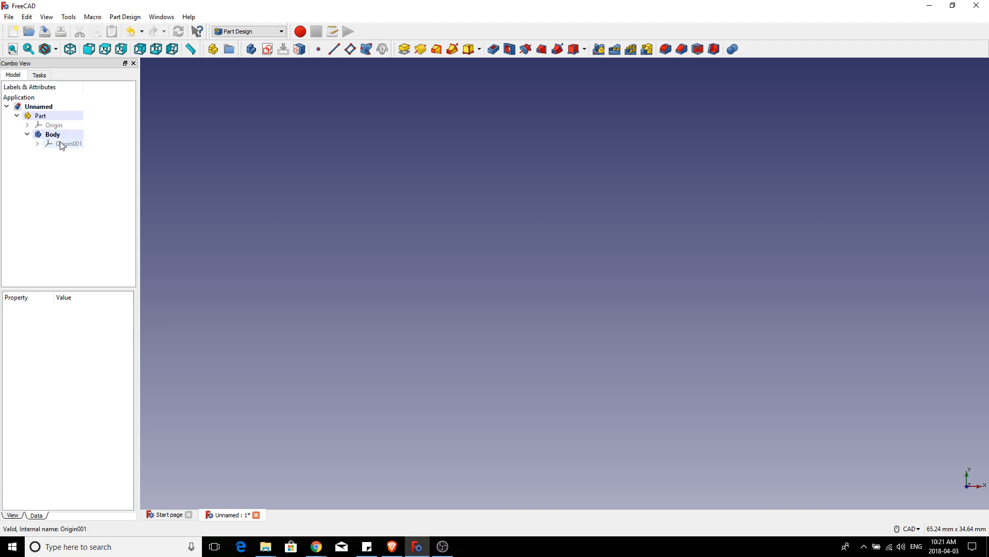
click(37, 144)
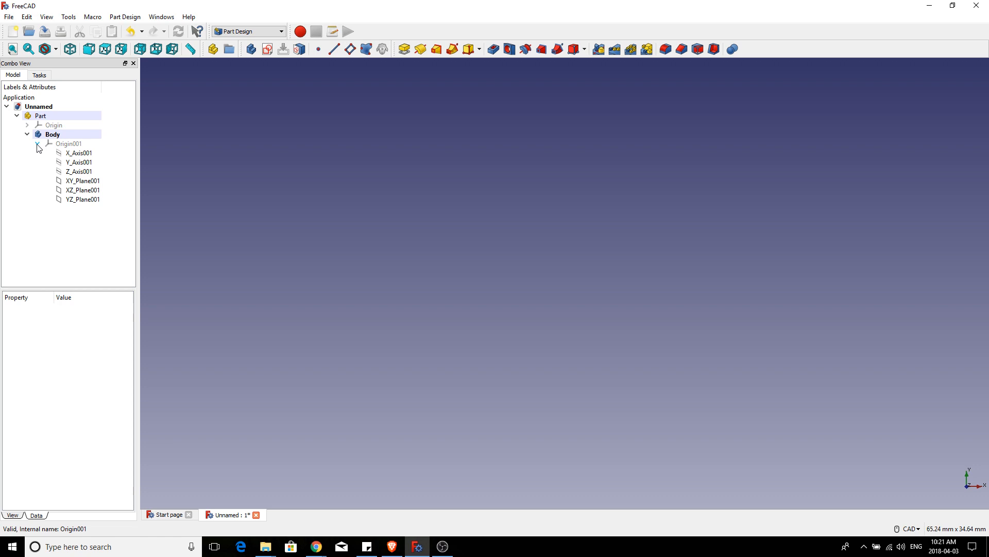
click(38, 146)
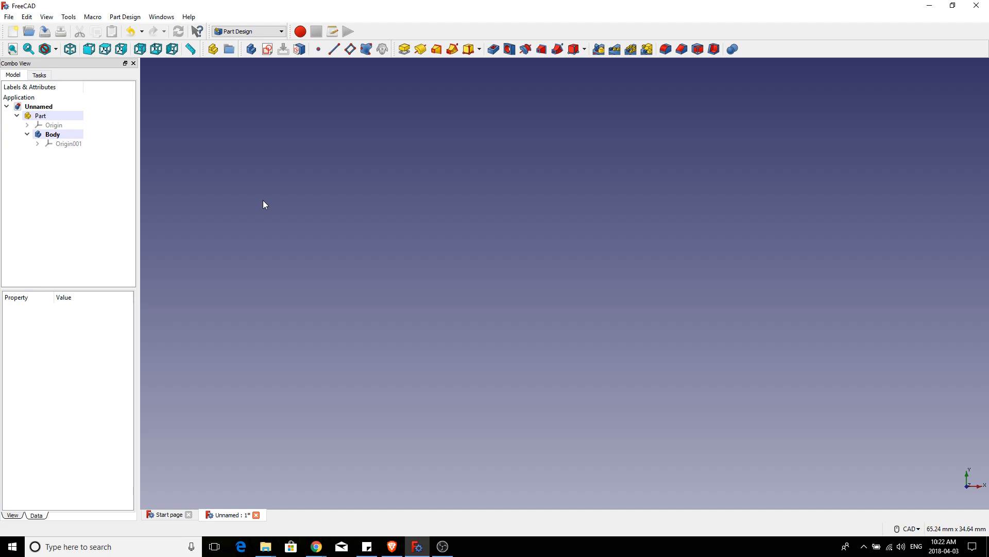
Step: Switch to the Spreadsheet workbench, and create and open a new spreadsheet
click(282, 32)
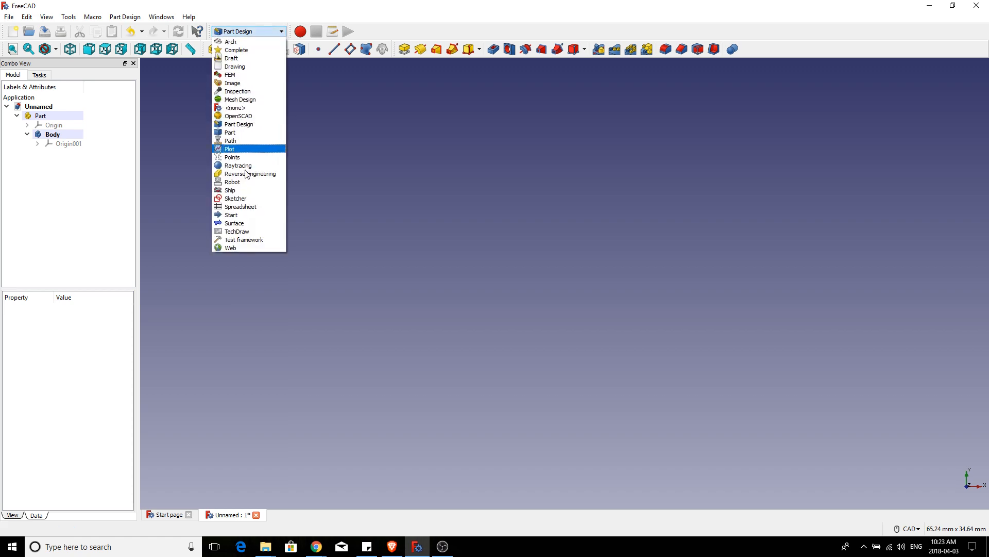
click(219, 207)
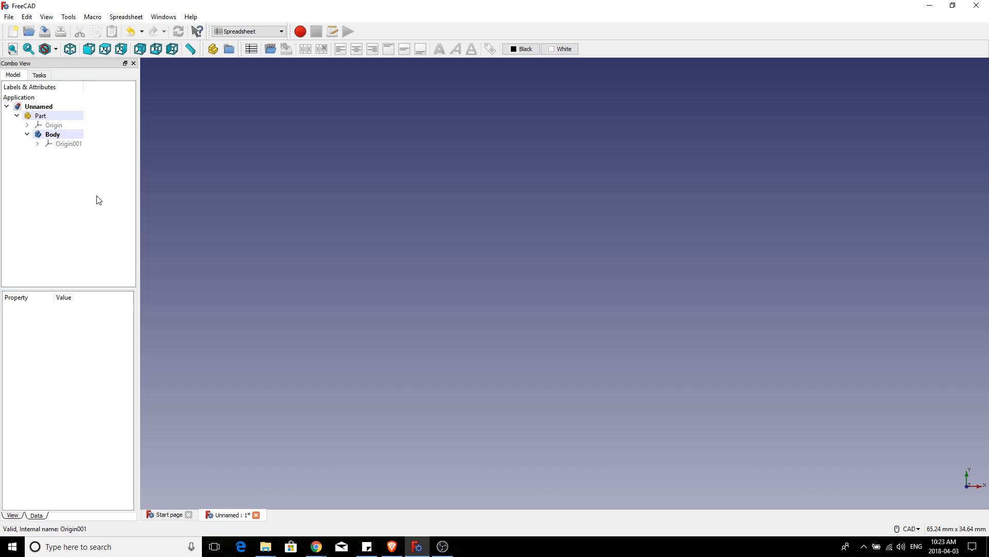
click(251, 50)
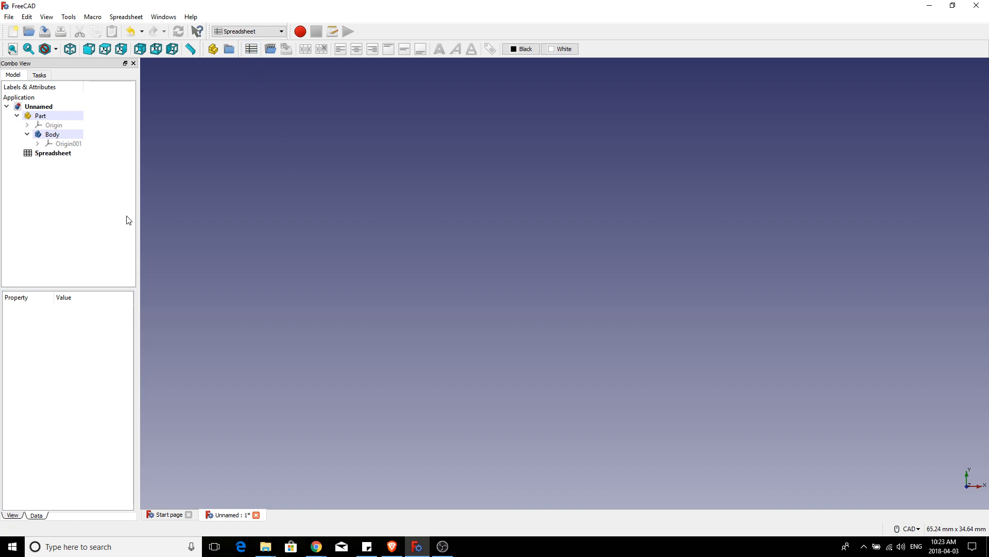
double_click(50, 154)
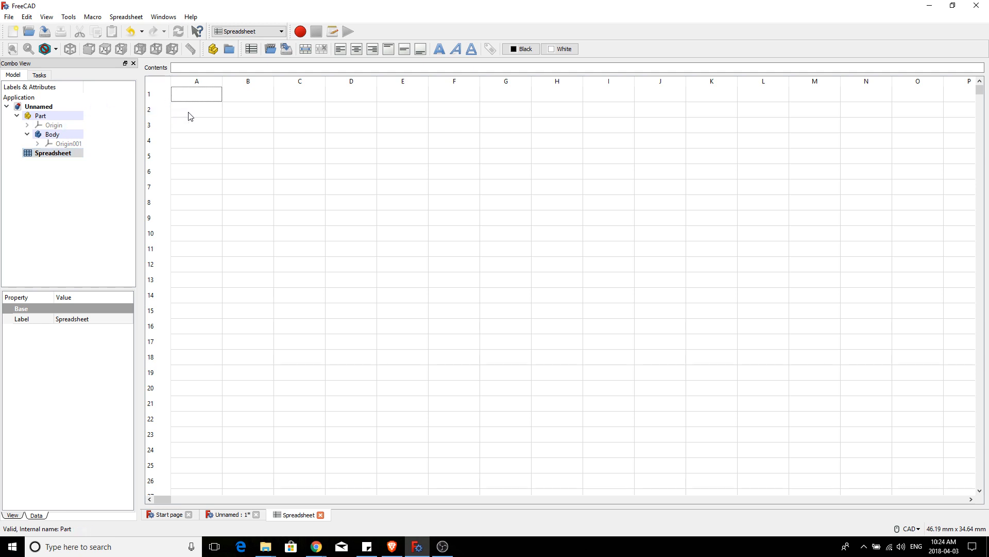
Step: Enter the label CardXWidth in cell A1 and the value 80 mm in cell B1
click(196, 98)
text(Card)
key(BackSpace)
key(Return)
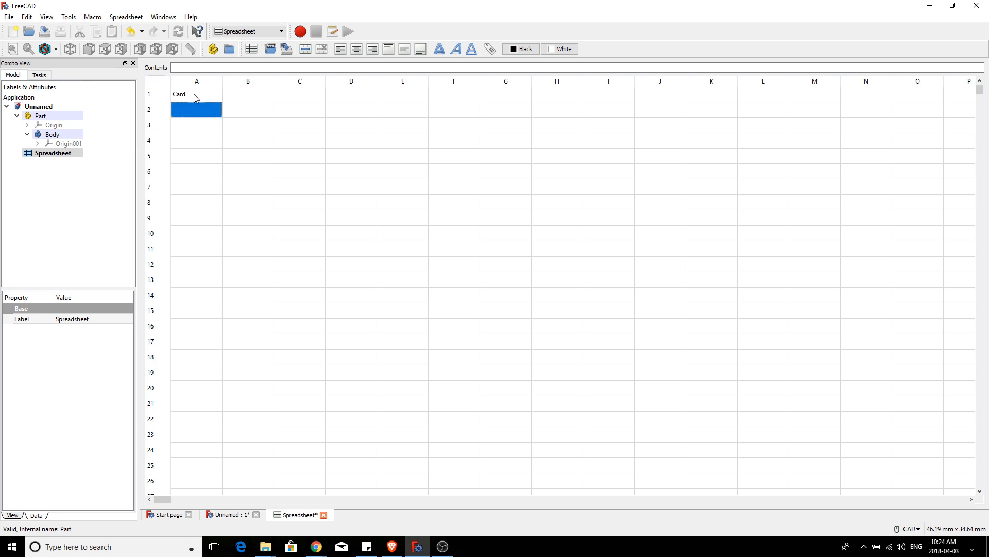
click(195, 97)
double_click(195, 95)
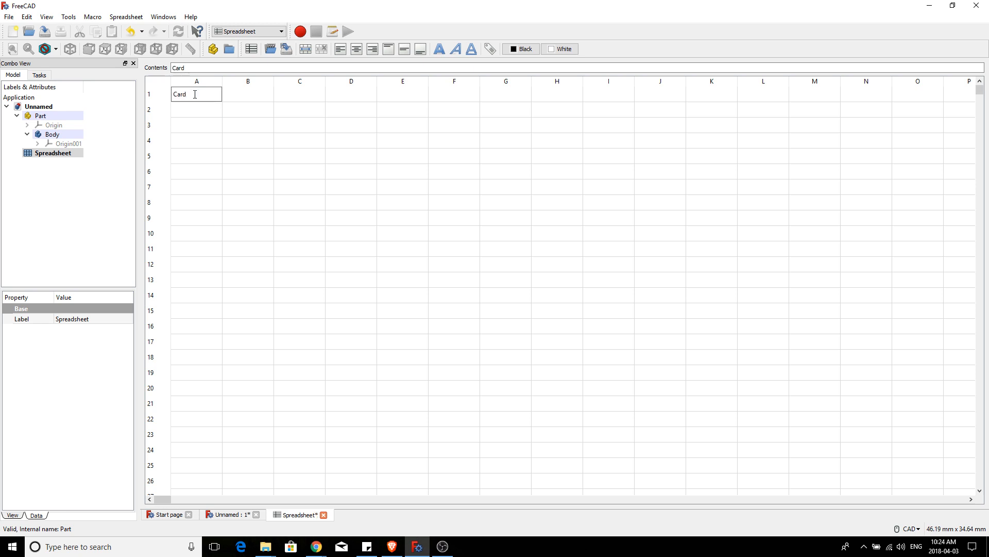
text(XWidth)
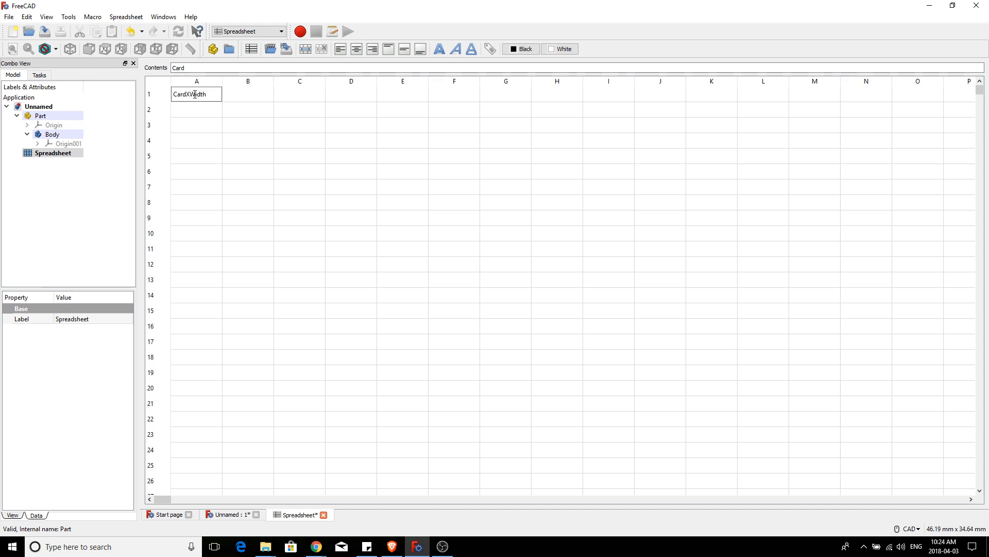
click(243, 98)
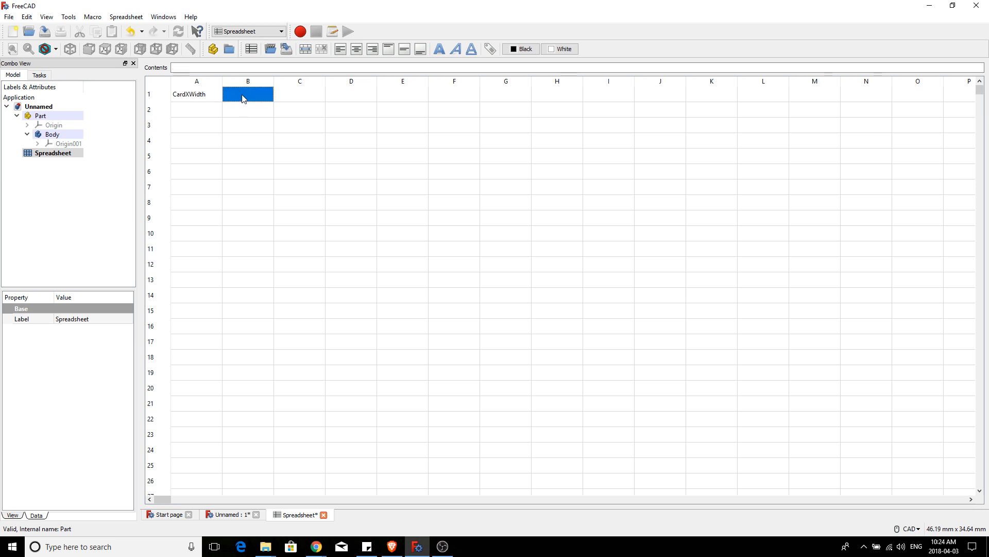
text(80 mm)
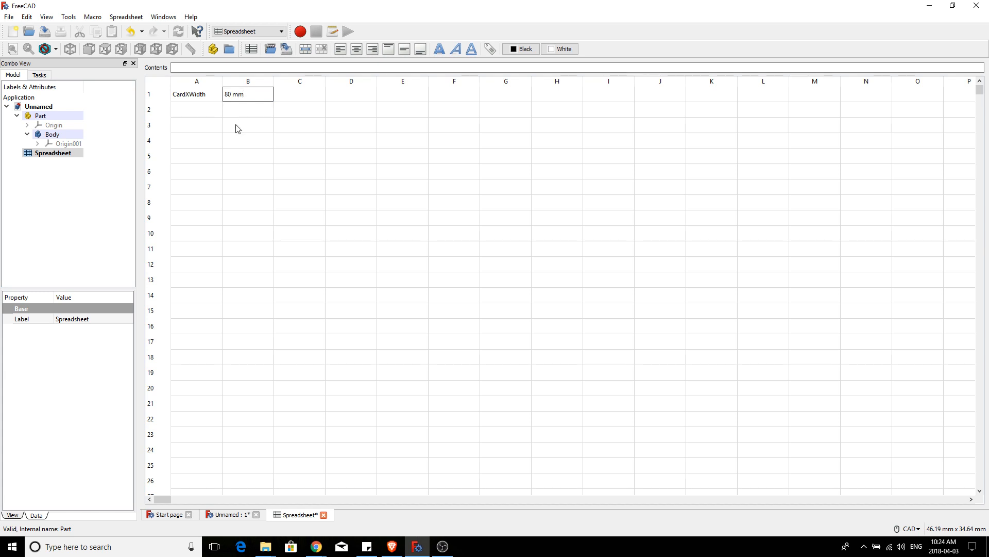
Step: Enter the label CardYHeight in cell A2 and the value 48 mm in cell B2
click(198, 118)
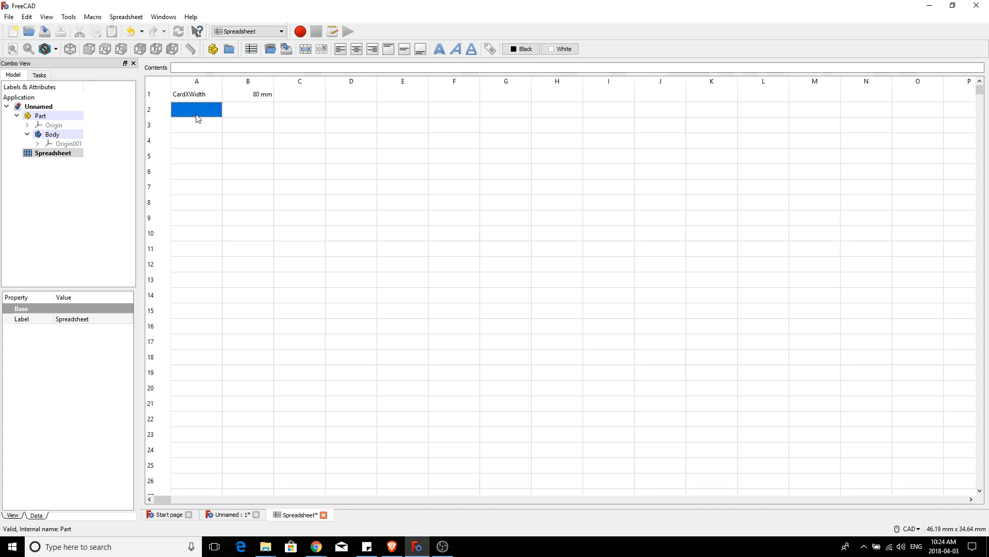
text(Card)
key(BackSpace)
text(YHeight)
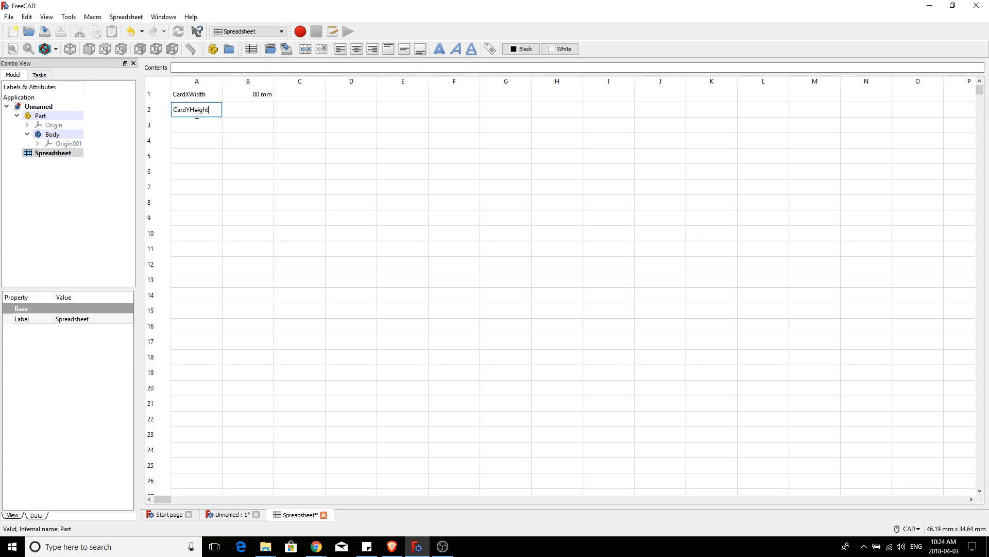
click(256, 115)
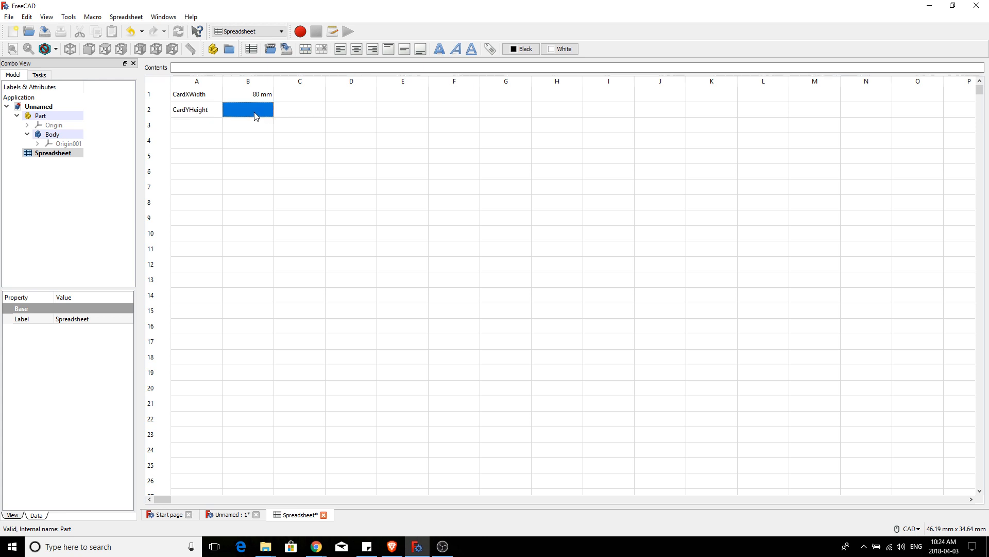
text(48 mm)
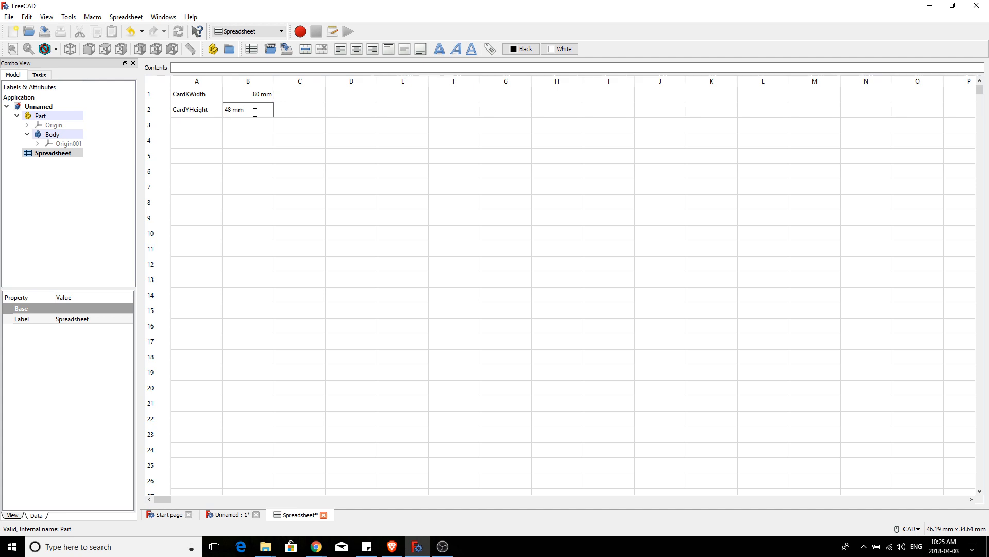
Step: Give cell B1 the alias CardXWidth and set its display unit to mm
key(Return)
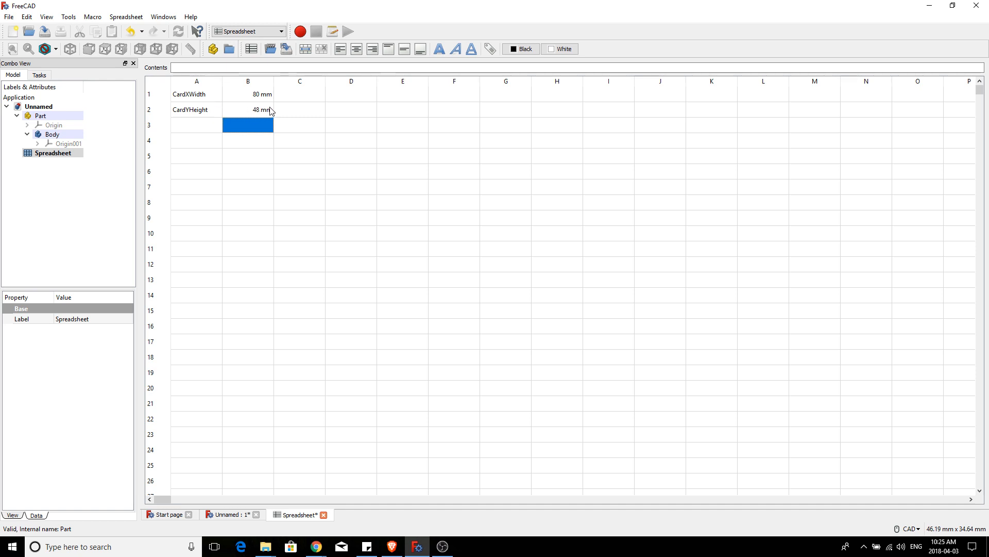
click(260, 98)
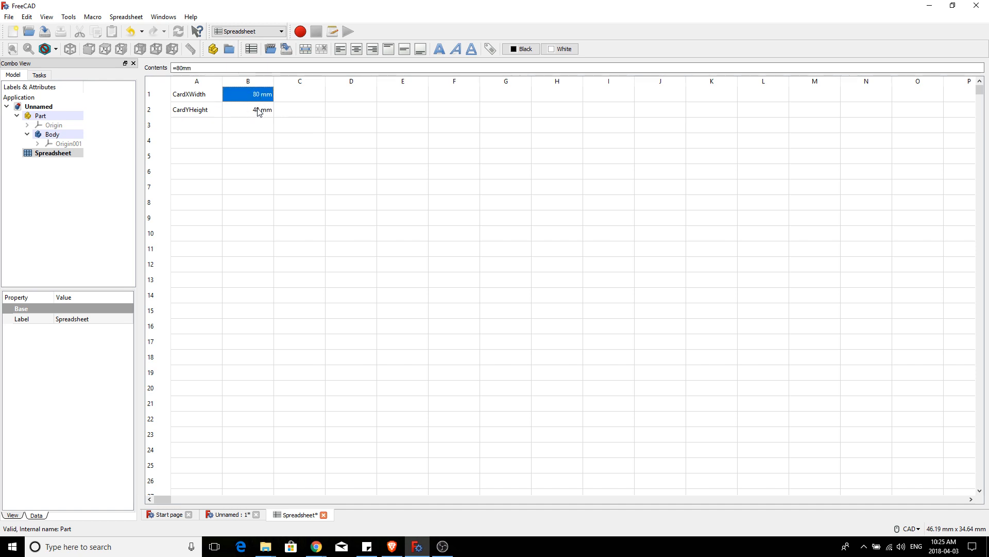
right_click(260, 113)
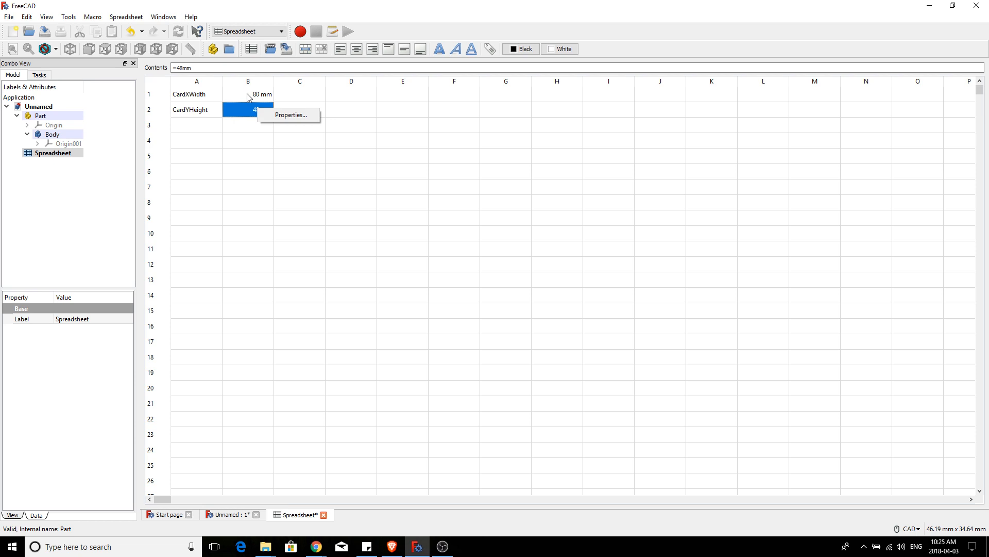
click(248, 98)
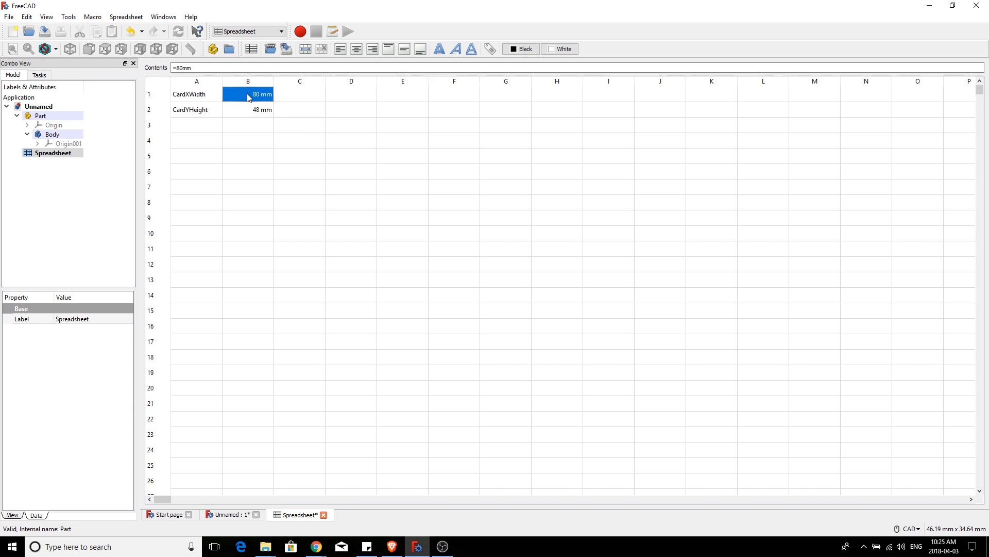
right_click(248, 98)
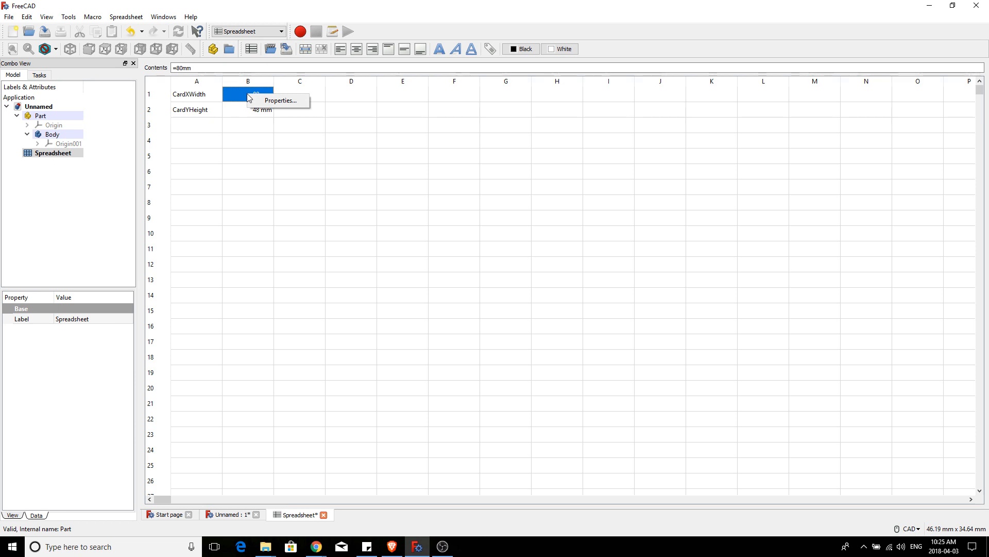
click(267, 105)
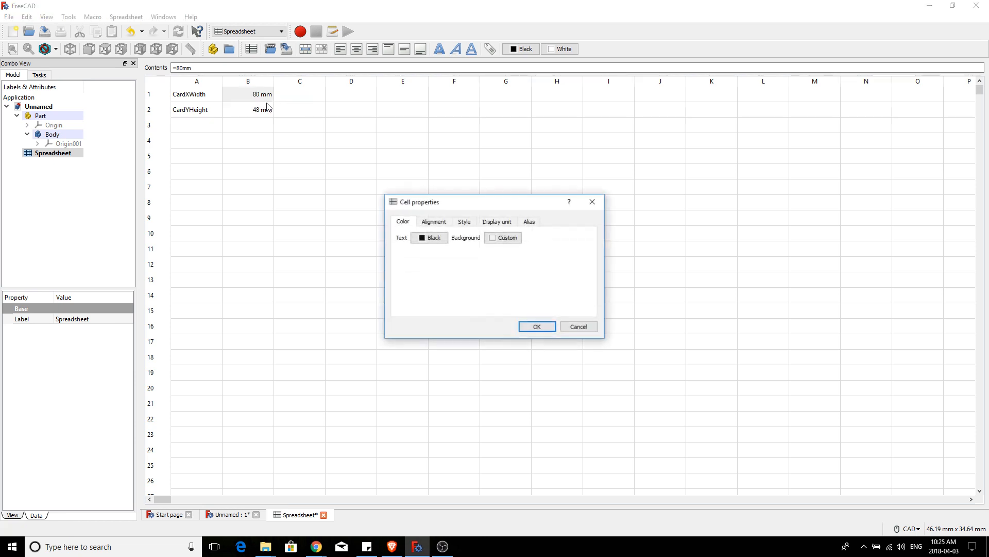
click(529, 222)
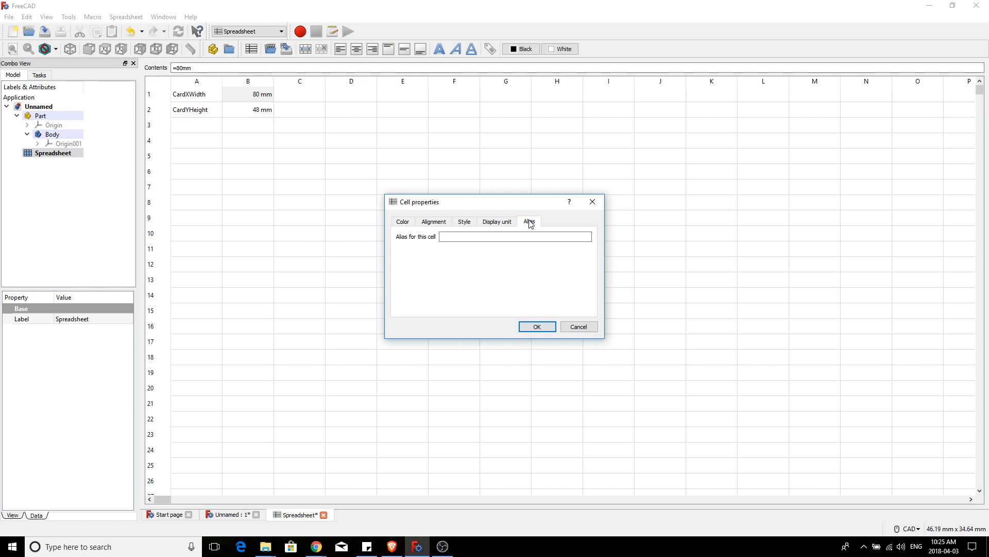
click(469, 237)
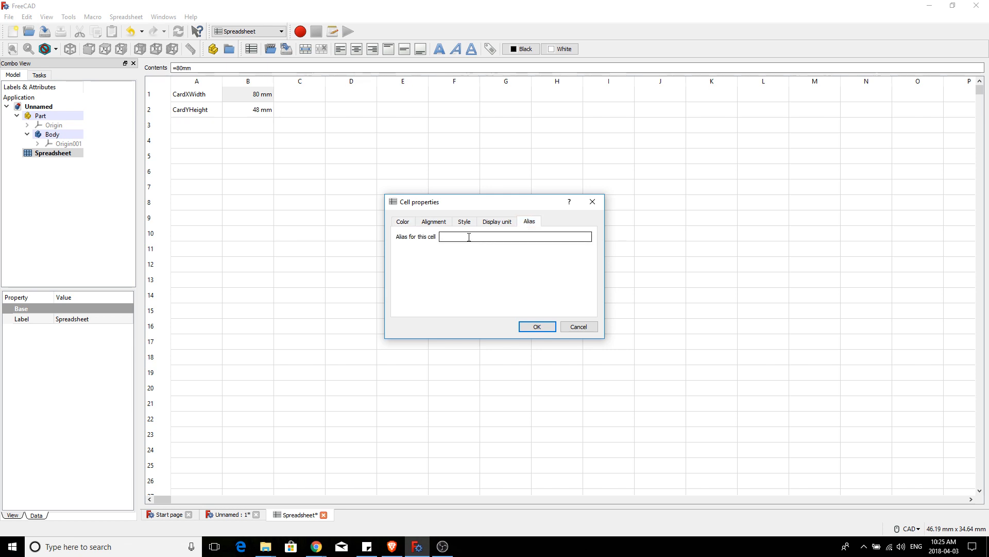
text(CardXWidth)
click(504, 227)
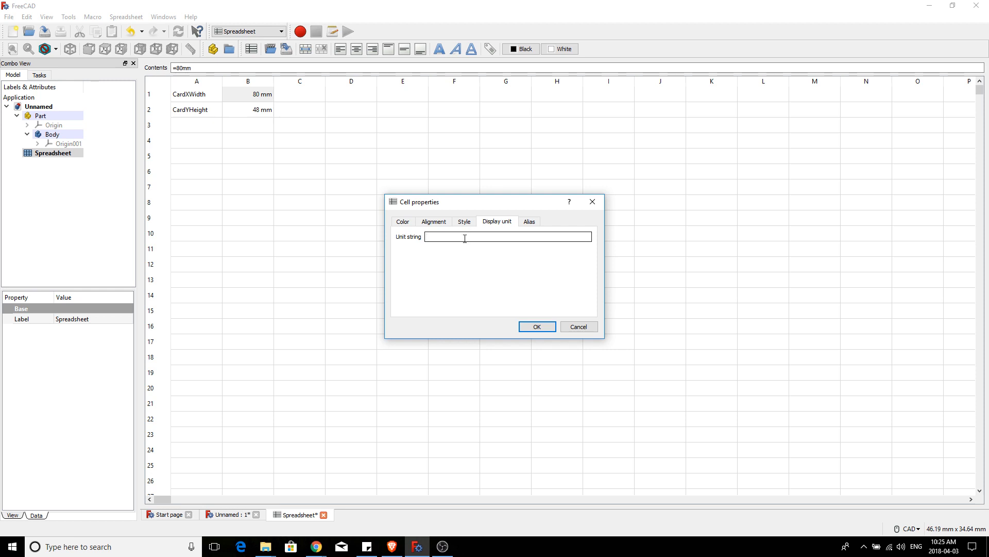
text(mm)
click(539, 329)
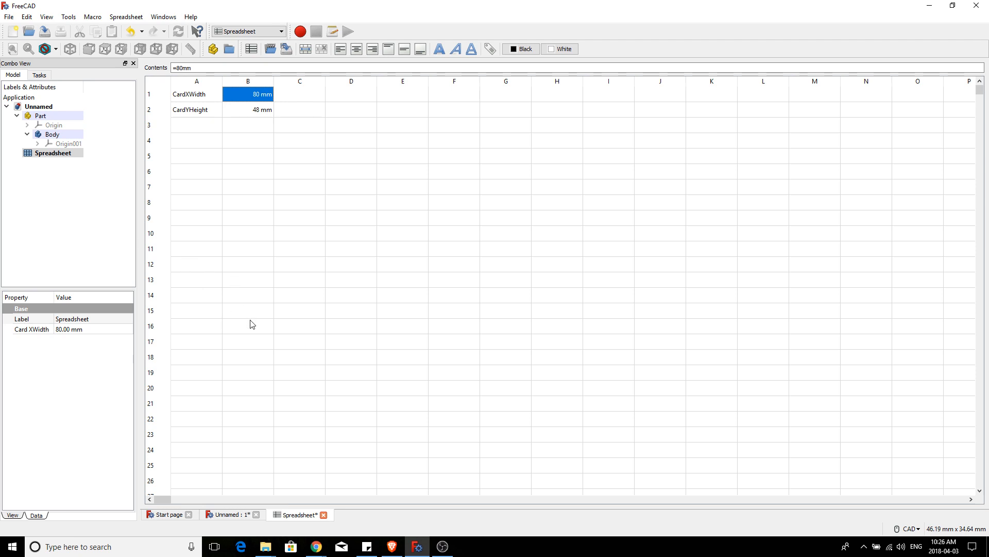
Step: Give cell B2 the alias CardYHeight and set its display unit to mm
right_click(252, 116)
click(266, 122)
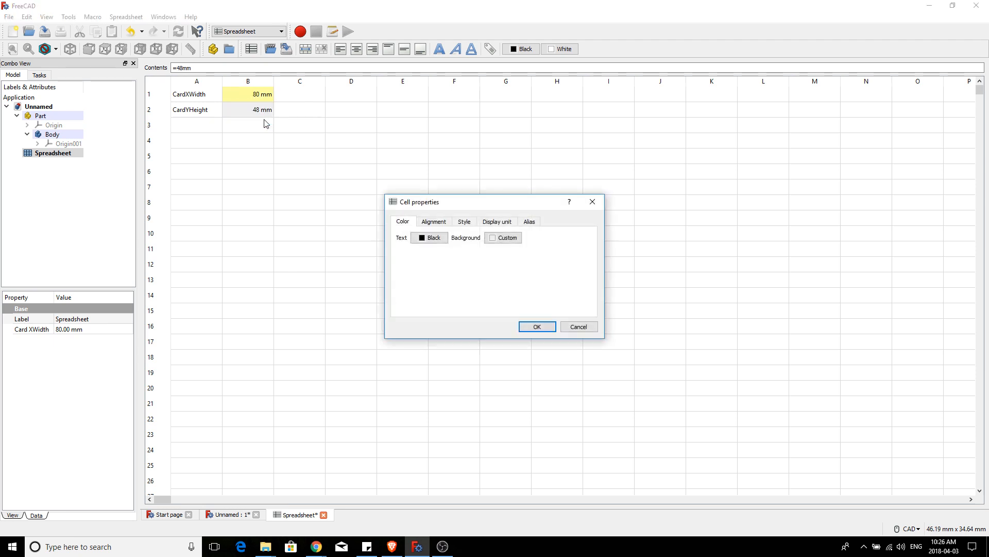
click(529, 222)
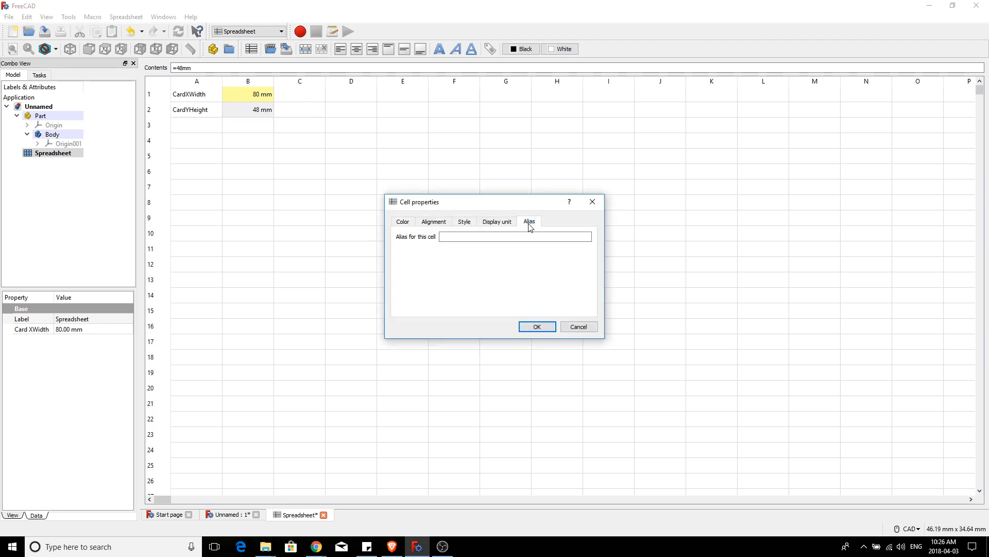
click(500, 239)
text(CardYHeight)
click(498, 221)
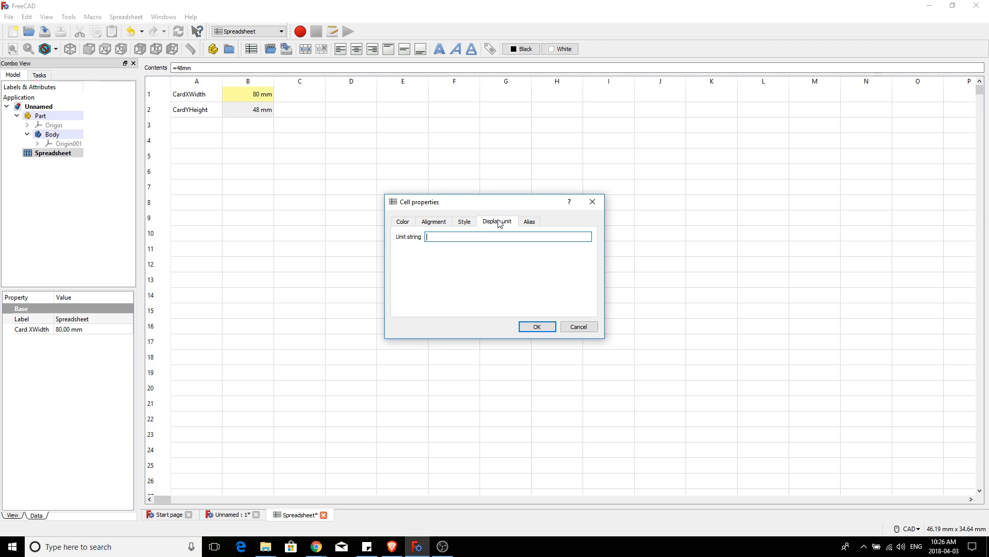
click(468, 235)
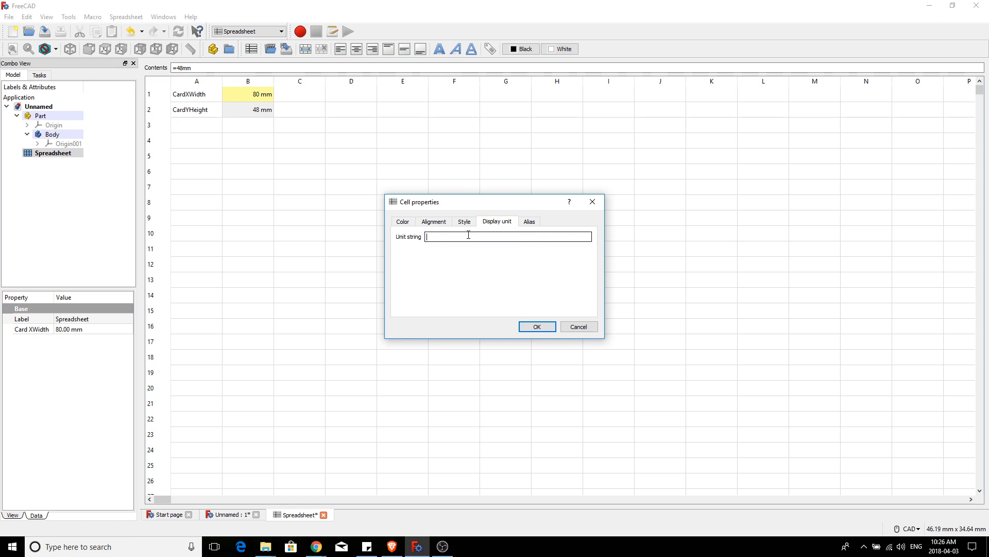
text(mm)
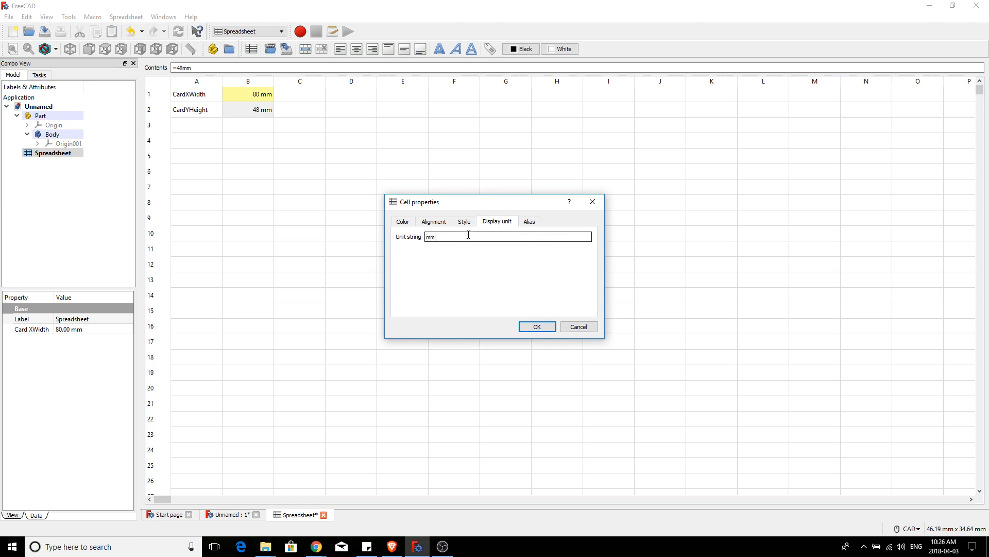
click(539, 327)
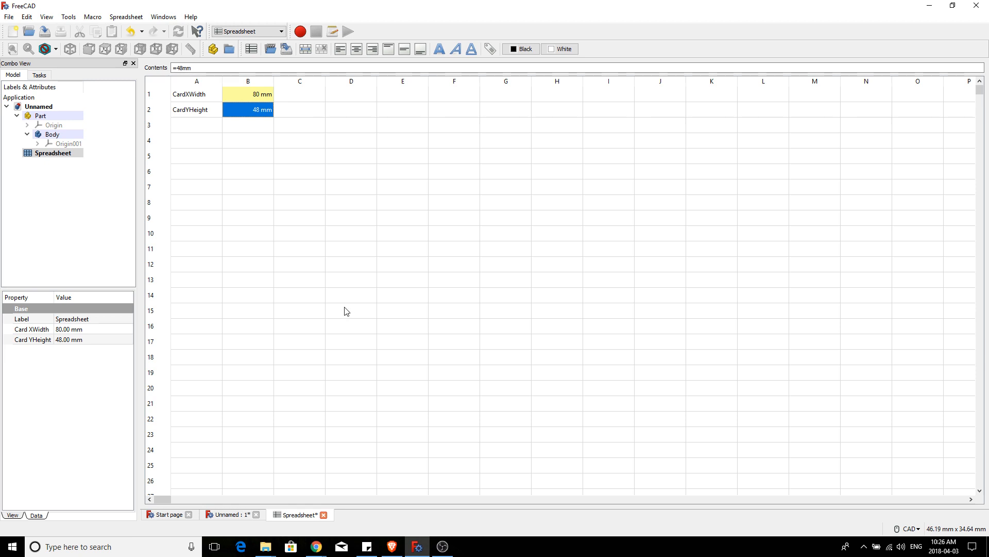
Step: Try a CardXWidth value of 70 mm in cell B1 and set it back to 80 mm
click(256, 100)
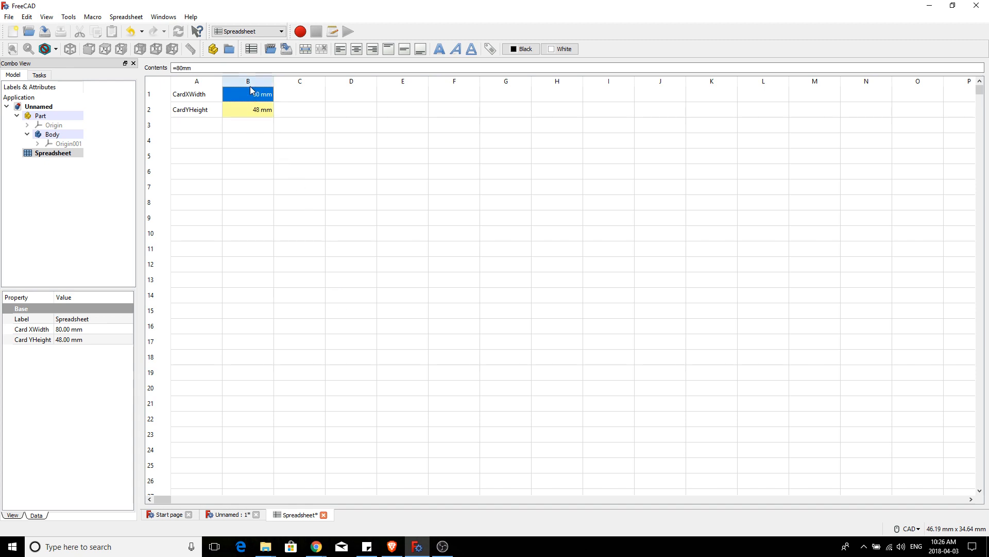
double_click(251, 95)
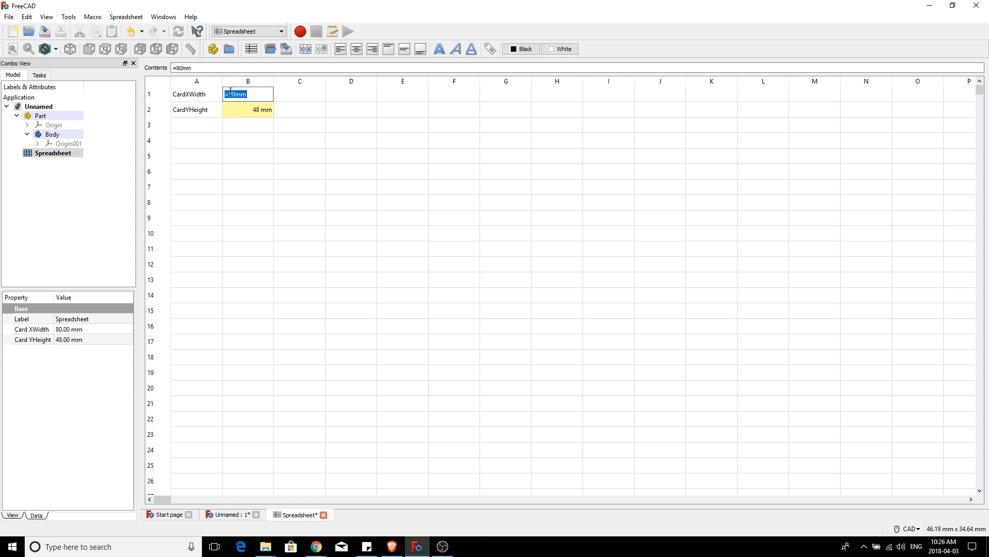
click(230, 94)
text(7)
key(Return)
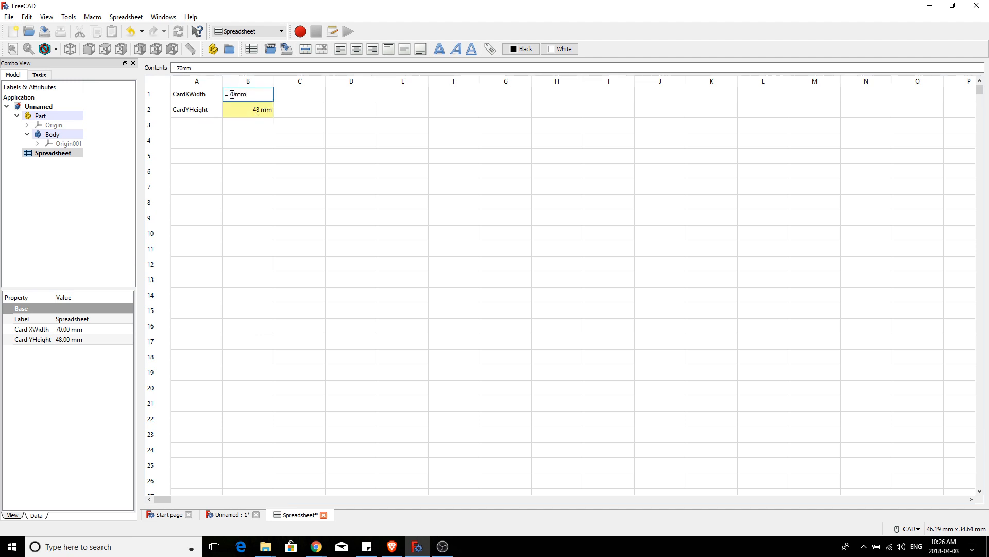
key(BackSpace)
text(8)
key(Return)
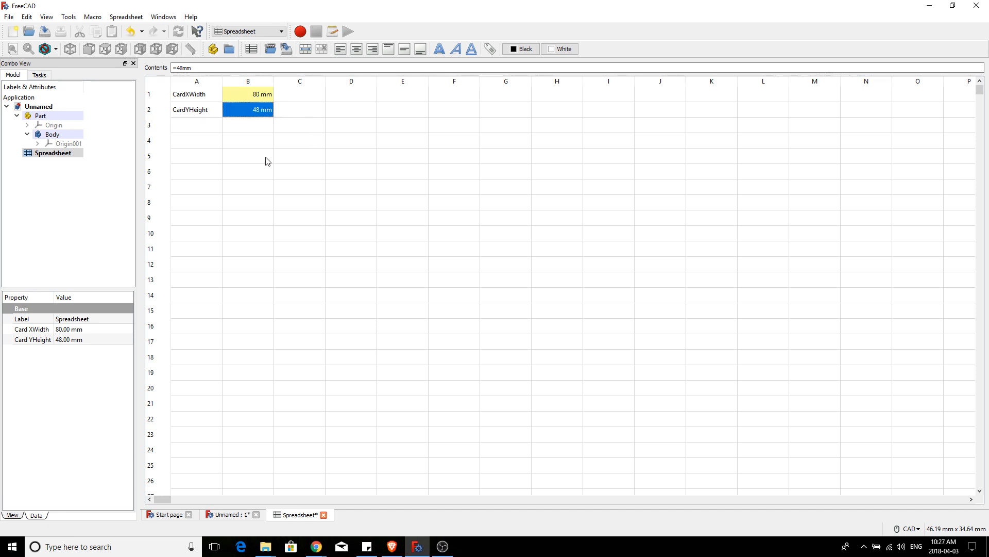
Step: Enter the label CardOffset in cell A4 and the value 2 mm in cell B4
click(288, 128)
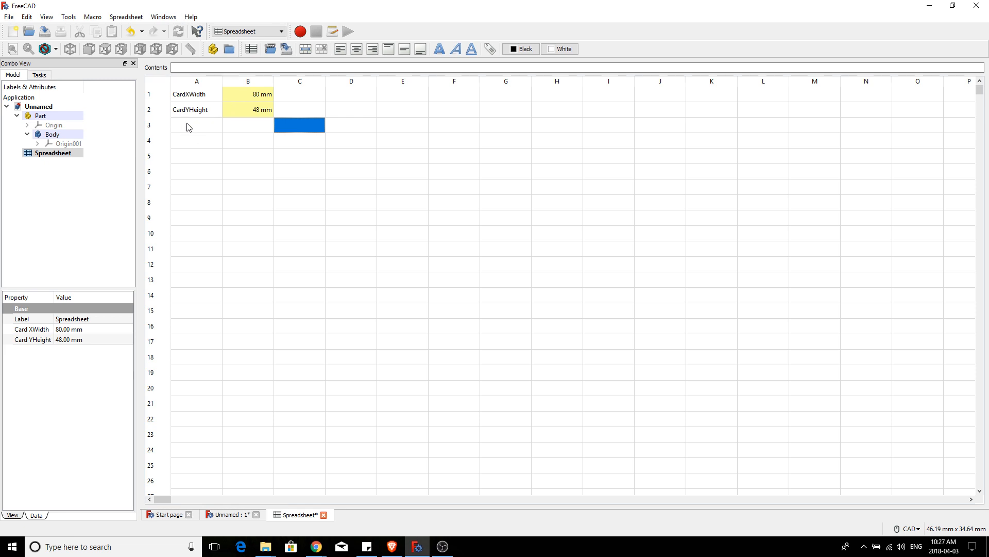
click(199, 143)
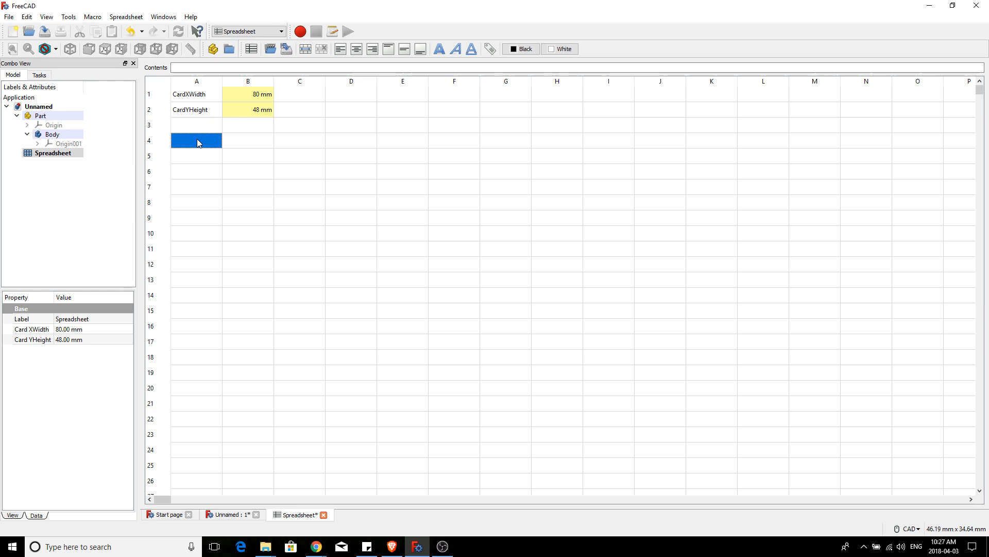
text(CardOffset)
click(237, 145)
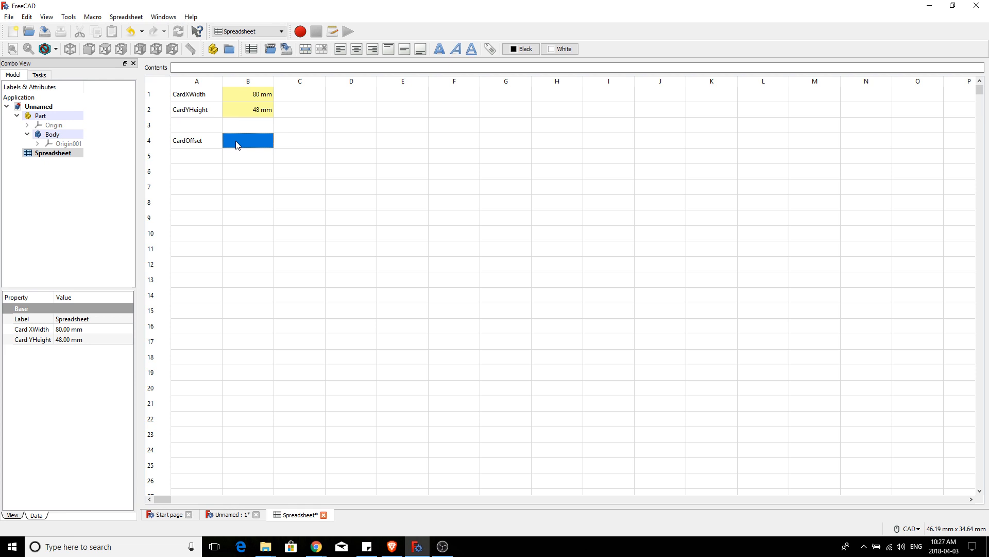
text(2 mm)
click(282, 152)
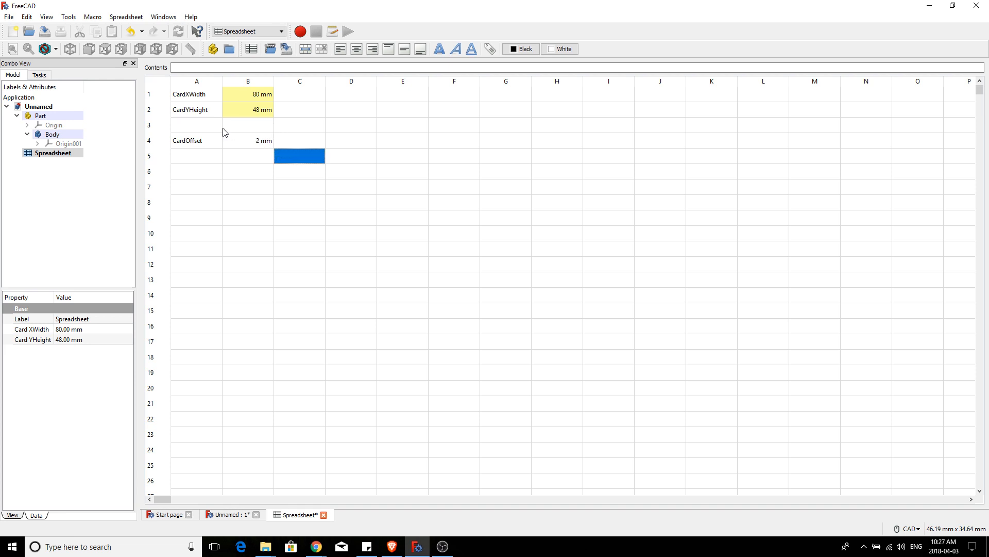
Step: Give cell B4 the alias CardOffset and set its display unit to mm
click(246, 138)
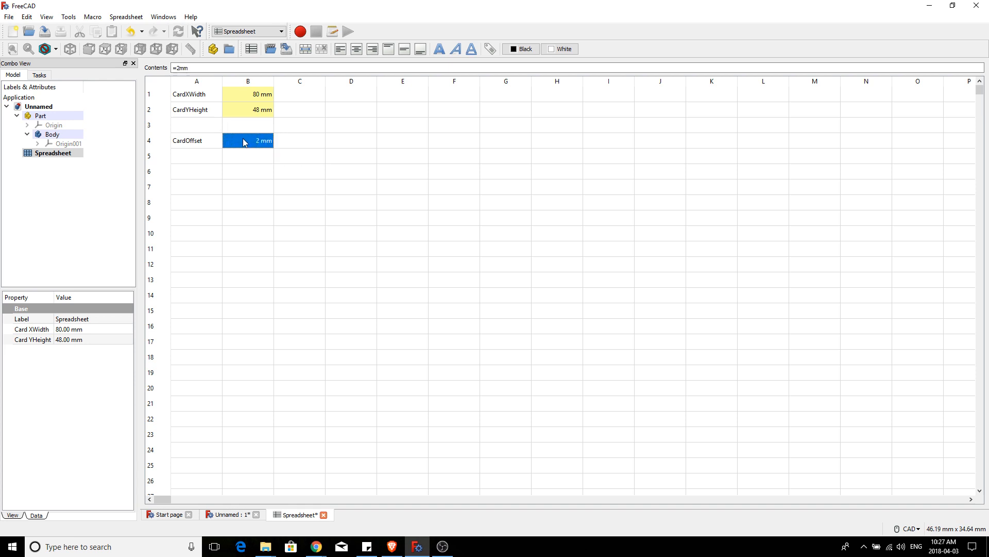
right_click(241, 139)
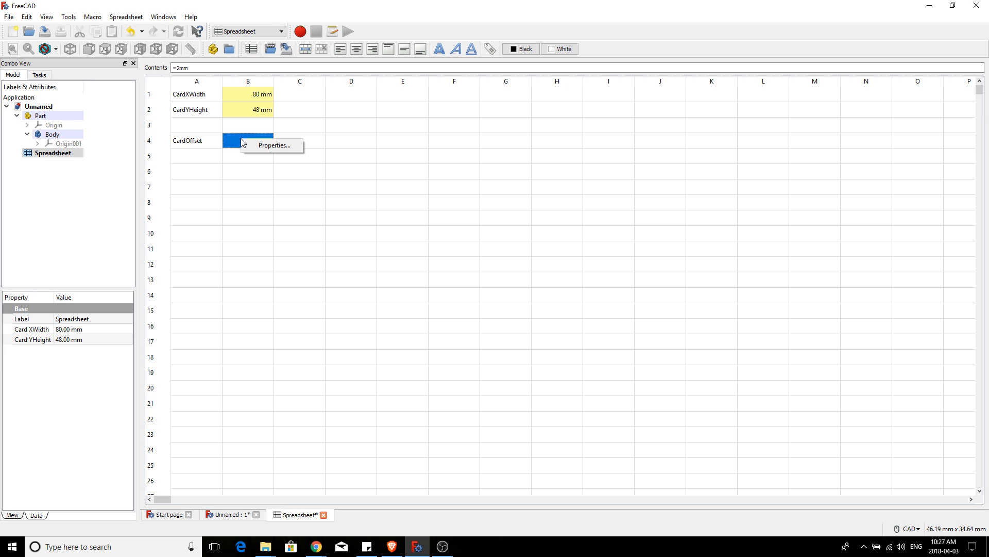
click(267, 147)
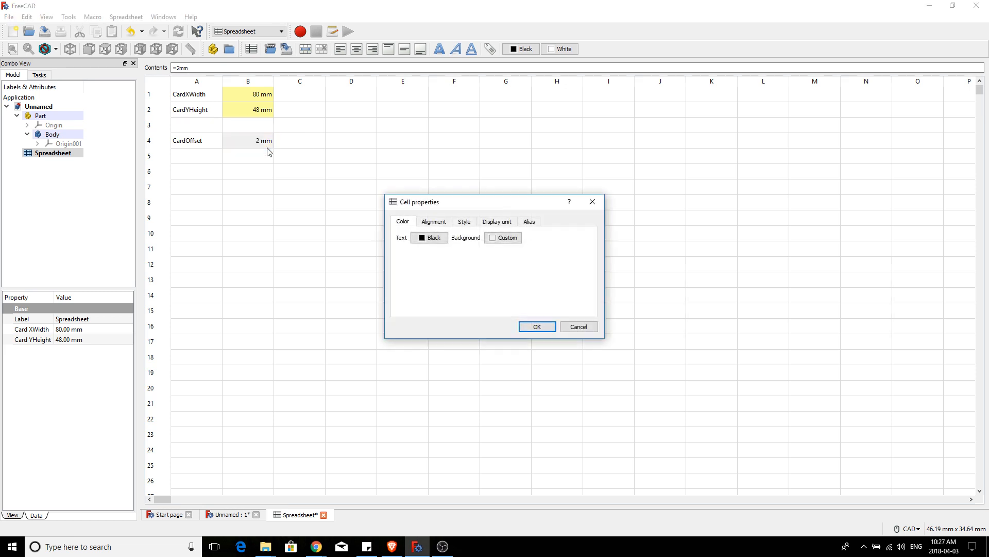
click(530, 222)
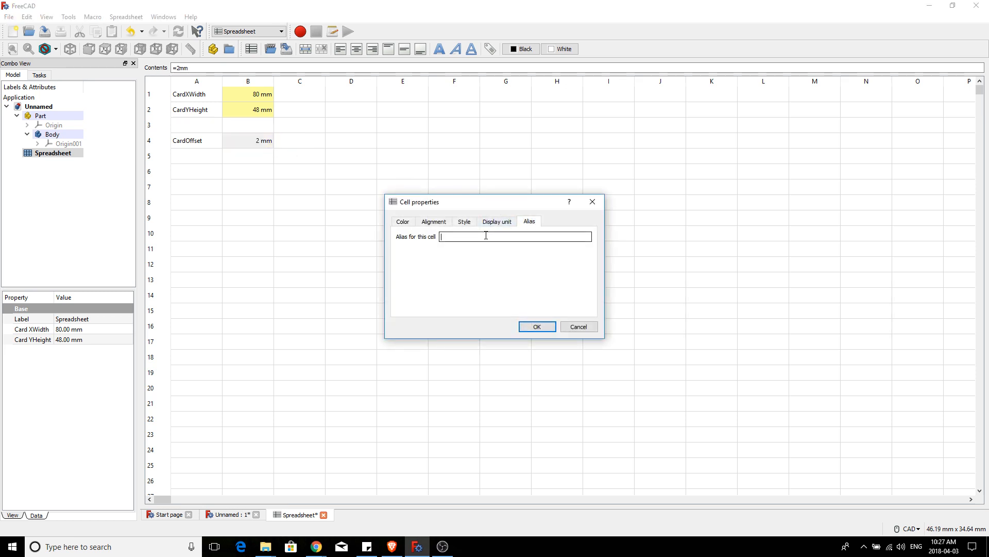
text(CardOffset)
click(494, 223)
click(481, 235)
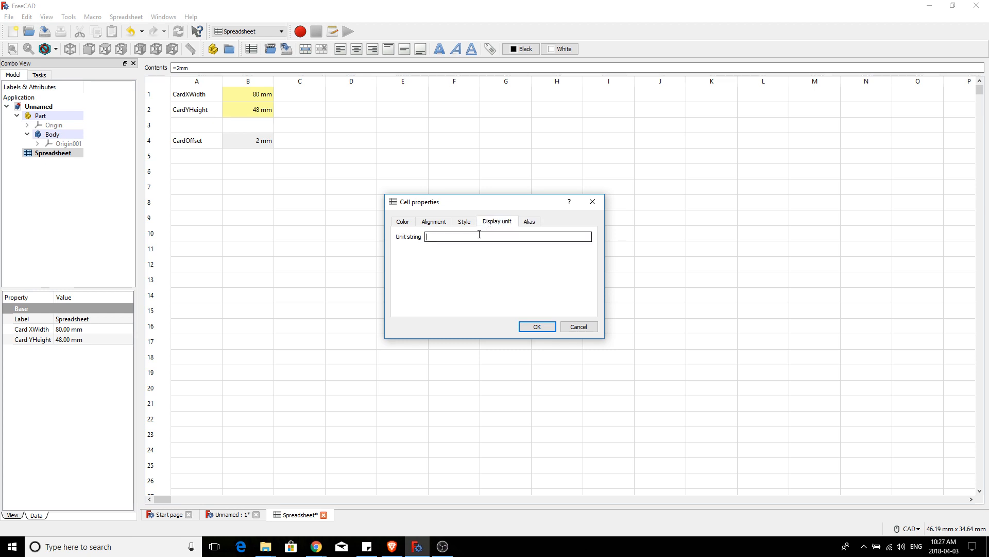
text(mm)
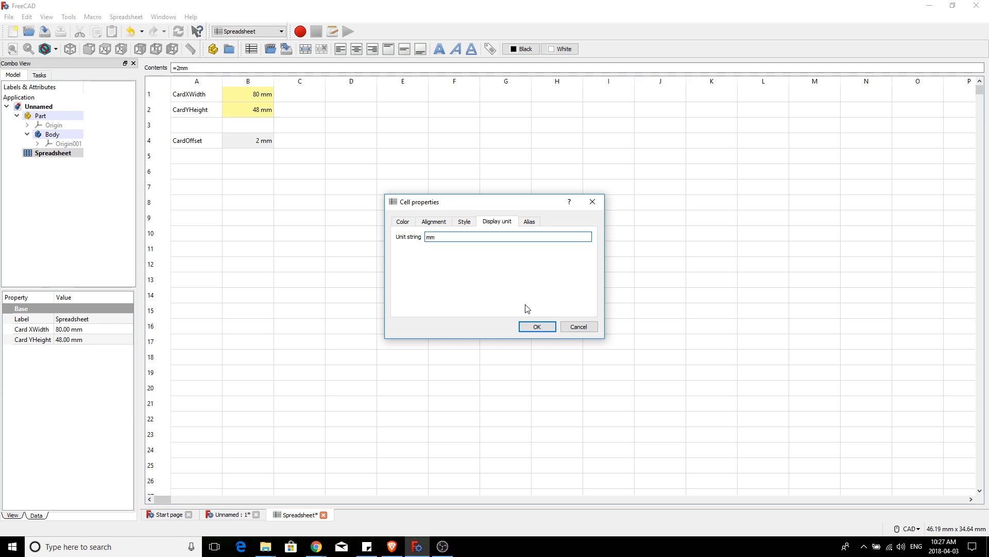
click(535, 328)
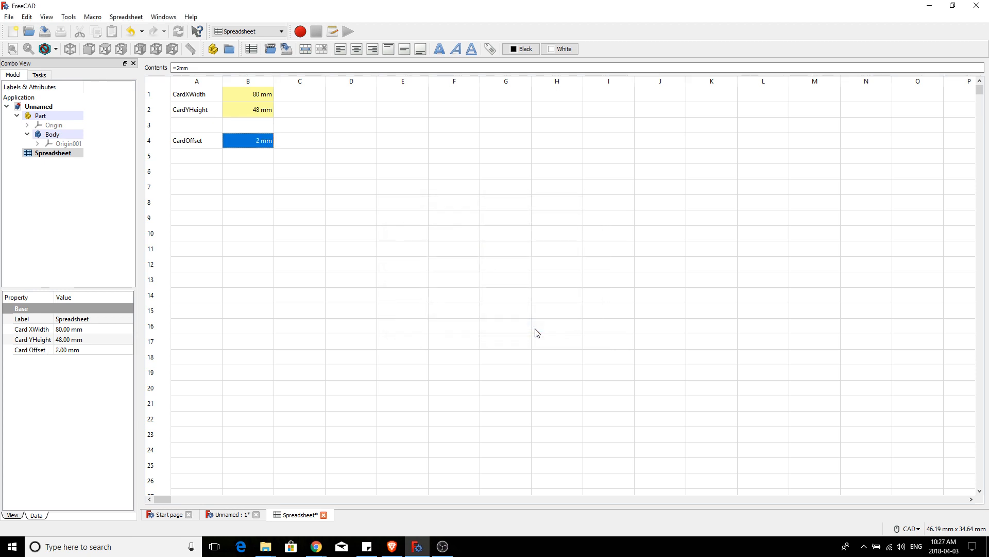
Step: Enter the label WallThickness in cell A6 and the value 4 mm in cell B6
click(200, 178)
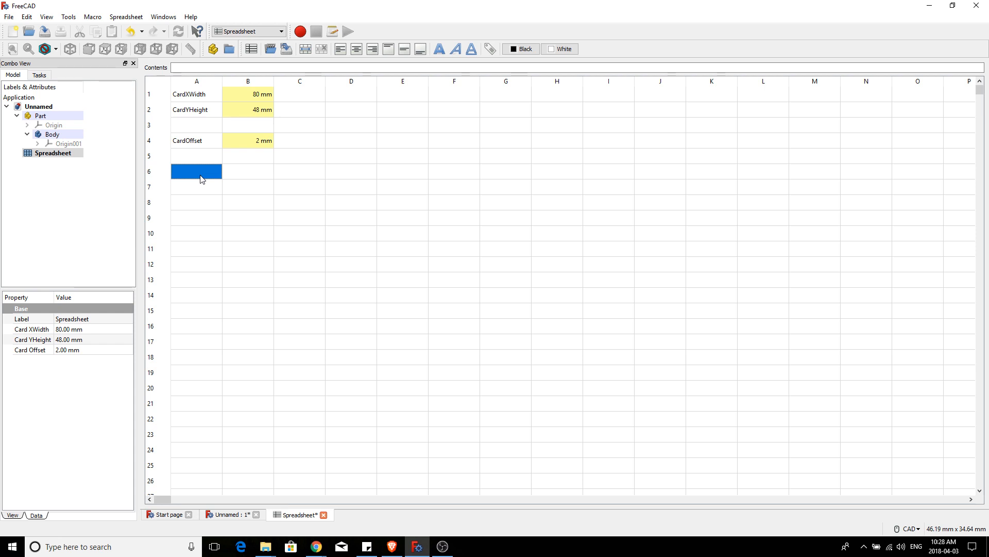
text(Wall)
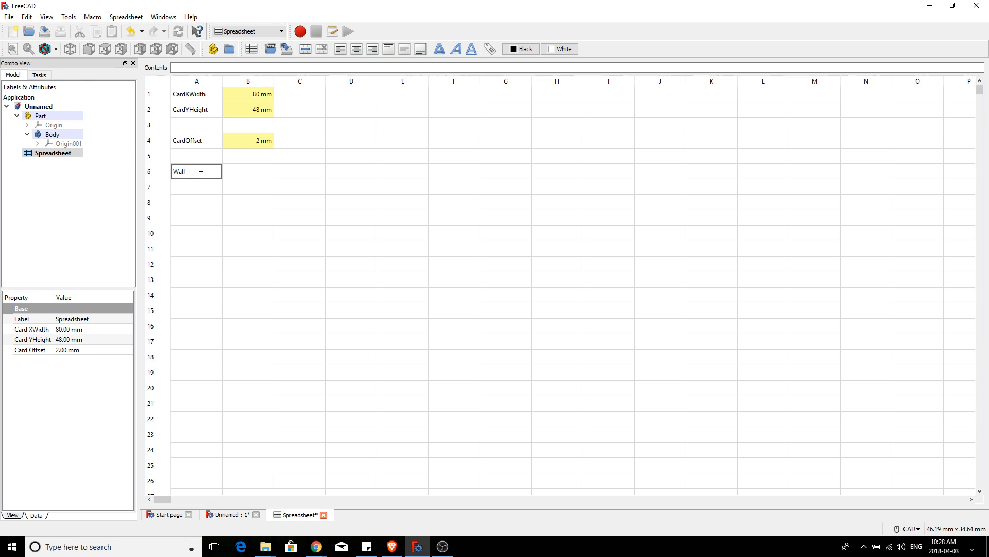
text(Thickness)
click(244, 175)
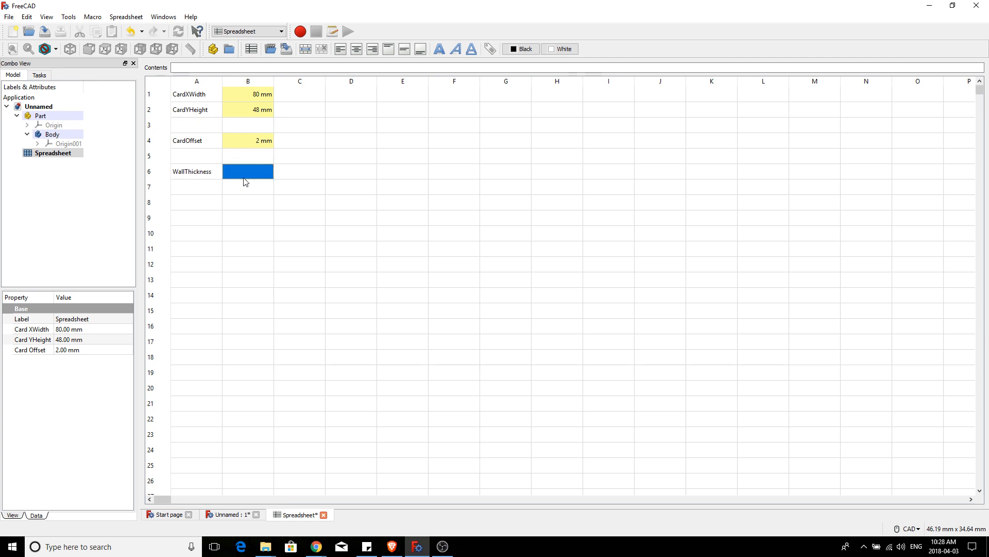
text(4)
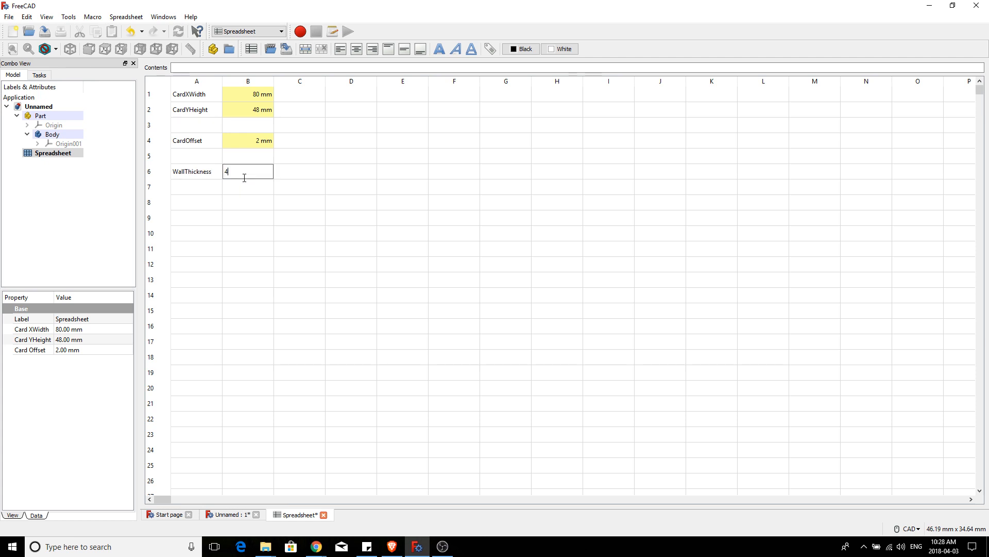
text( mm)
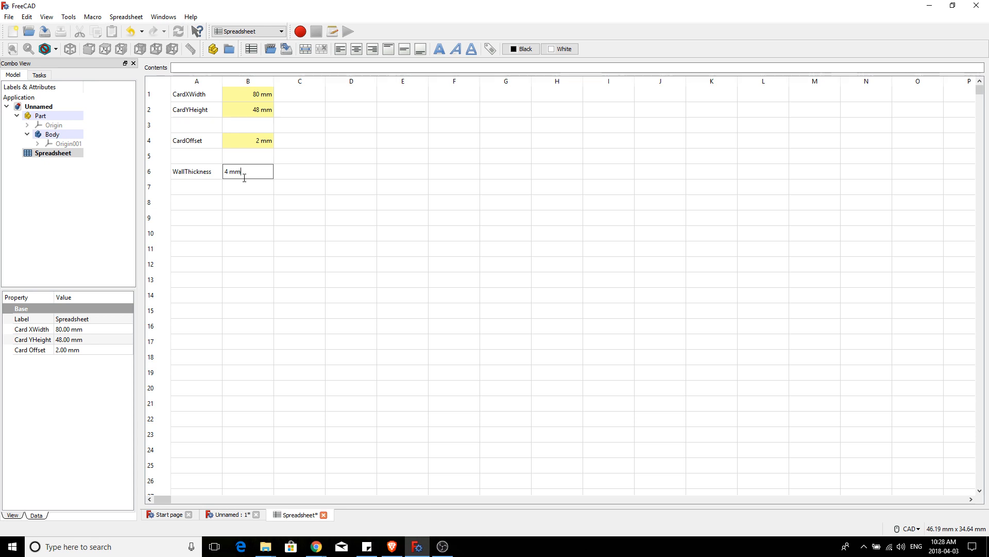
key(Return)
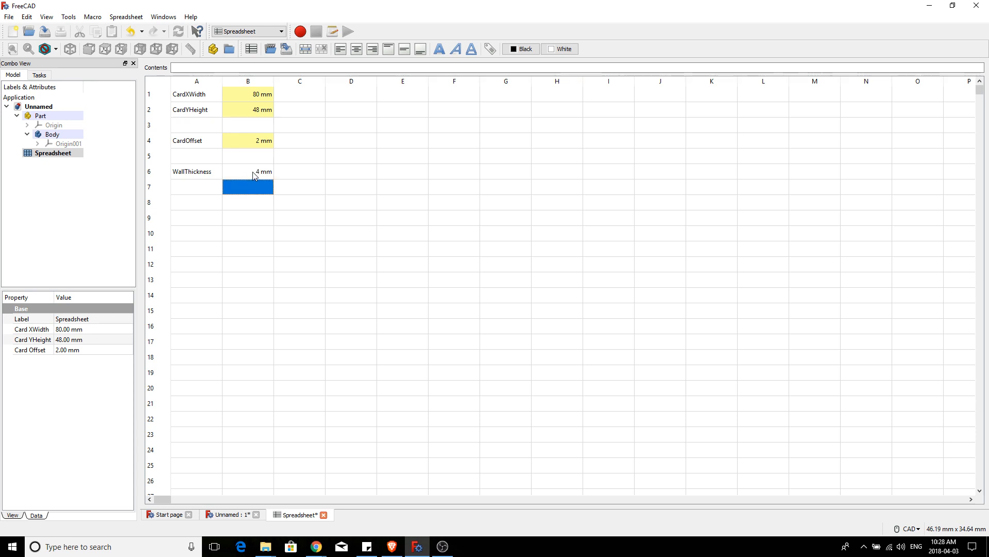
Step: Give cell B6 the alias WallThickness and set its display unit to mm
right_click(253, 173)
click(281, 186)
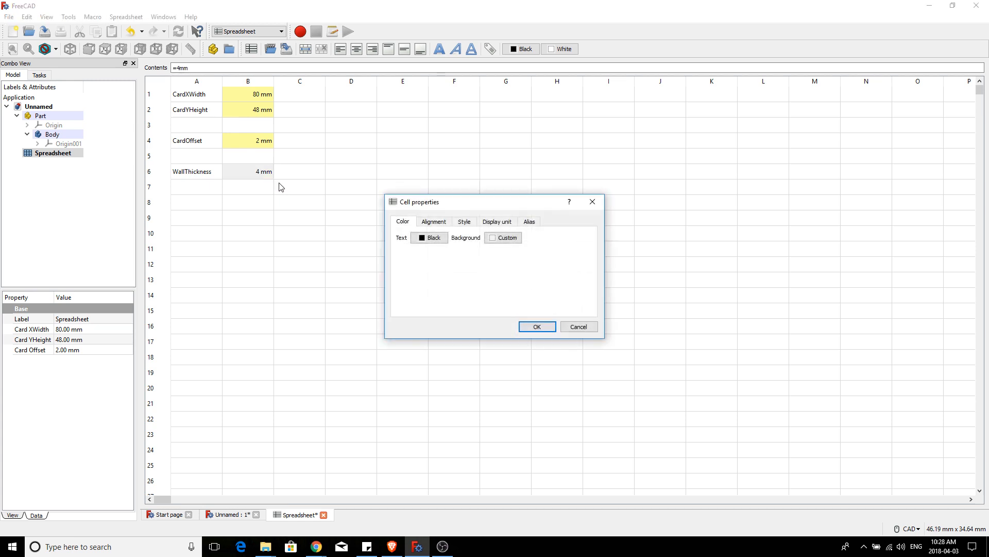
click(529, 221)
click(498, 237)
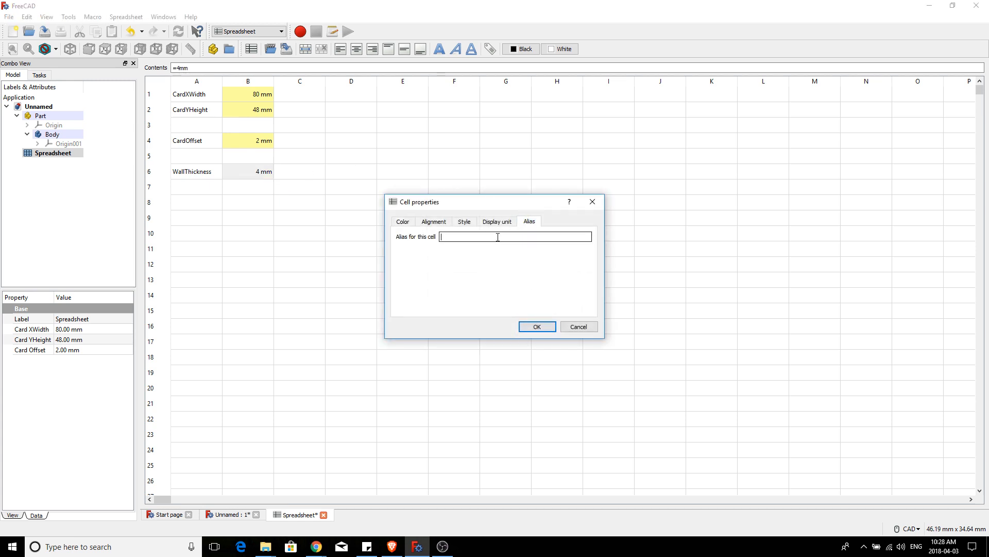
text(WallThickness)
click(495, 222)
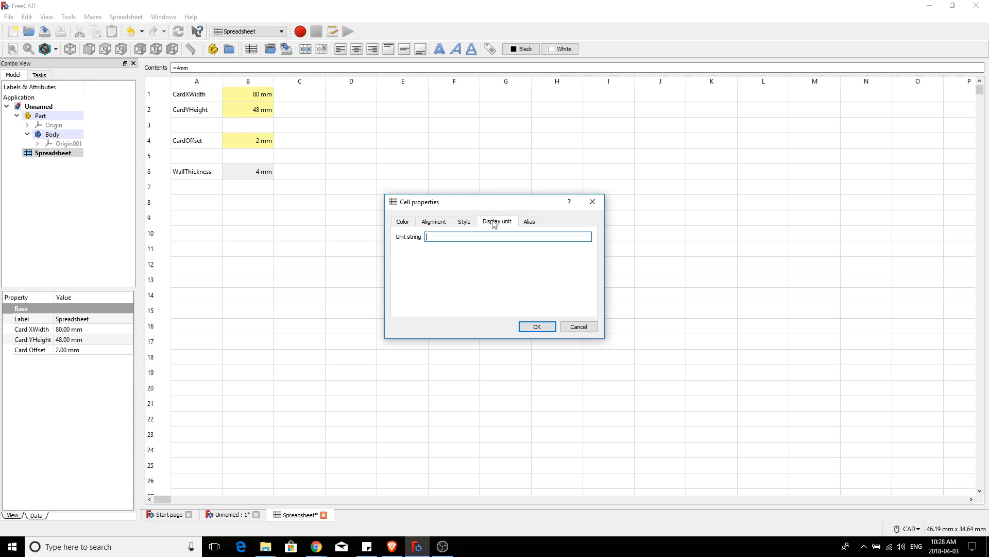
click(481, 240)
text(m)
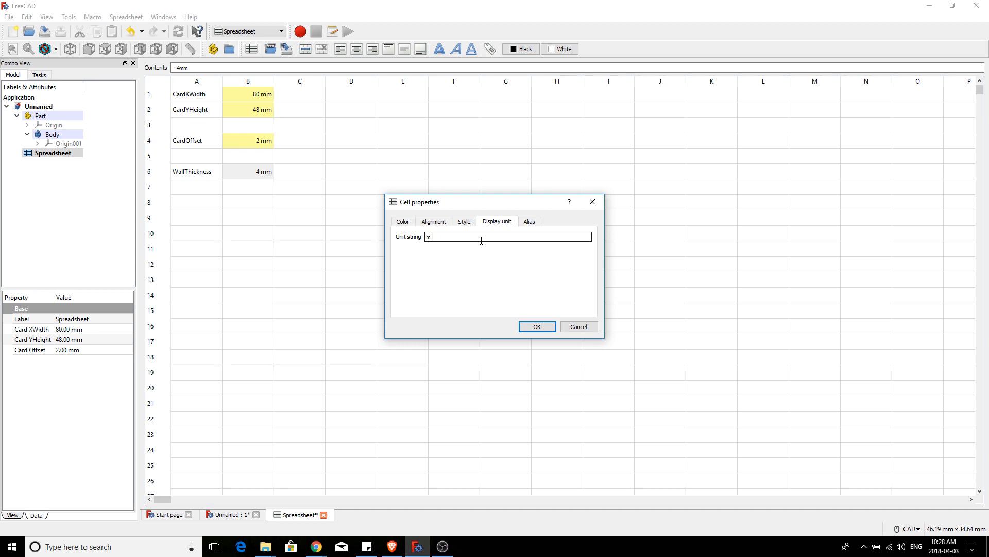
text(m)
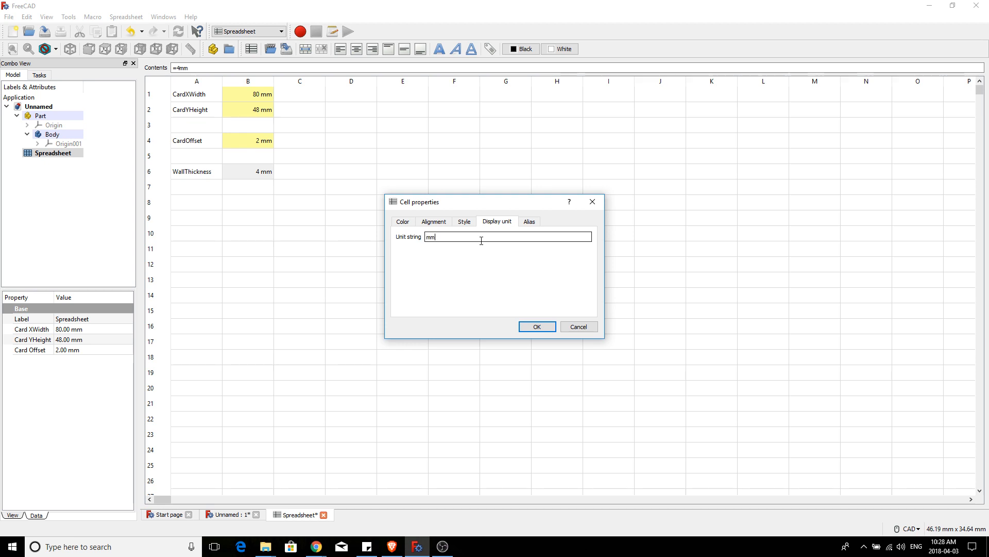
click(538, 328)
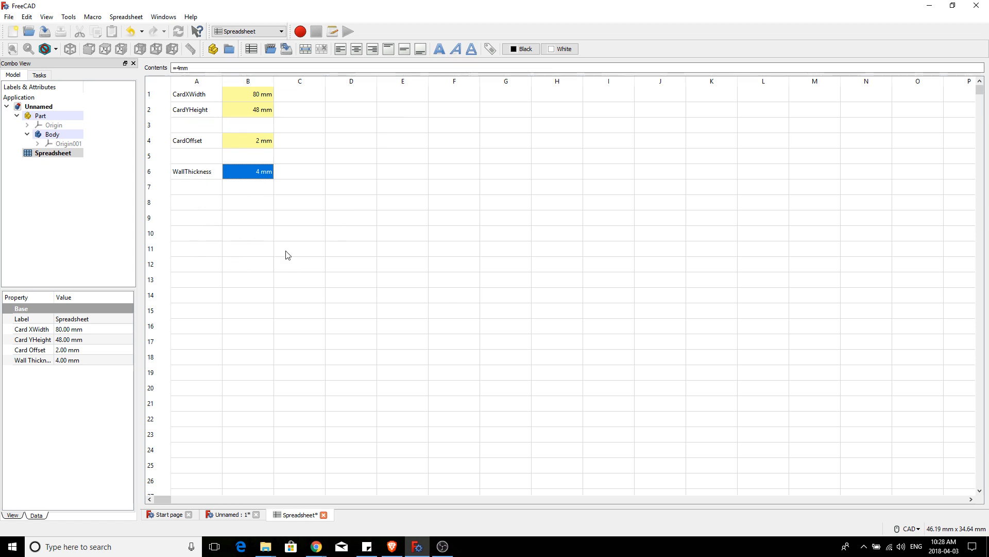
click(201, 195)
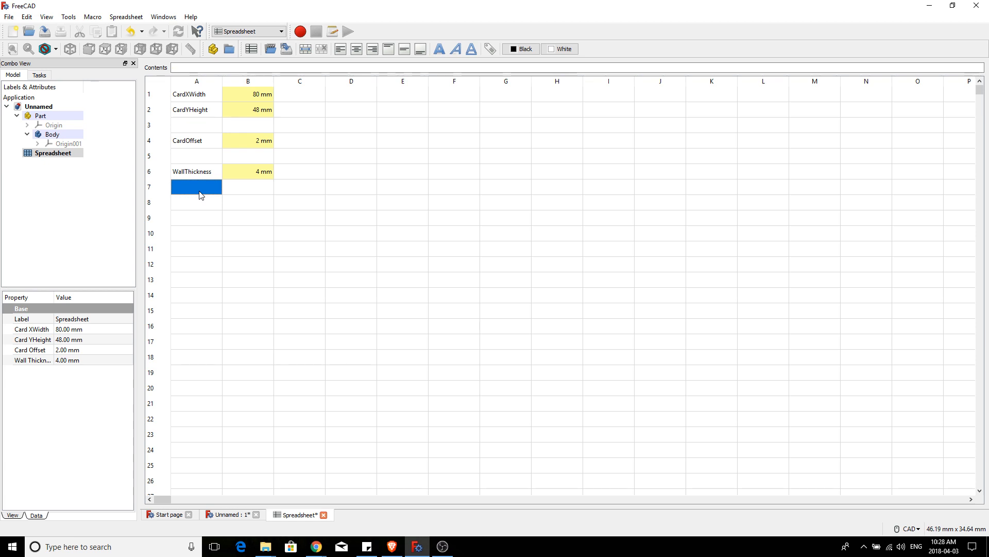
Step: Return to the 3D model view and, in the Part Design workbench, create a new sketch on the Body's XY plane
click(232, 516)
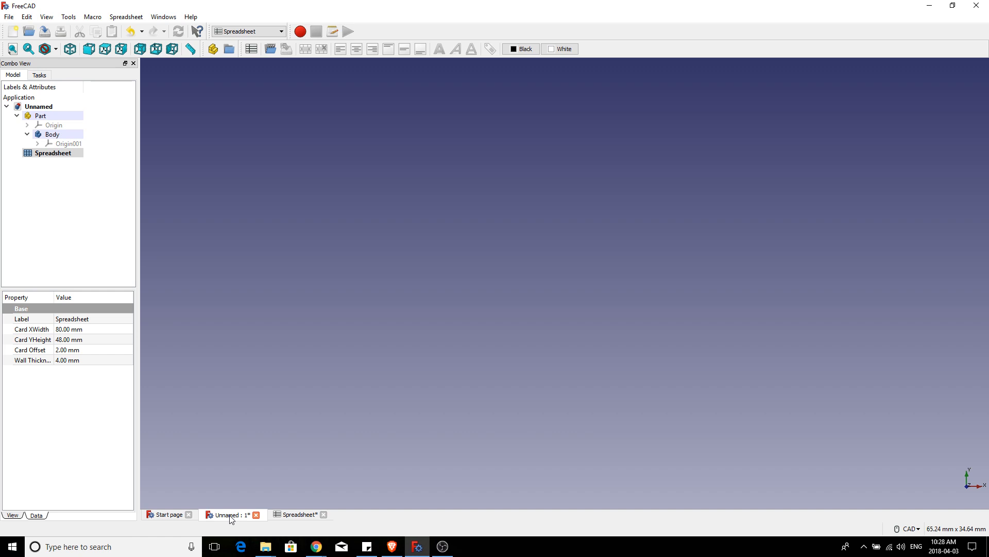
click(53, 135)
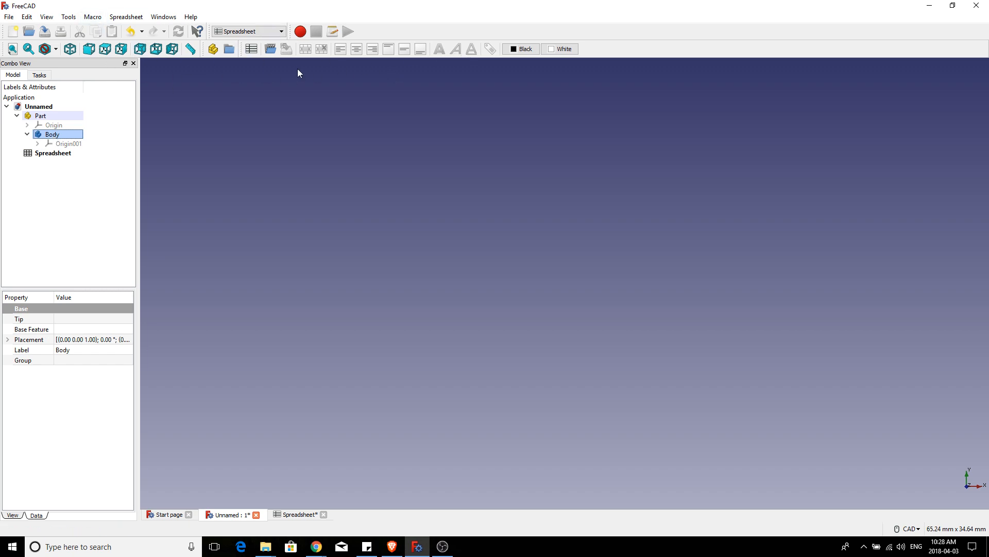
click(281, 32)
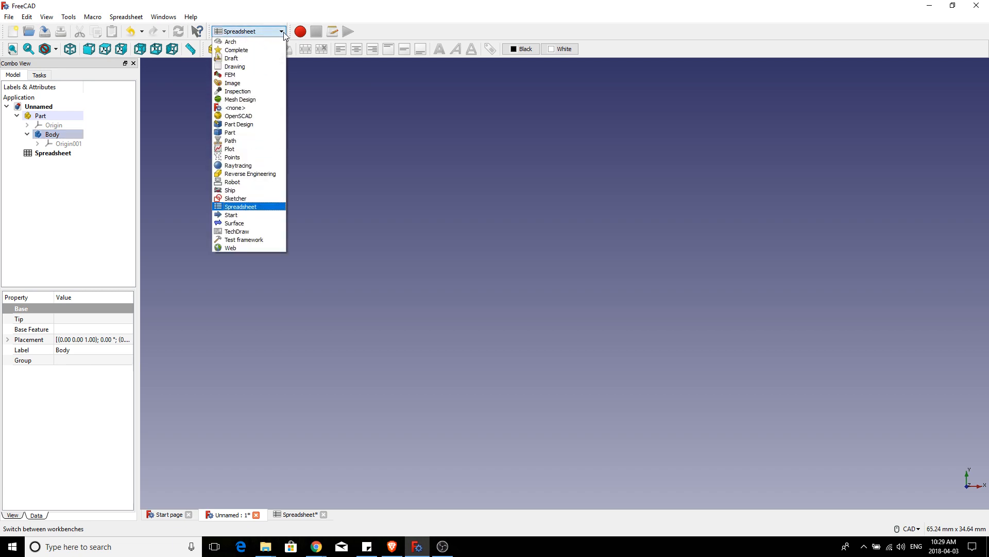
click(249, 125)
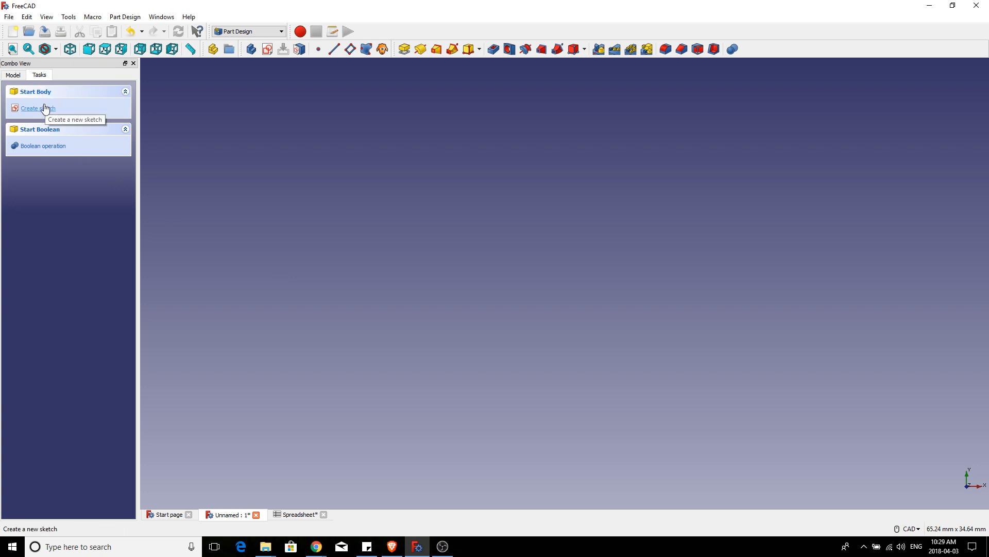
click(13, 76)
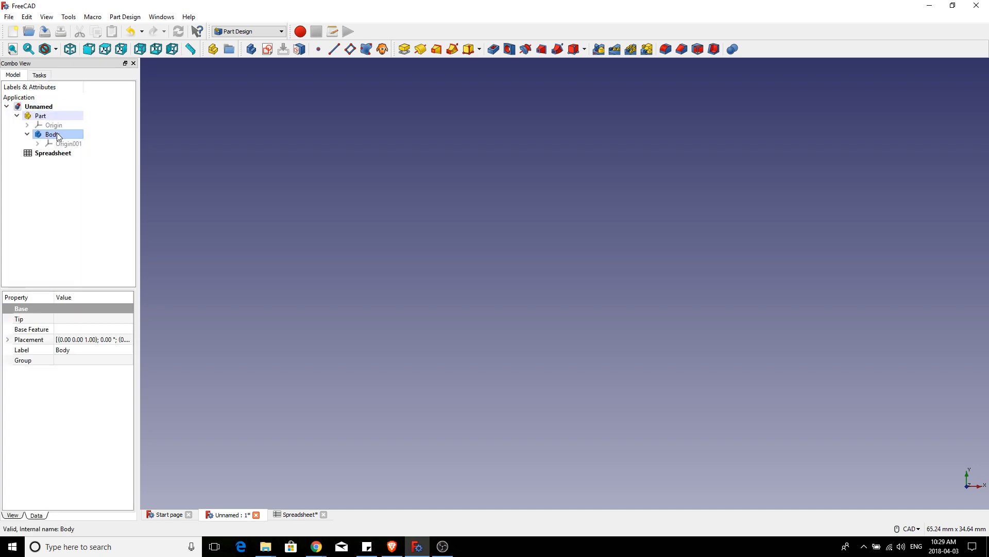
click(267, 50)
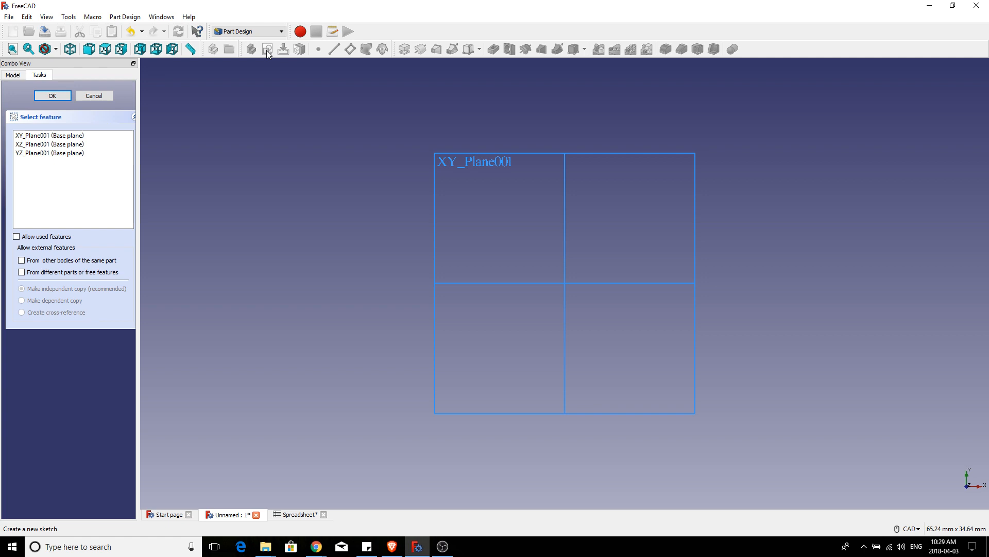
click(44, 137)
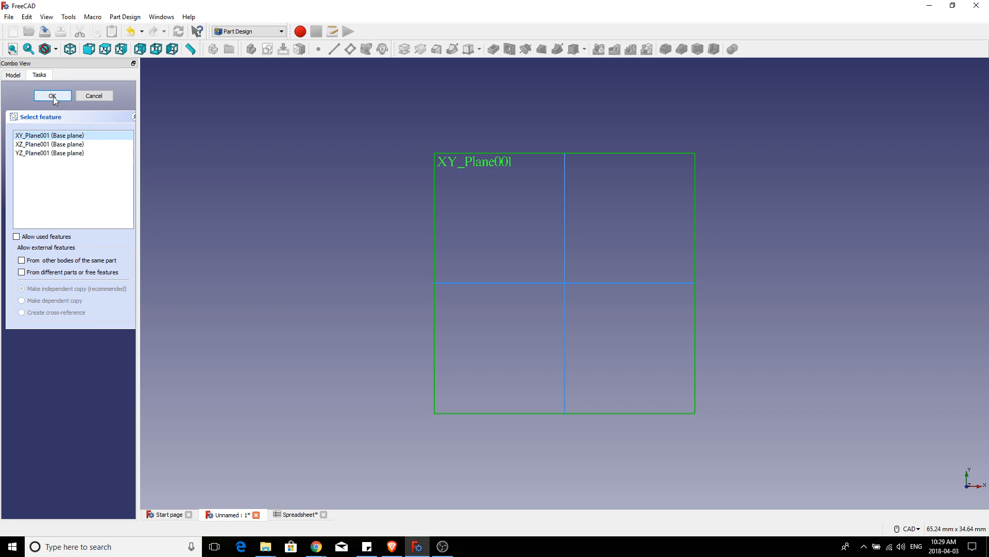
click(52, 97)
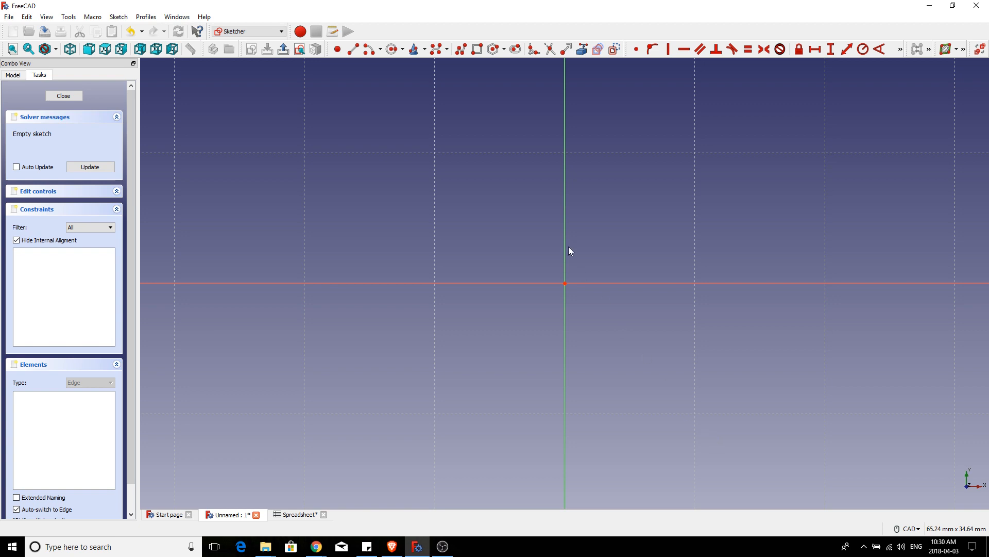
Step: Sketch a rectangle about 29 mm wide enclosing the origin
click(479, 52)
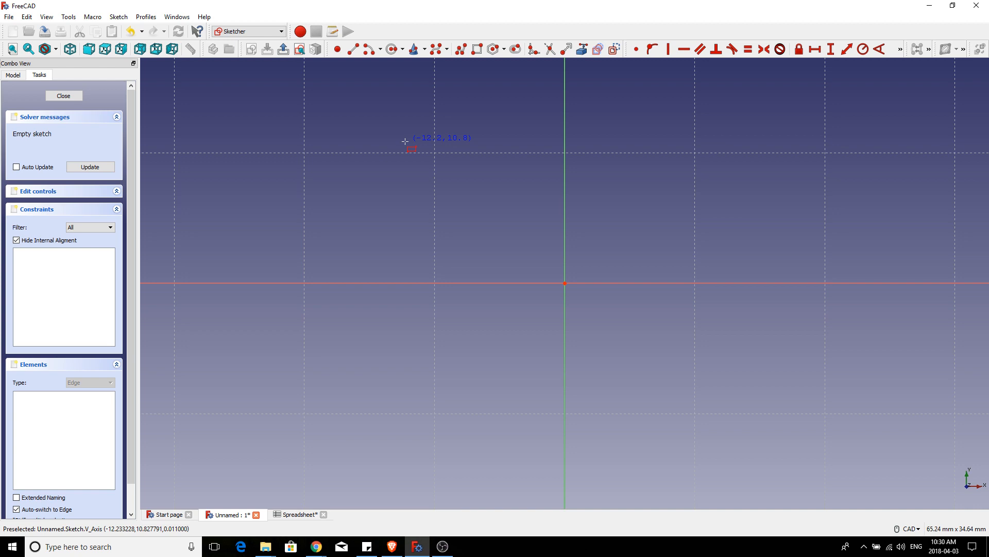
click(478, 51)
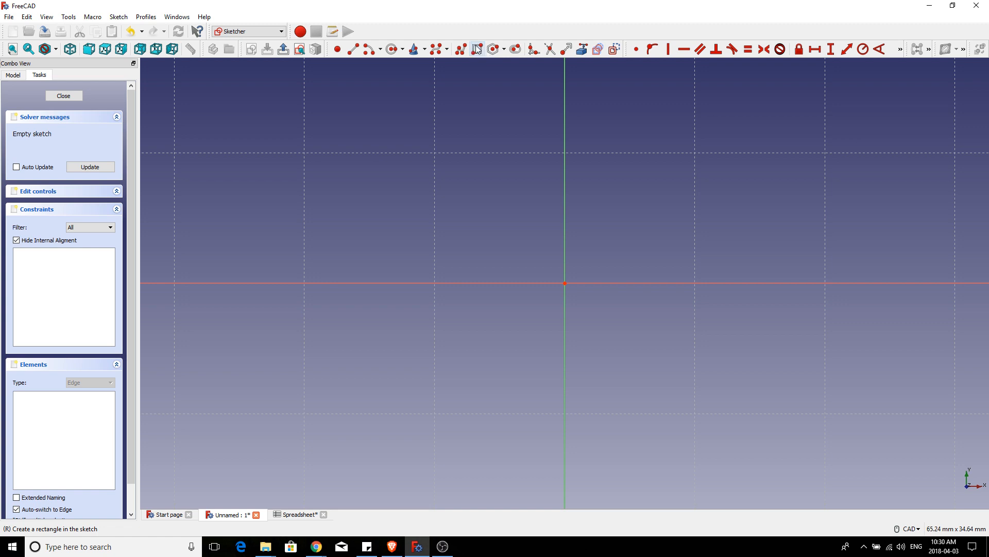
click(400, 124)
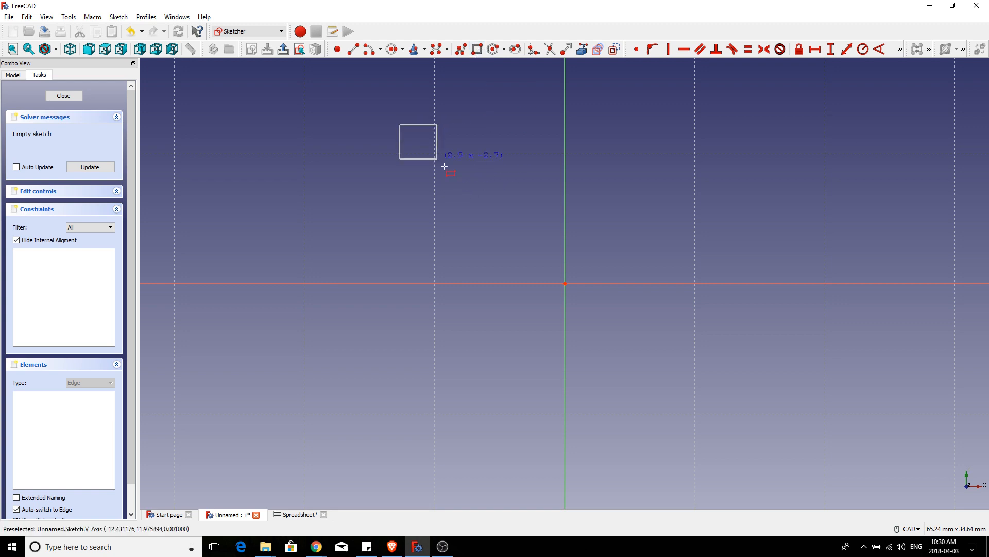
click(776, 371)
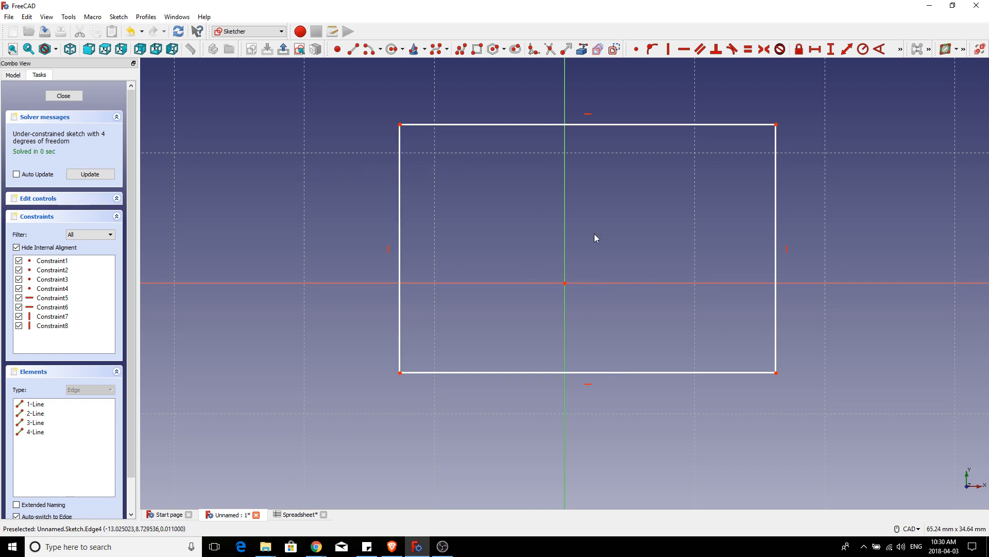
Step: Add a horizontal distance constraint of 40 mm to the rectangle's upper edge
click(575, 125)
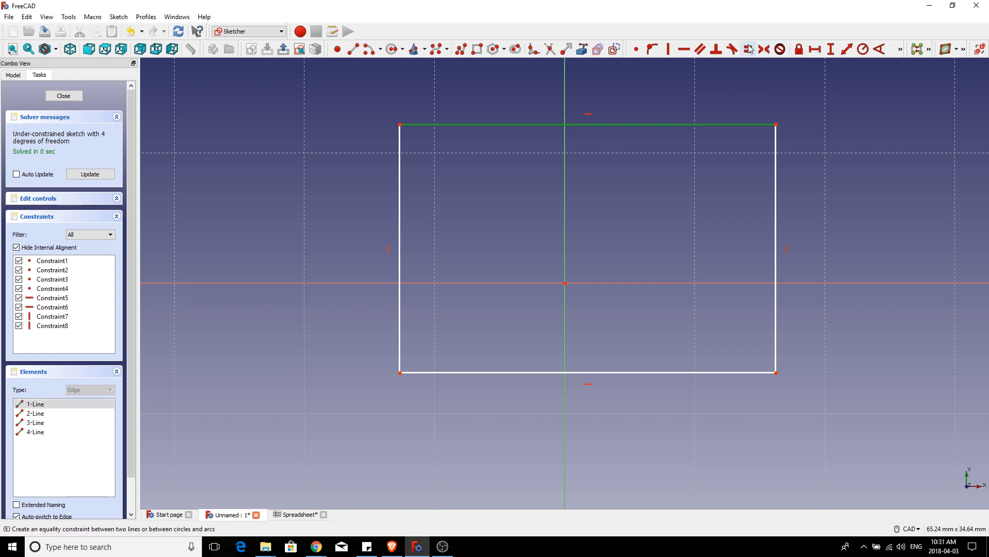
click(816, 50)
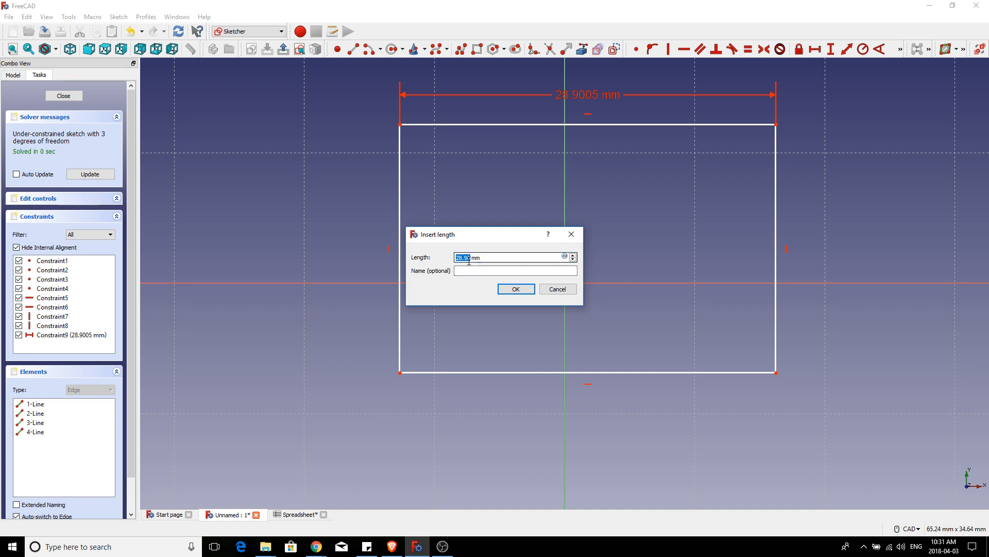
text(40)
click(520, 291)
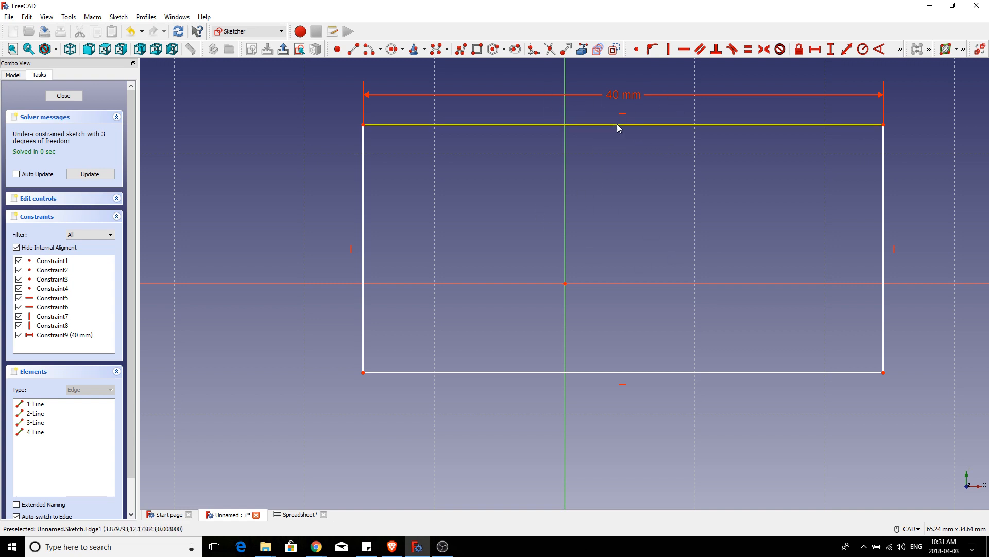
Step: Drive the rectangle's 40 mm horizontal distance constraint with the expression Spreadsheet.CardXWidth
double_click(615, 95)
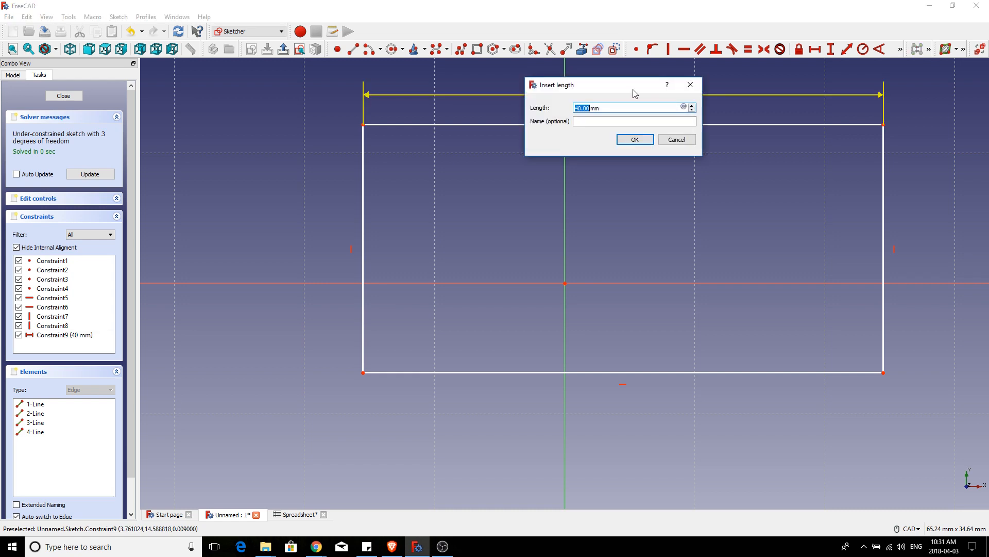
click(684, 107)
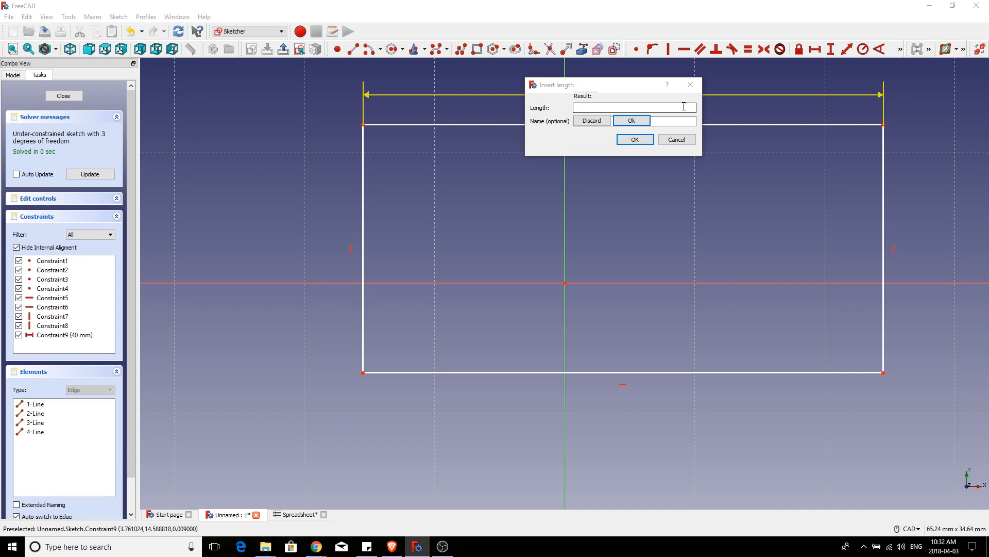
text(S)
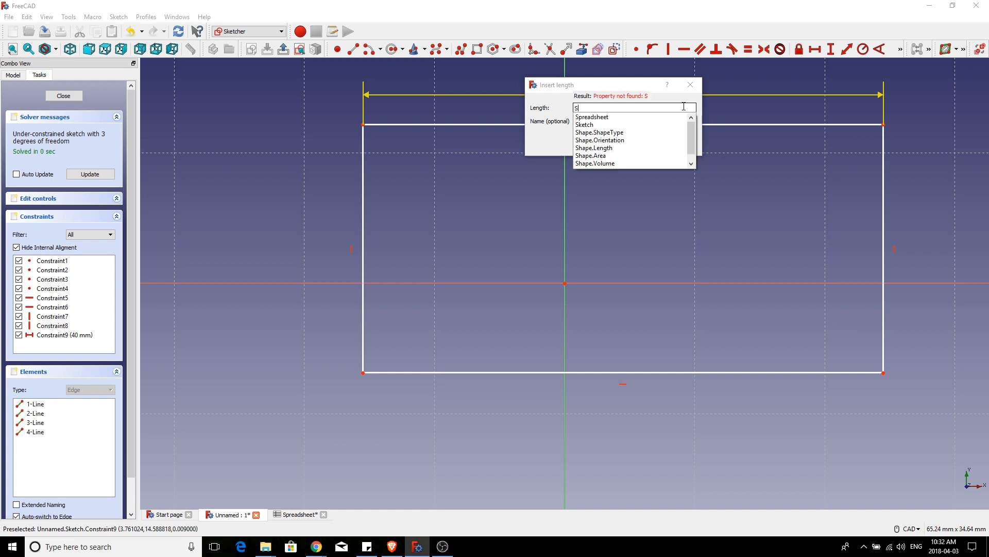
click(591, 118)
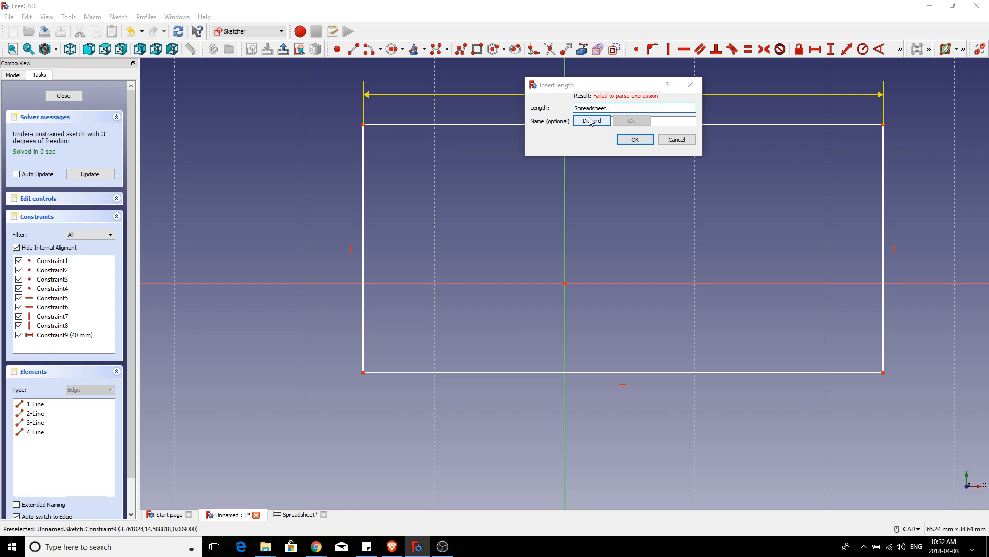
text(c)
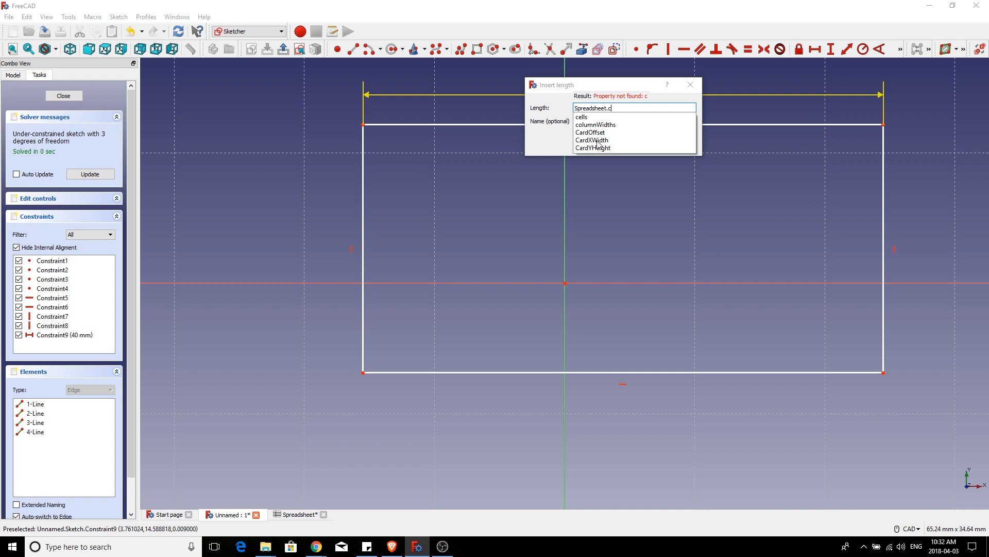
click(598, 140)
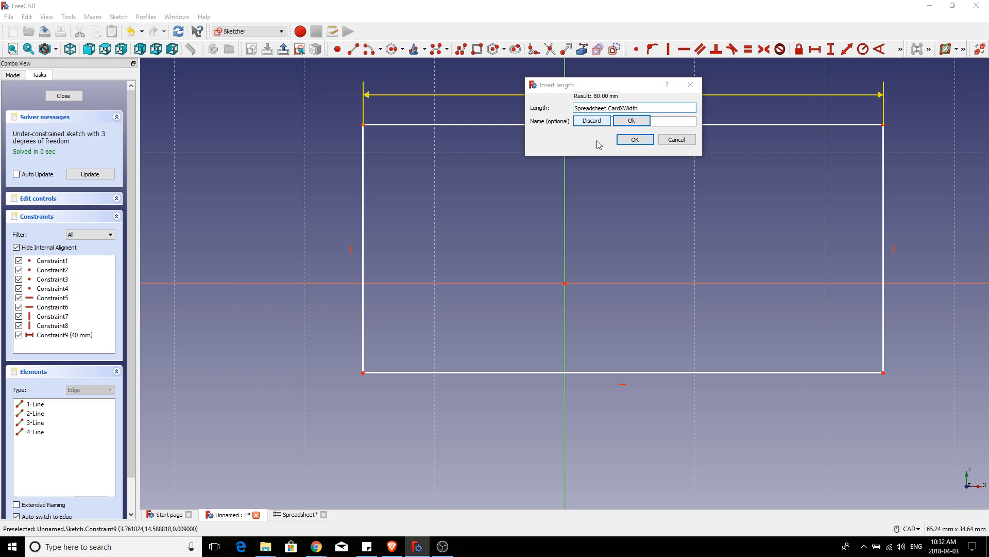
click(634, 121)
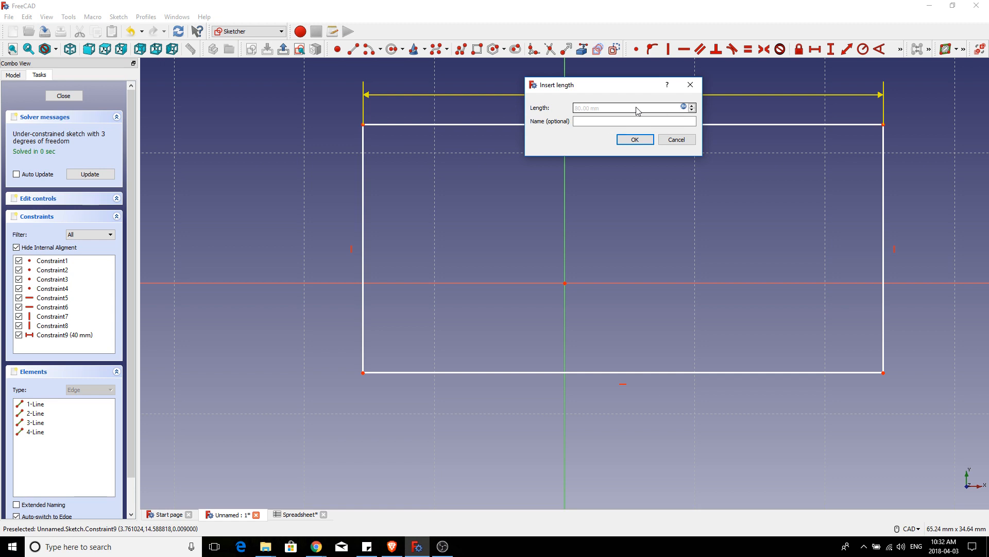
click(683, 106)
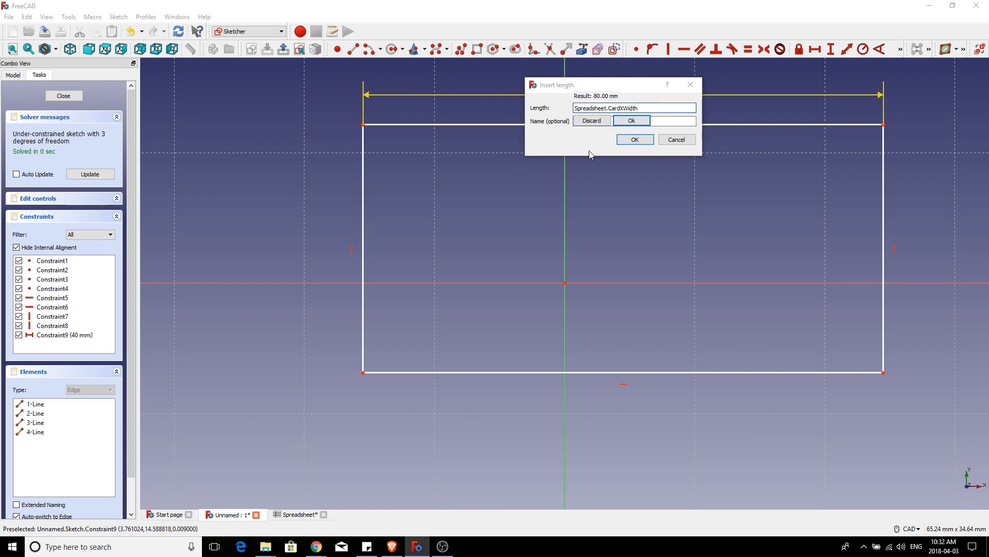
click(631, 120)
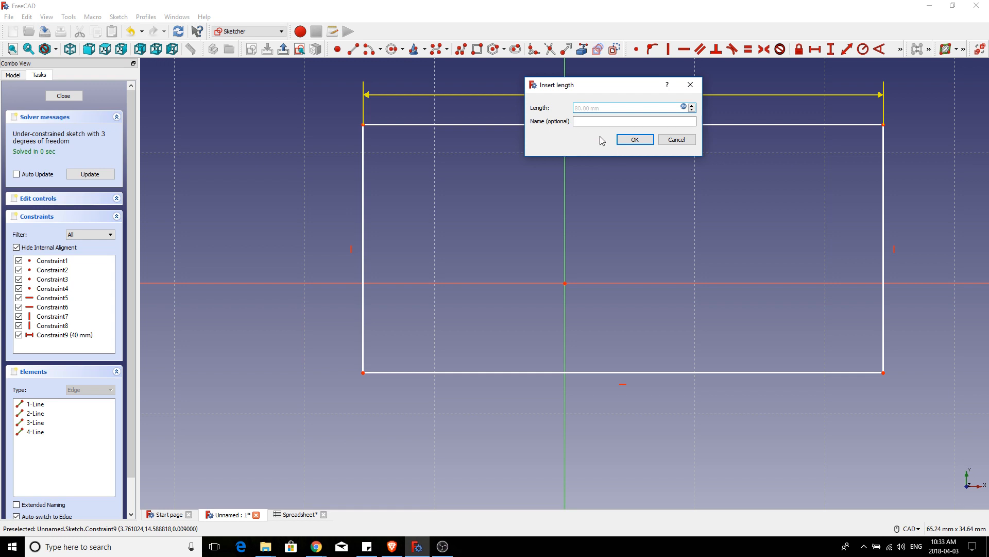
click(630, 141)
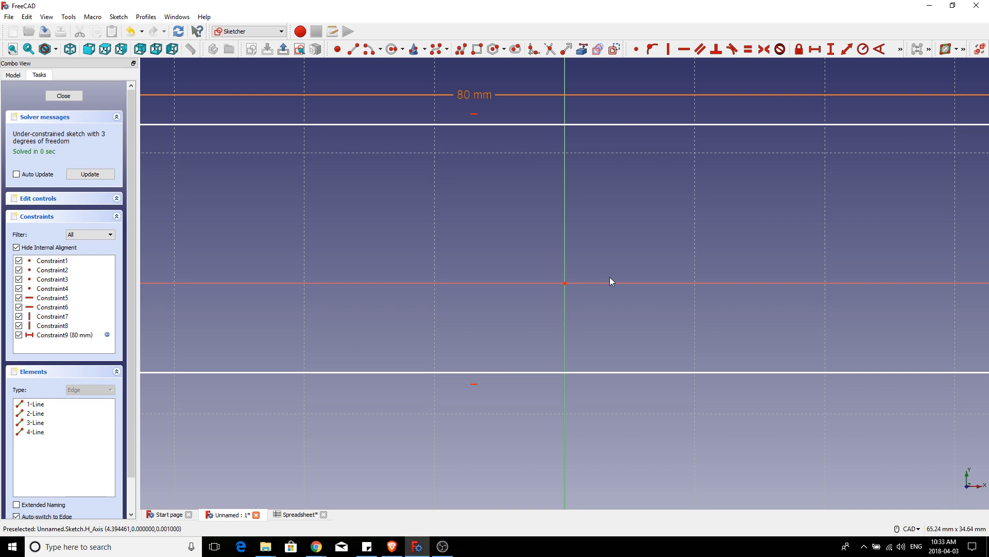
Step: Add a vertical distance constraint to the rectangle's left edge, driven by the expression Spreadsheet.CardYHeight
scroll(610, 281, down, 4)
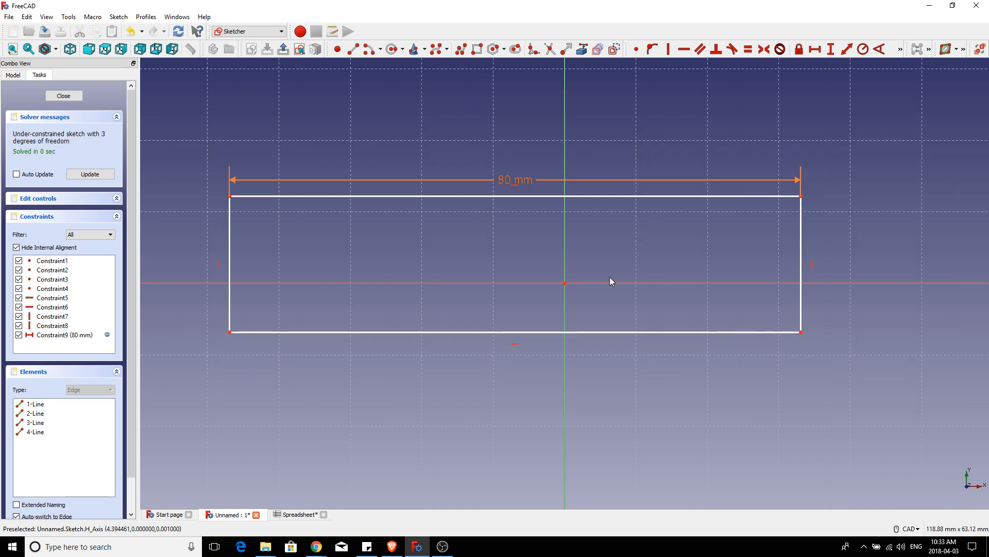
scroll(610, 280, down, 1)
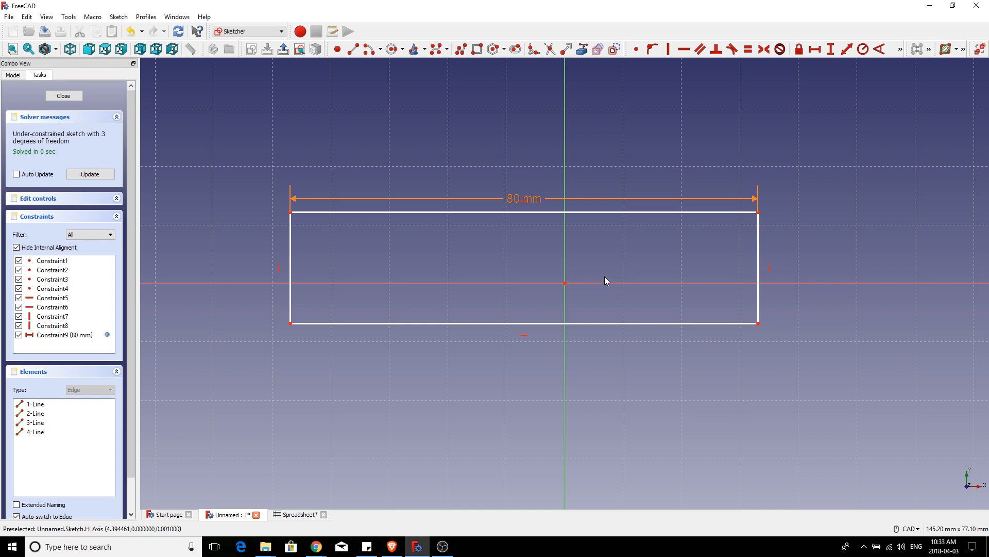
click(289, 258)
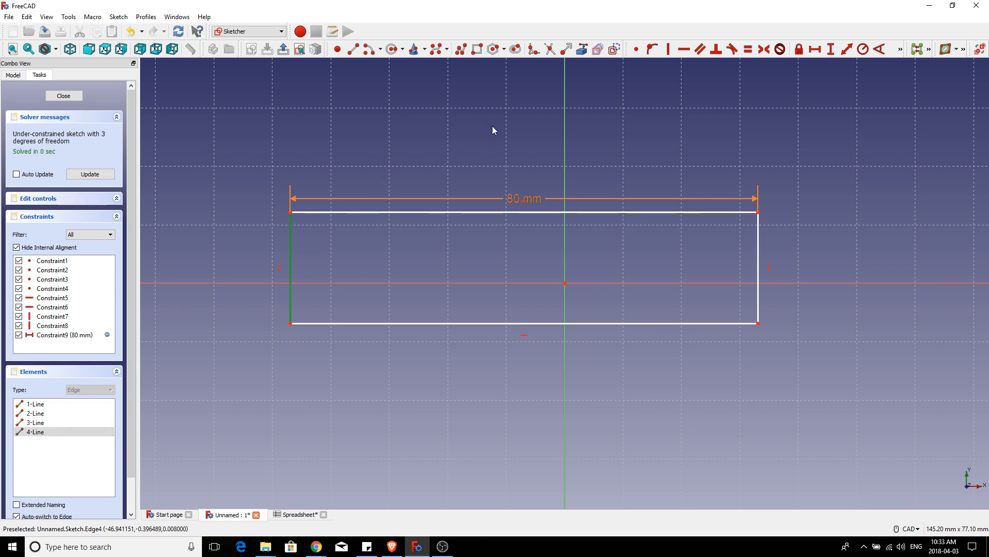
click(831, 50)
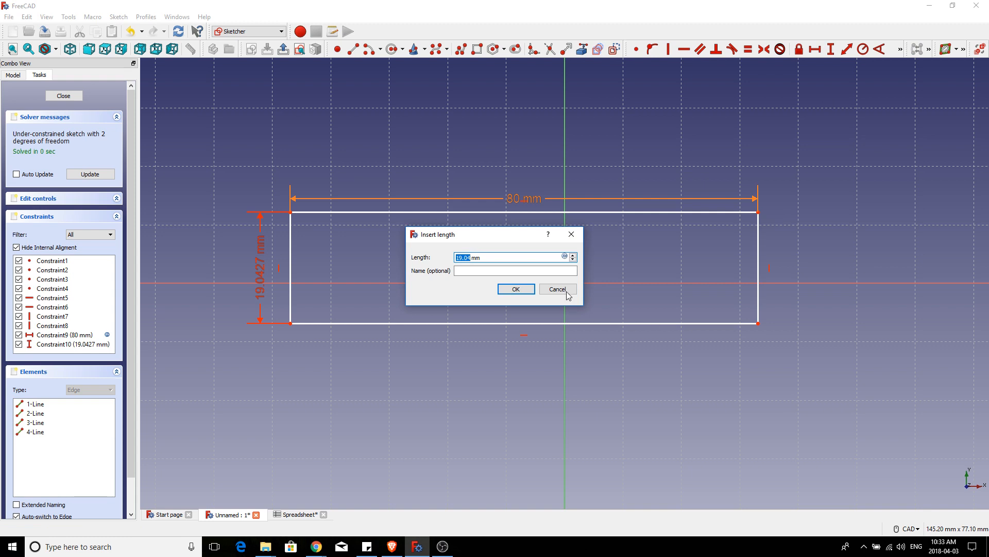
click(564, 255)
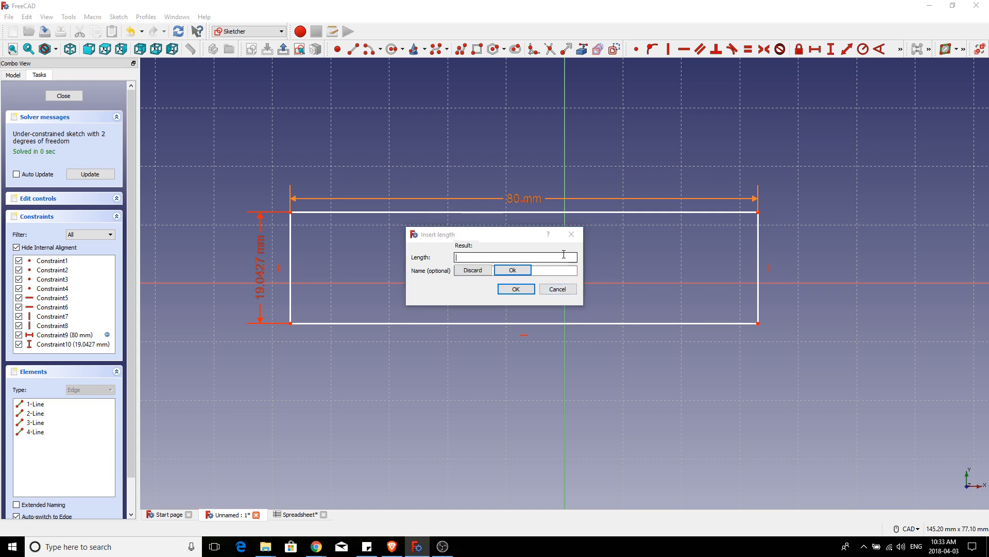
text(Sp)
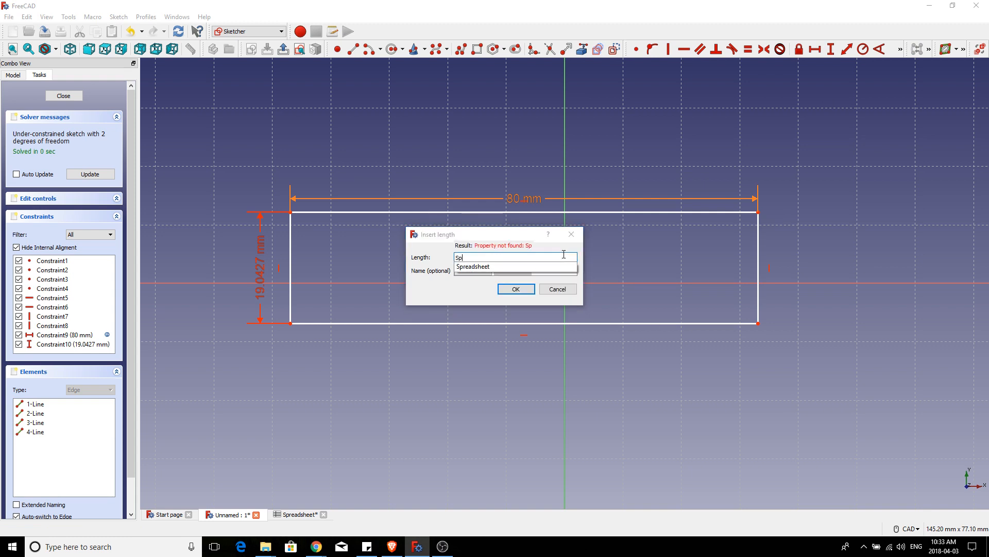
click(492, 267)
text(.car)
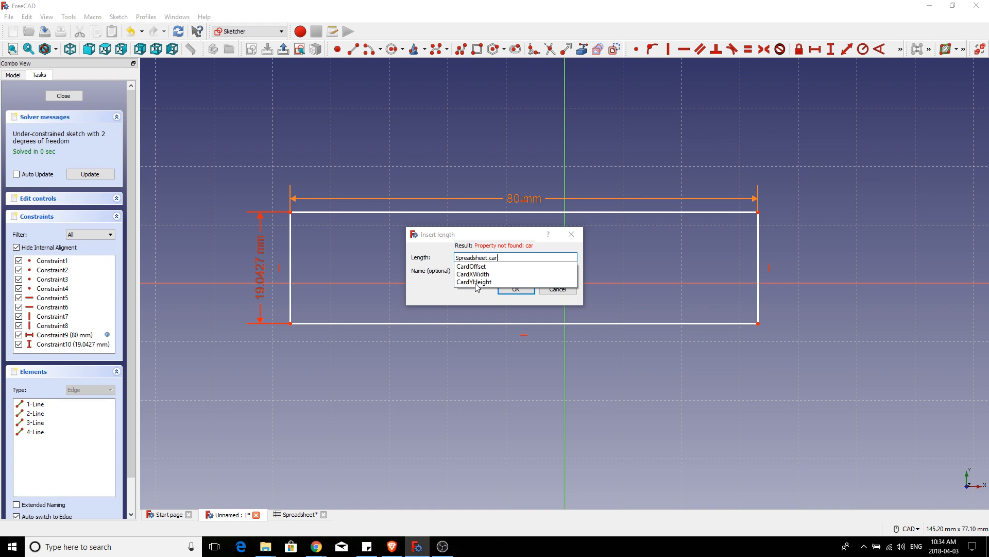
click(475, 281)
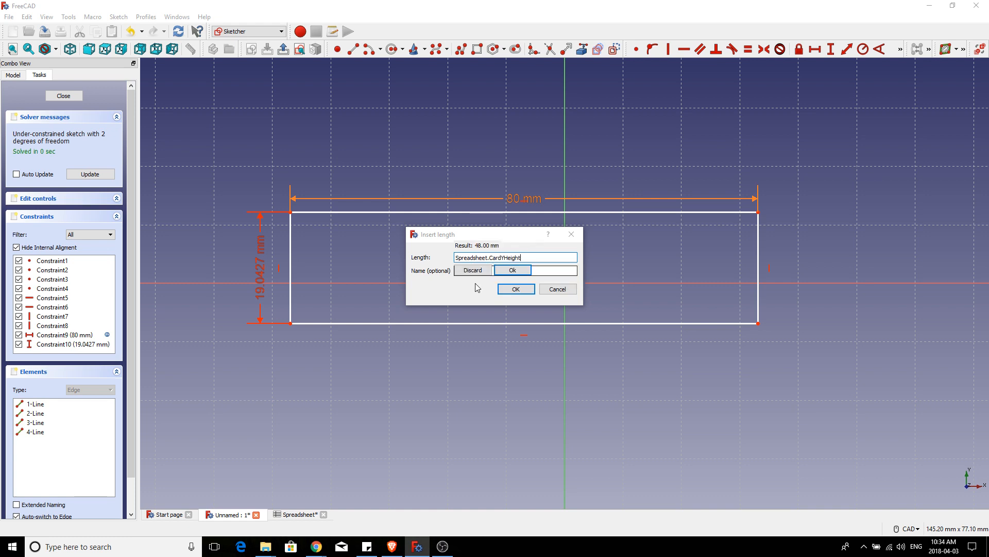
click(511, 270)
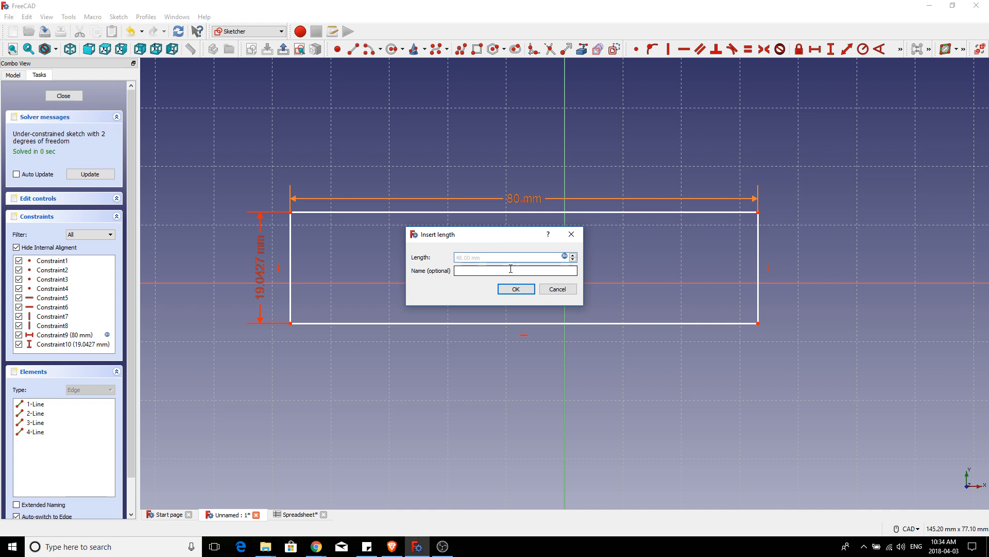
click(516, 289)
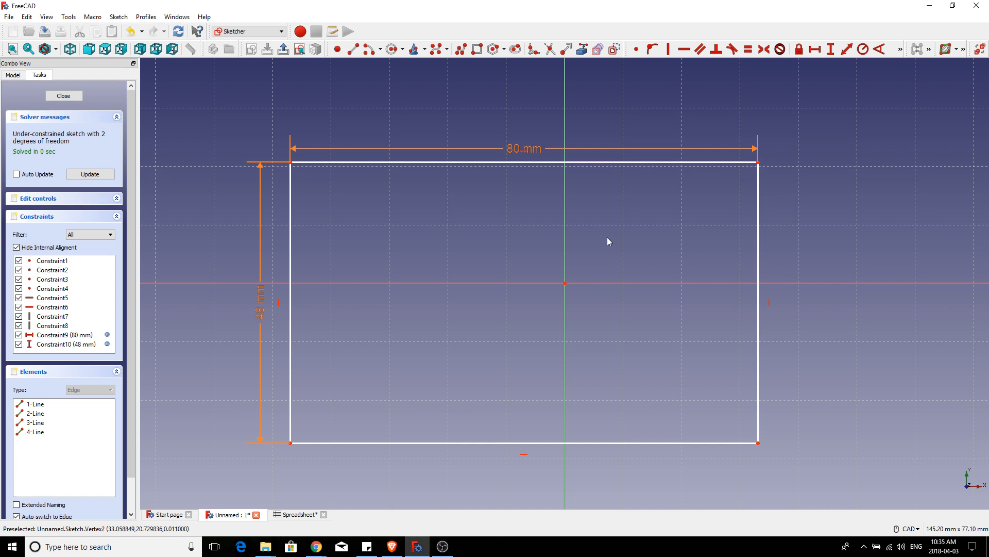
Step: Constrain the rectangle's two upper corners symmetrically about the sketch's vertical axis
click(564, 230)
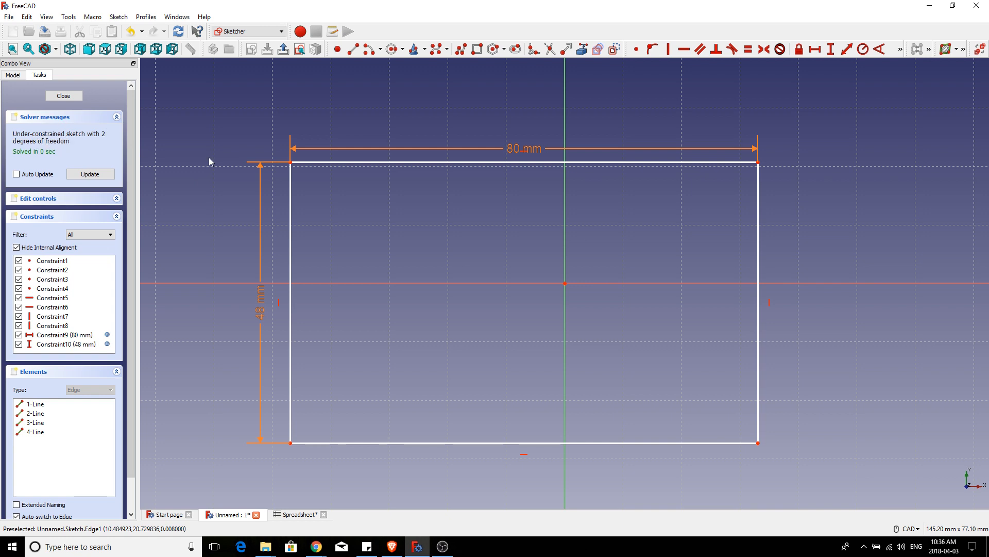
click(290, 162)
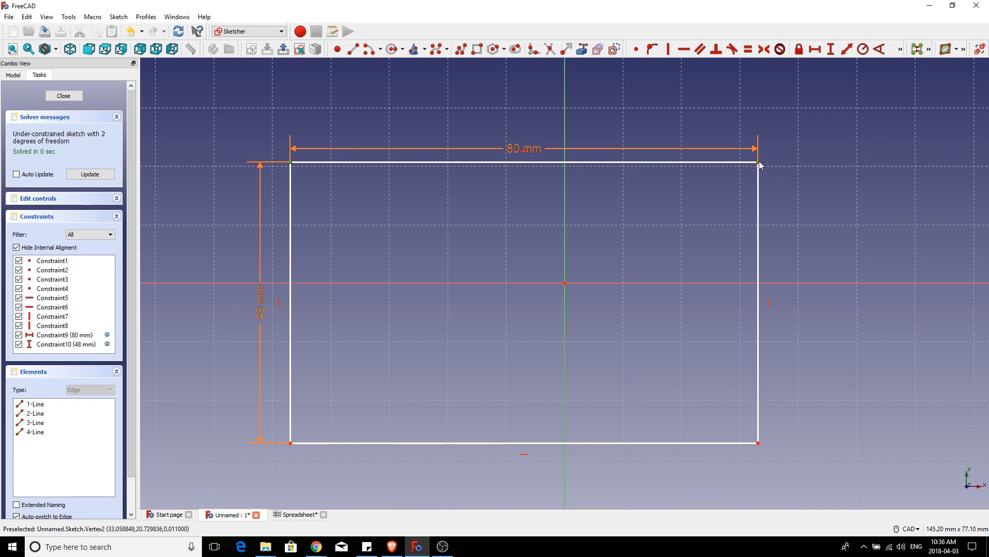
click(564, 223)
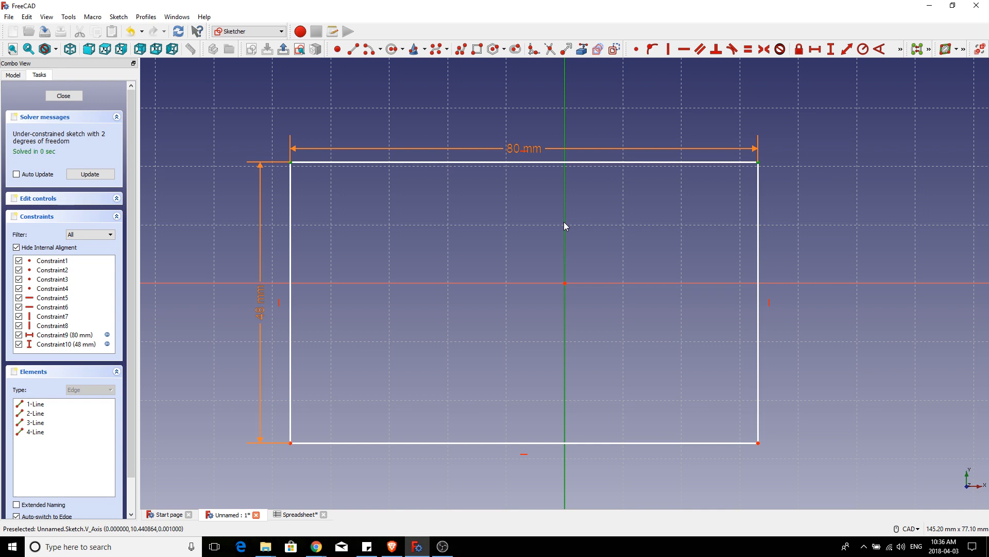
click(765, 49)
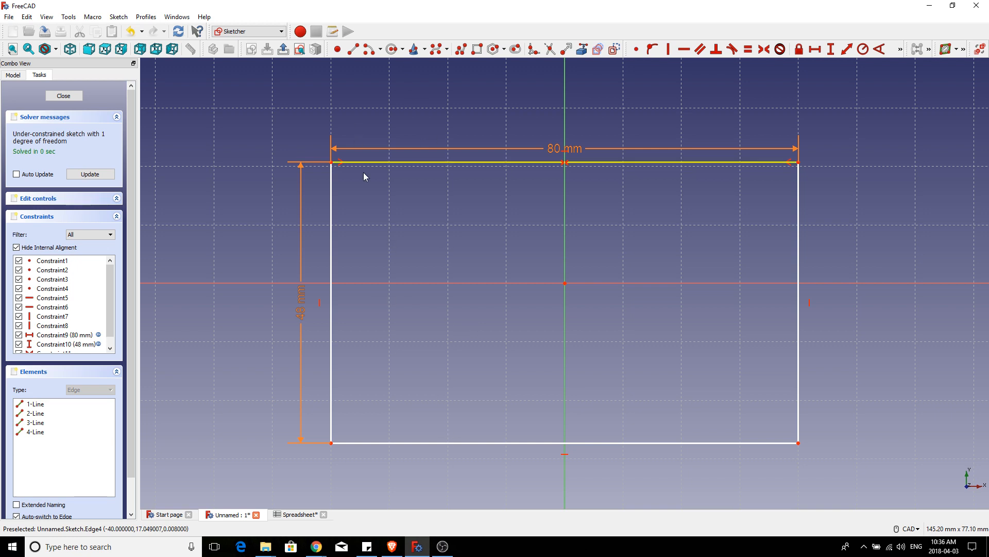
Step: Constrain the rectangle's upper-left and lower-left corners symmetrically about the sketch's horizontal axis
click(333, 164)
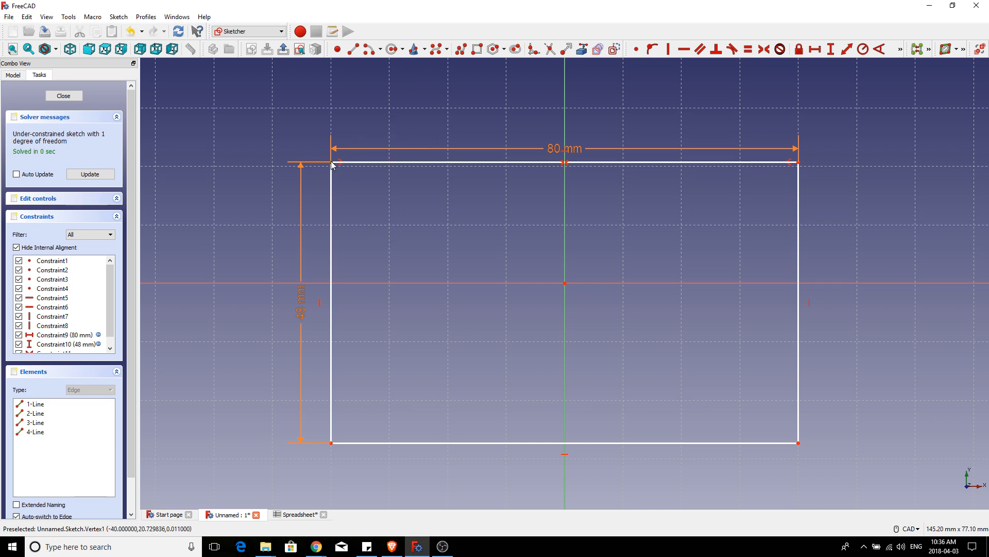
click(330, 443)
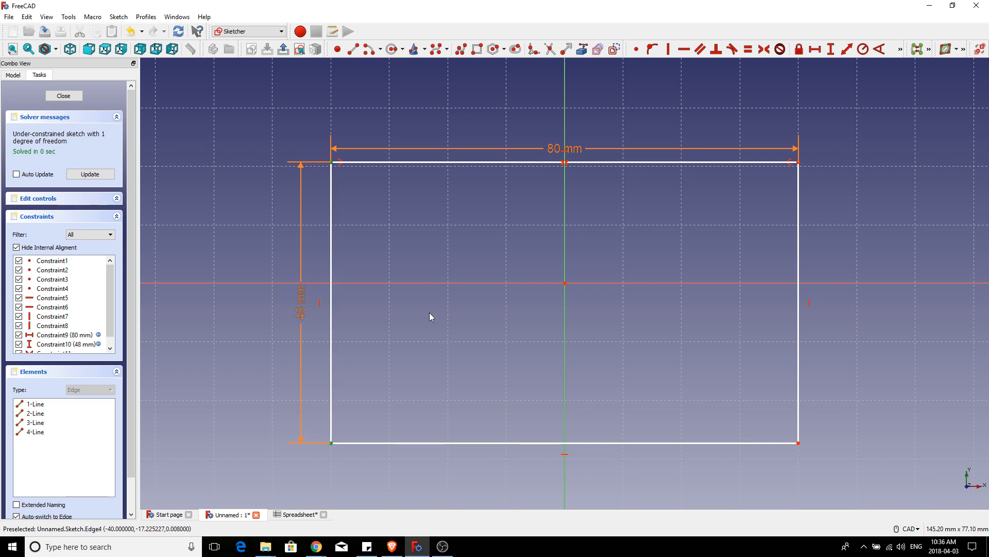
click(432, 284)
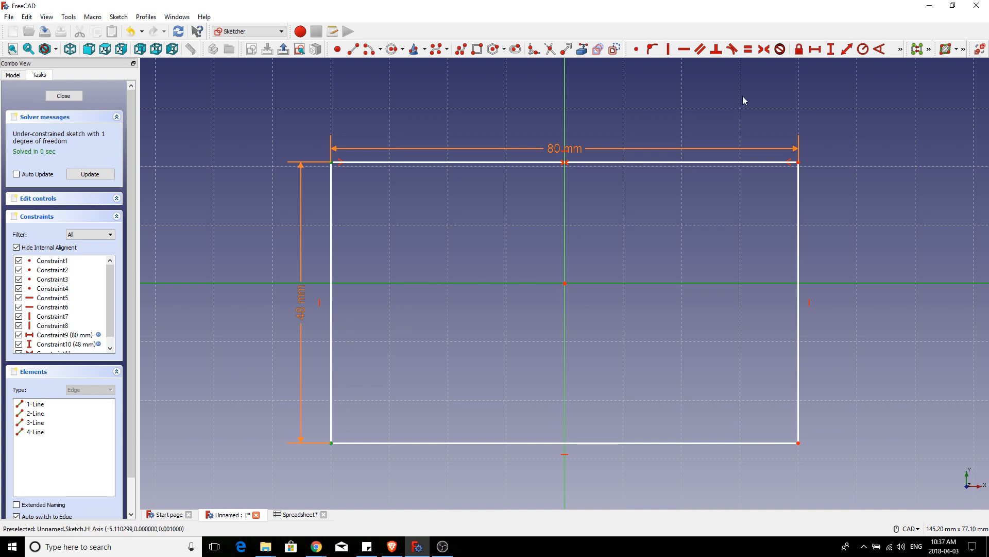
click(764, 50)
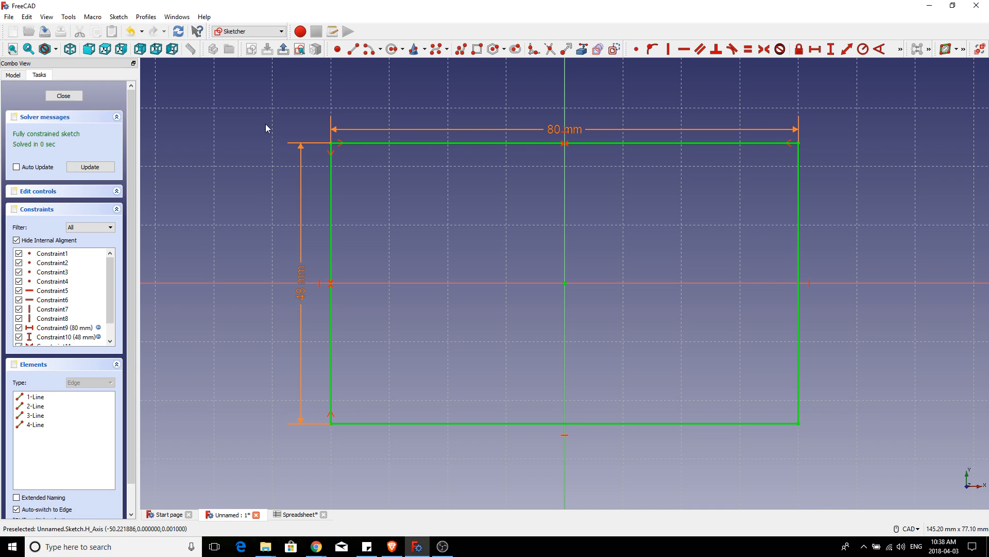
Step: Close the sketch and show the Body's sketch fitted to the view in isometric orientation
click(284, 49)
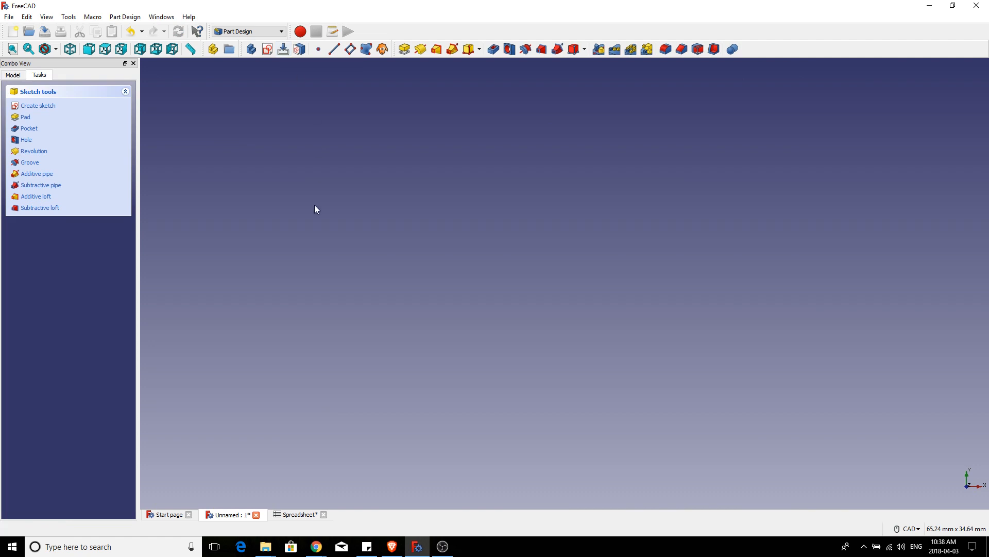
click(12, 75)
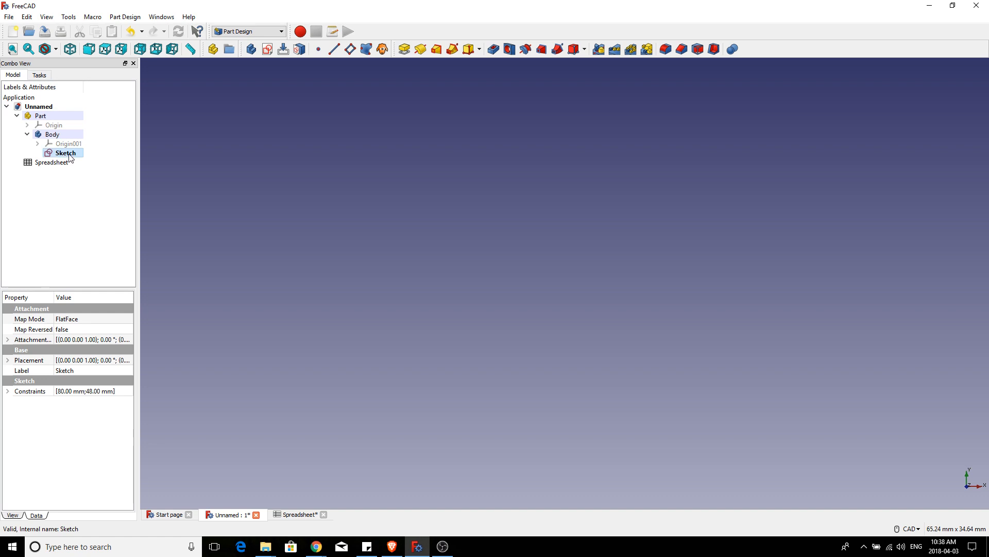
click(49, 155)
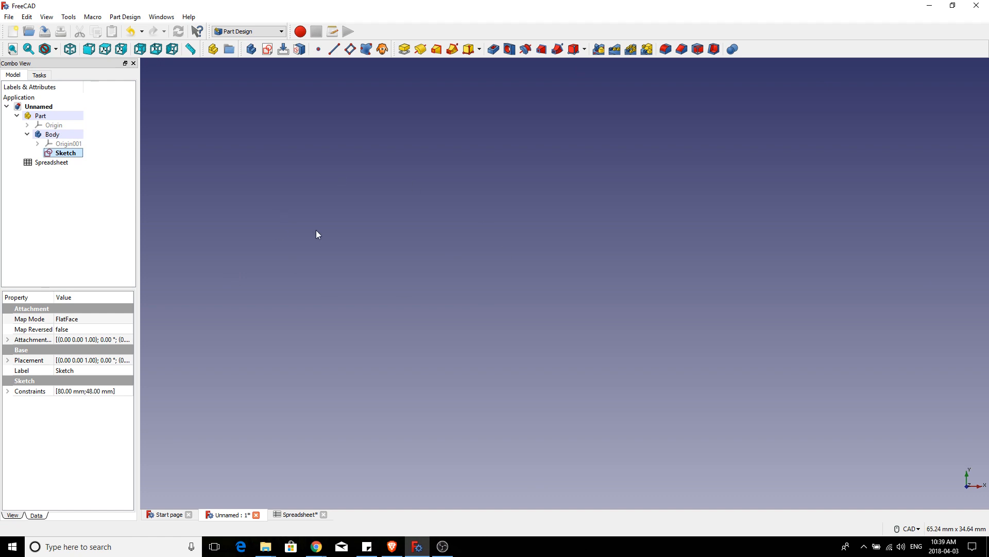
click(29, 50)
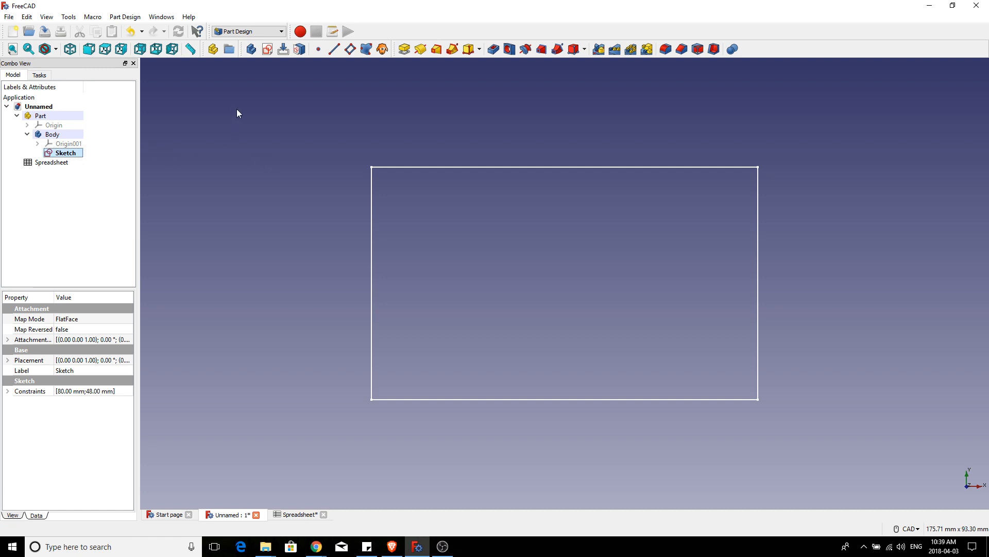
click(72, 50)
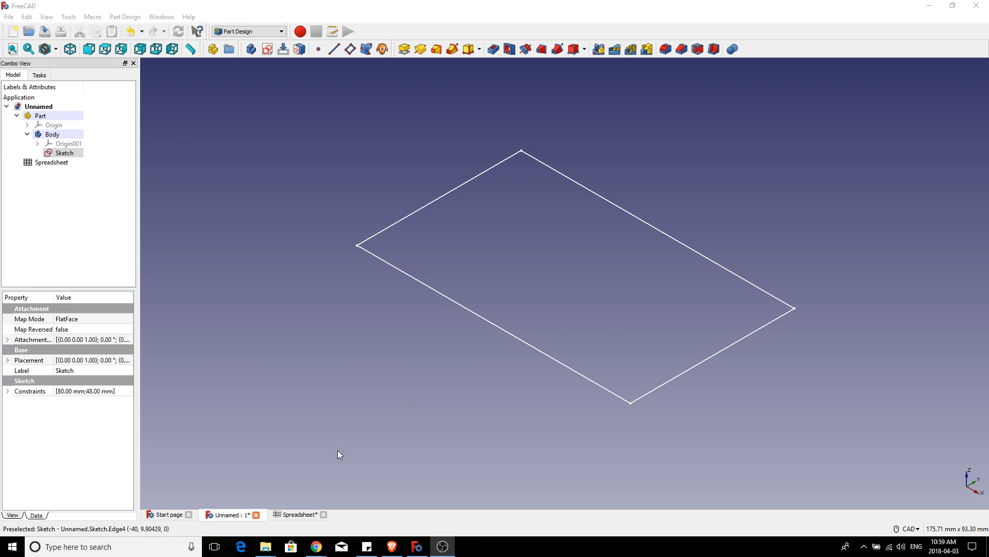
Step: Review the card, offset and wall thickness values in the spreadsheet and return to the 3D model view
click(301, 516)
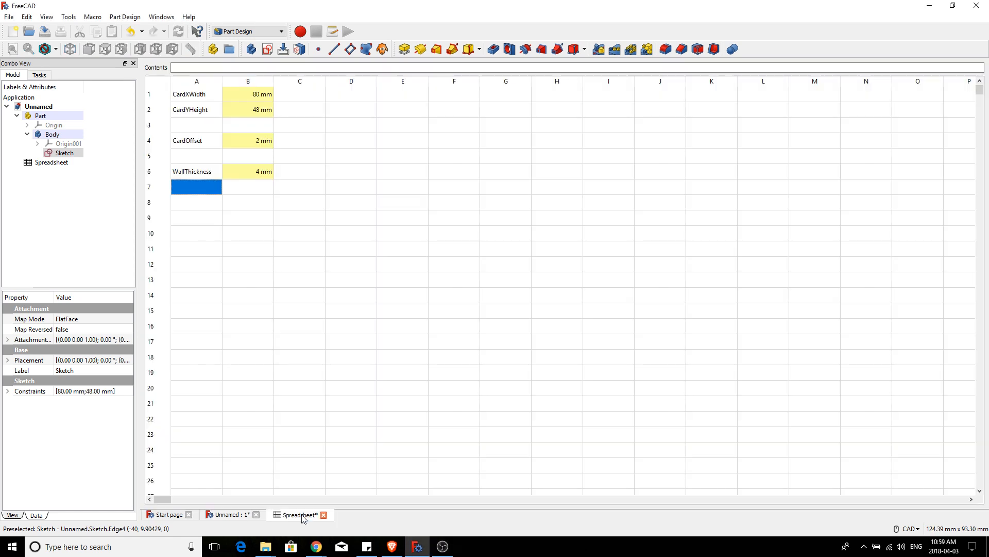
click(229, 514)
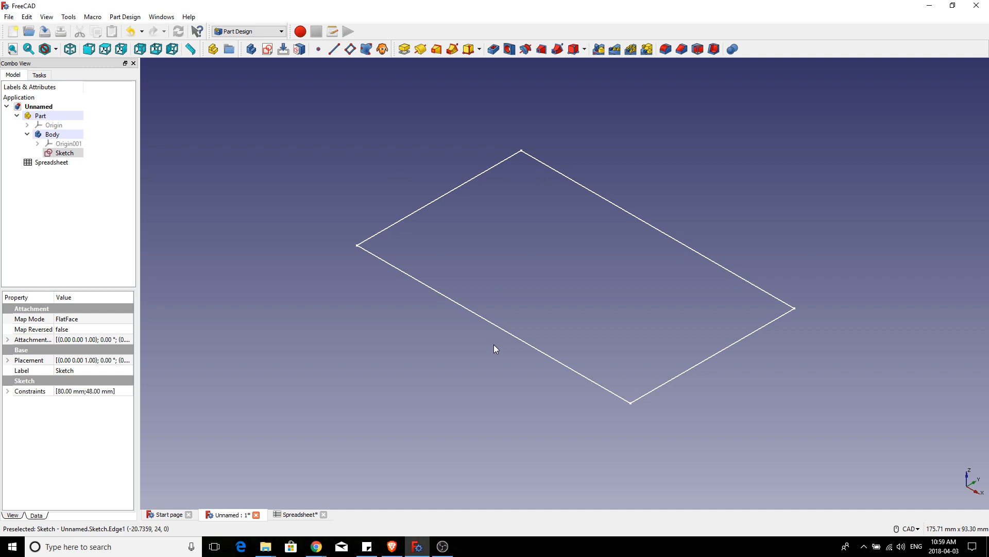
Step: Create a new sketch in the Body on its XY base plane
click(299, 514)
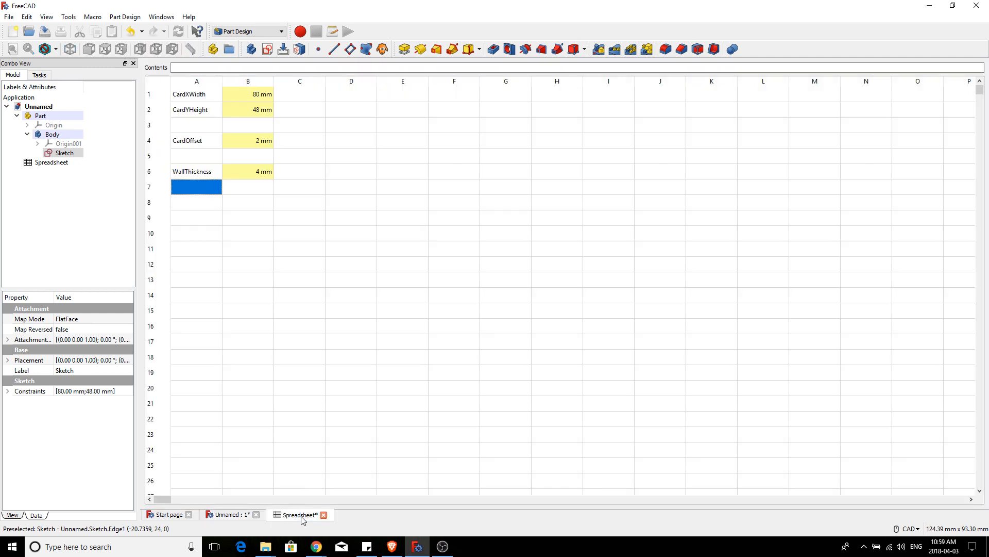
click(233, 517)
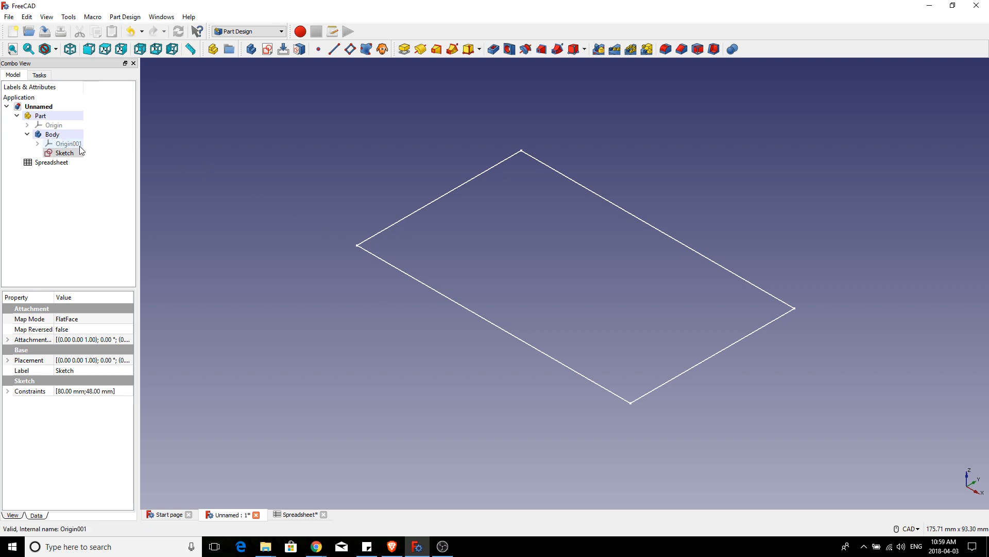
click(56, 137)
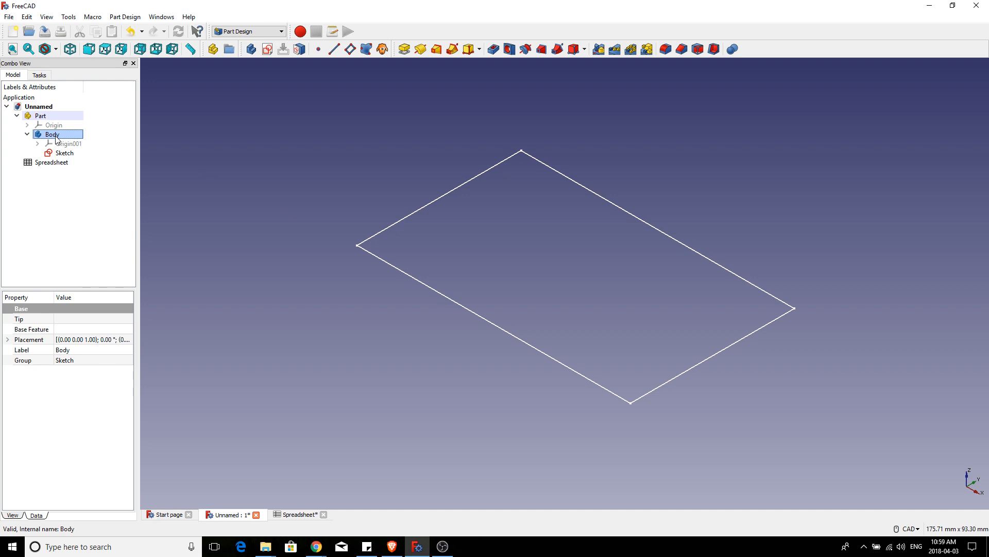
click(268, 49)
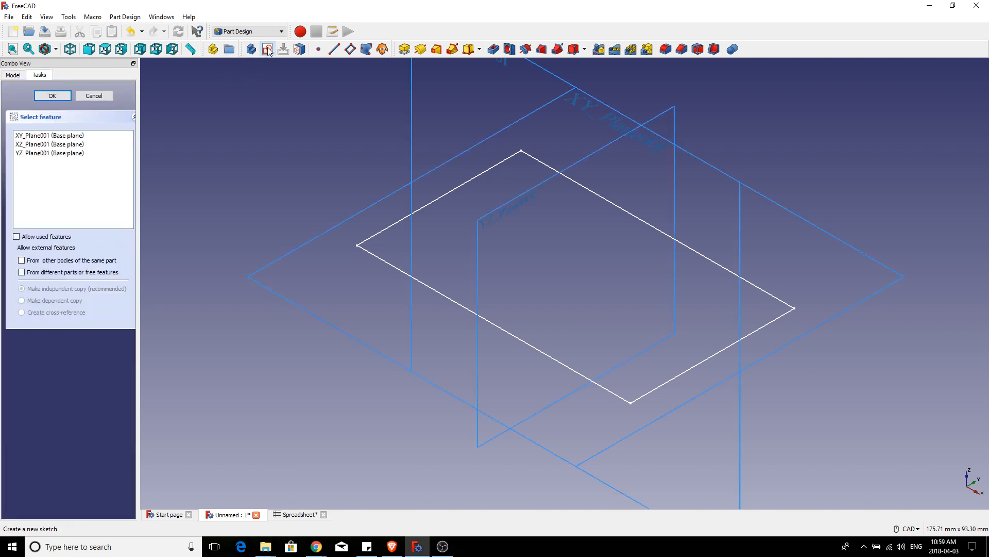
click(38, 136)
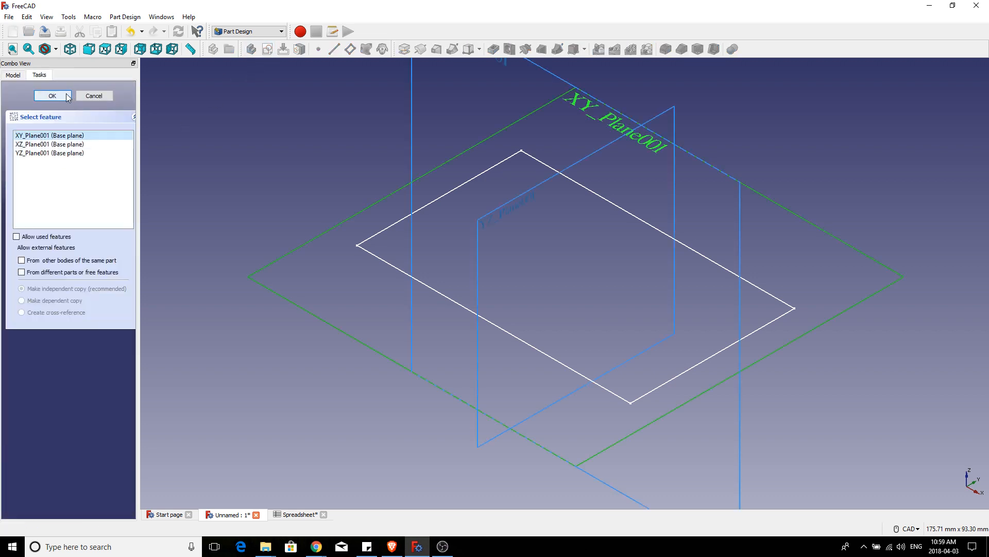
click(52, 96)
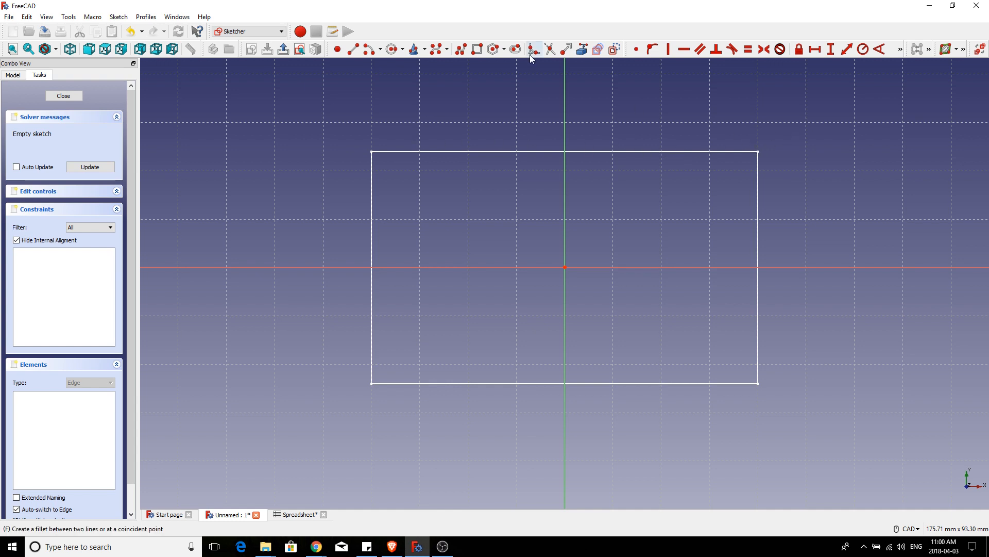
Step: Draw a rectangle around the existing card rectangle, with its upper-left corner about 4 mm outside the card's in both directions
click(478, 49)
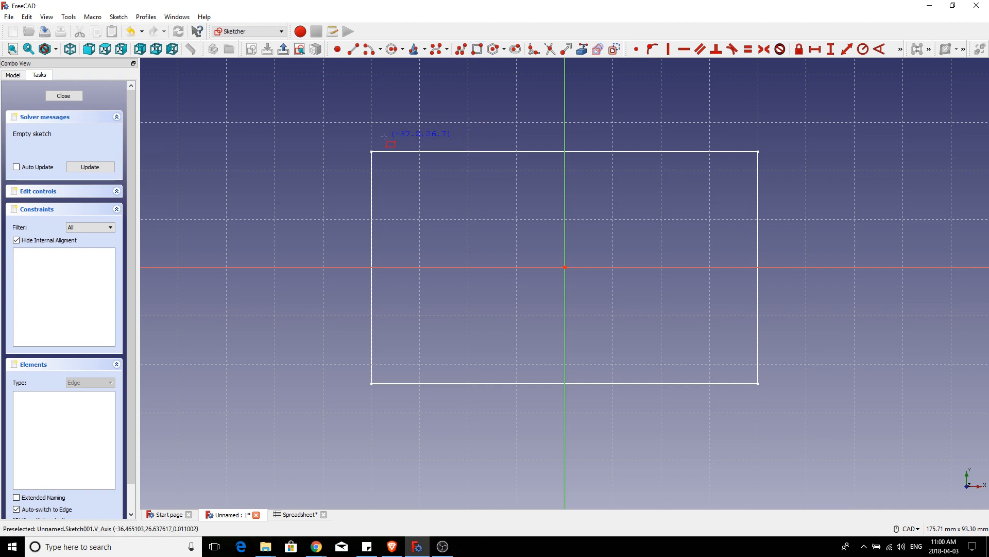
click(351, 131)
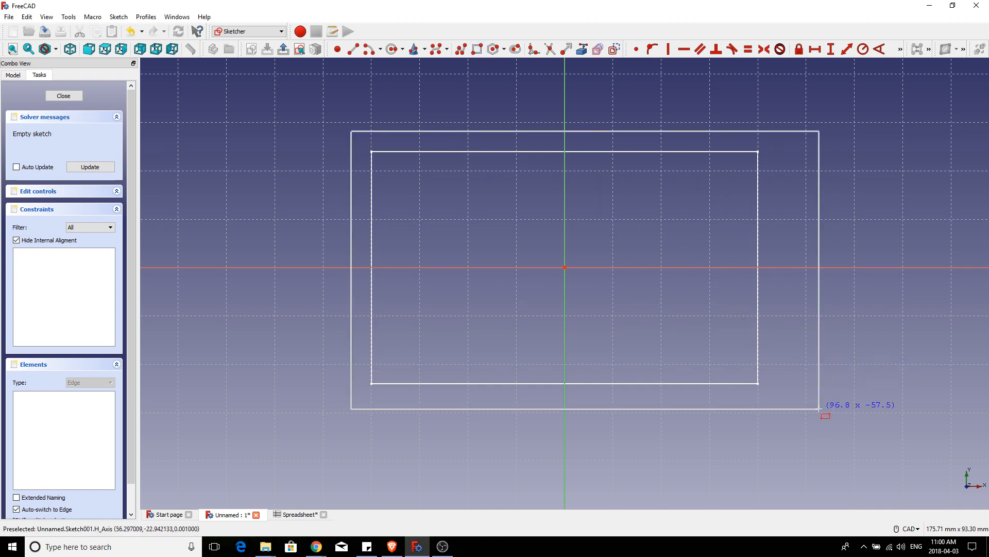
click(778, 405)
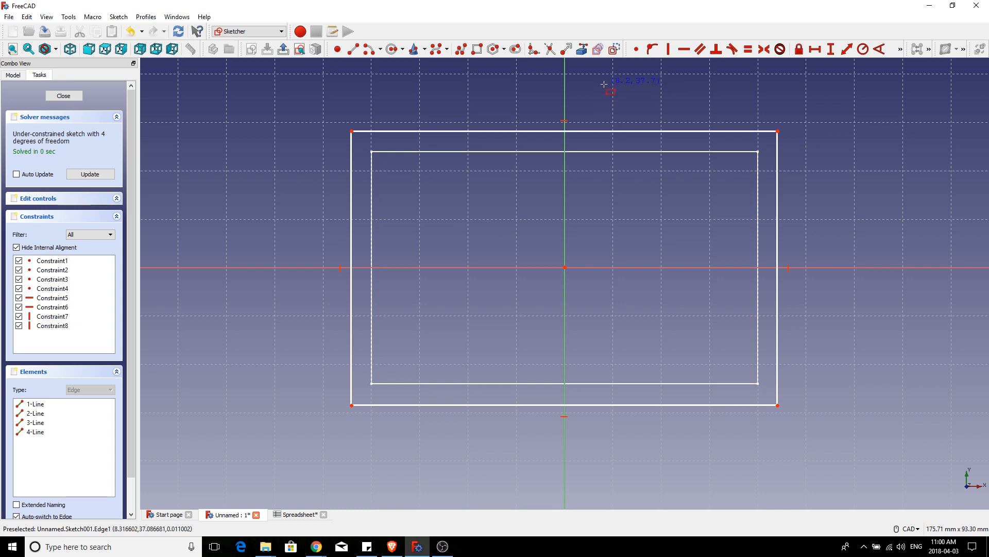
key(Escape)
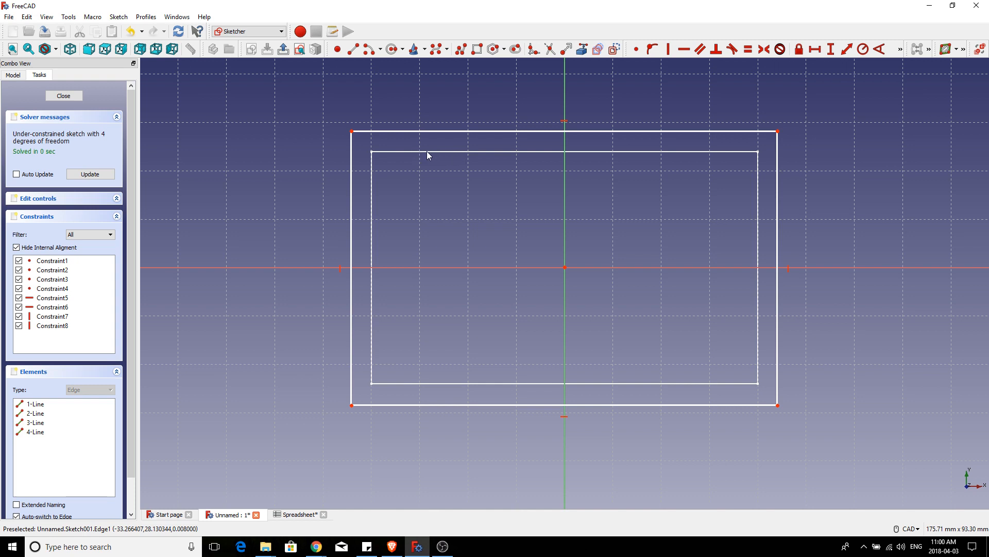
Step: Reference the card rectangle's upper edge as external geometry and add a vertical distance constraint between both rectangles' upper-left corners
click(583, 49)
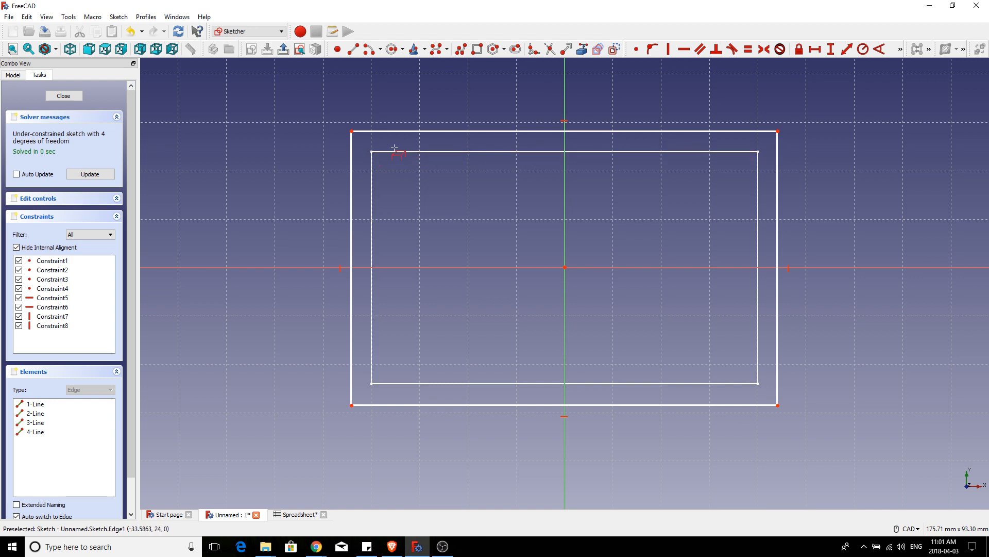
click(540, 152)
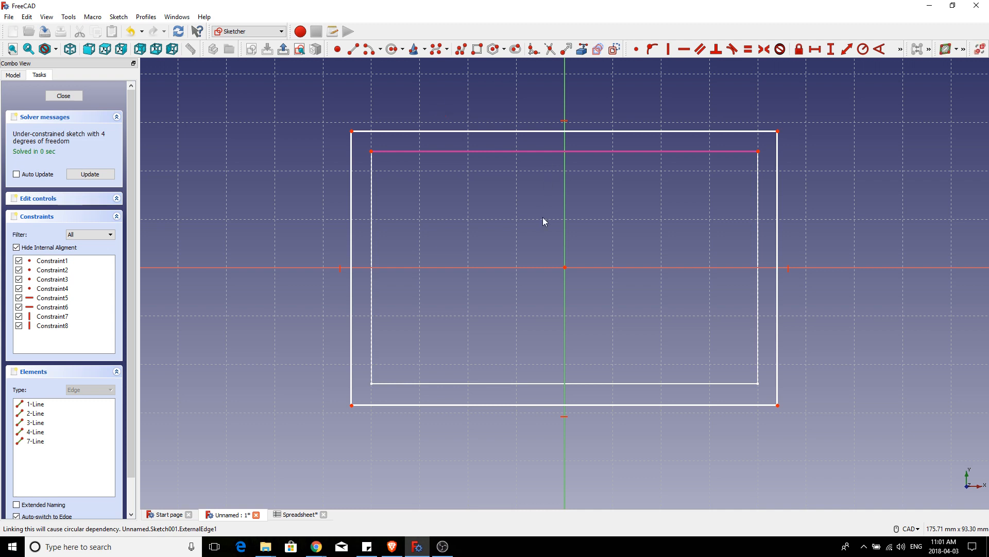
click(352, 132)
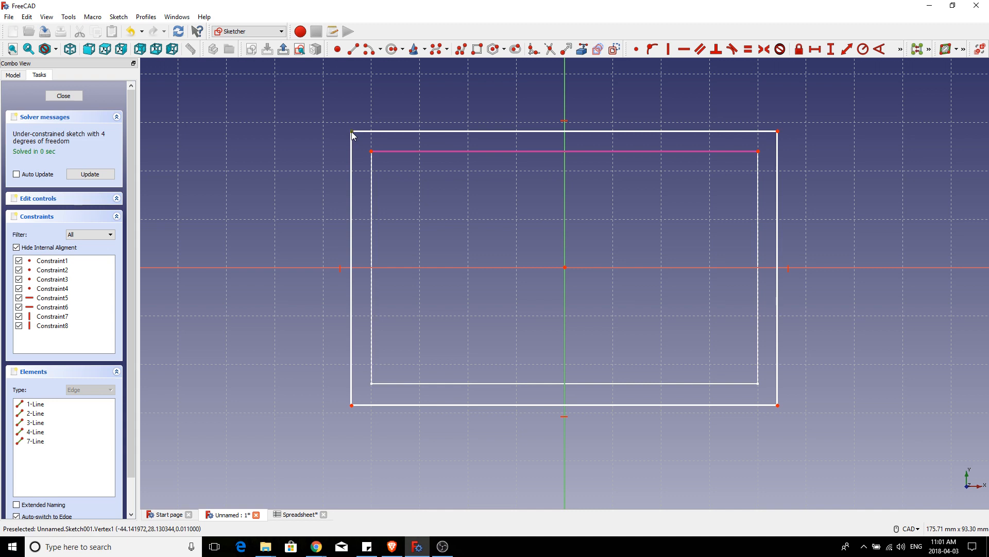
click(372, 152)
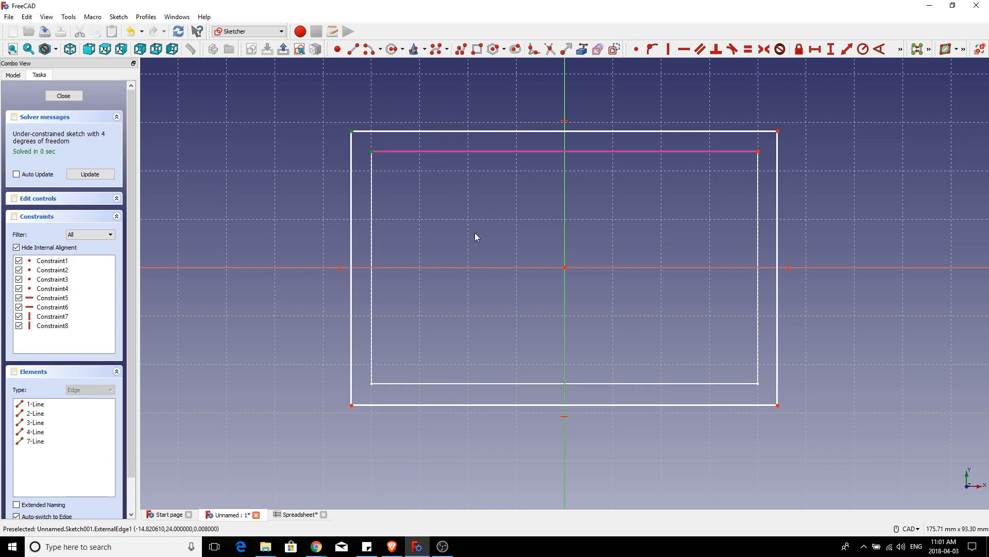
click(832, 50)
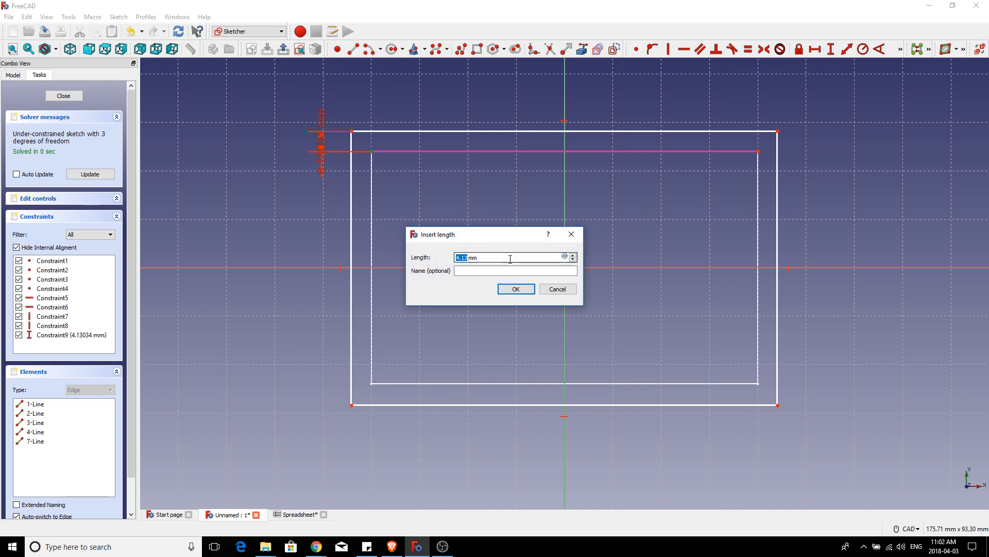
Step: Set the vertical distance to Spreadsheet.CardOffset + Spreadsheet.WallThickness and move its dimension label above the measured gap
click(565, 256)
click(565, 256)
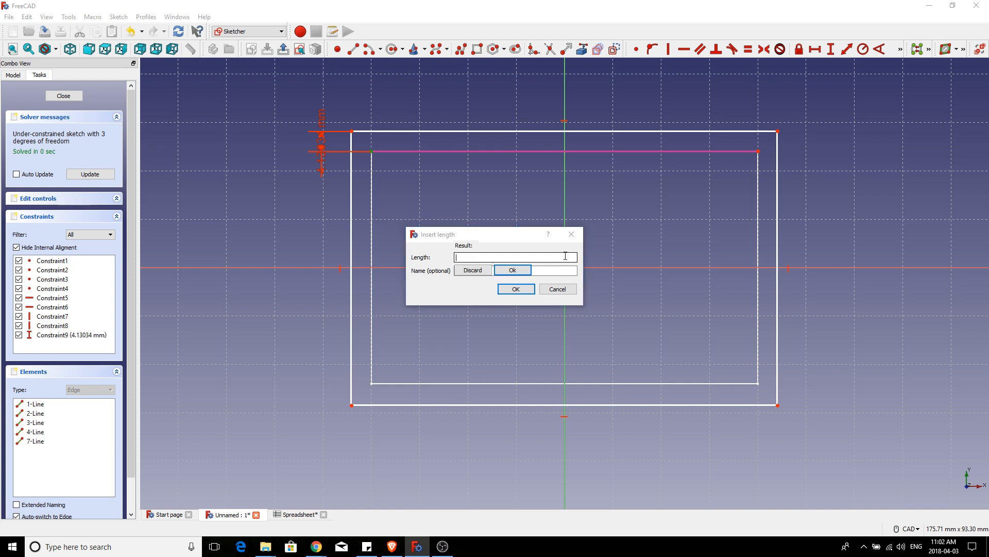
text(S)
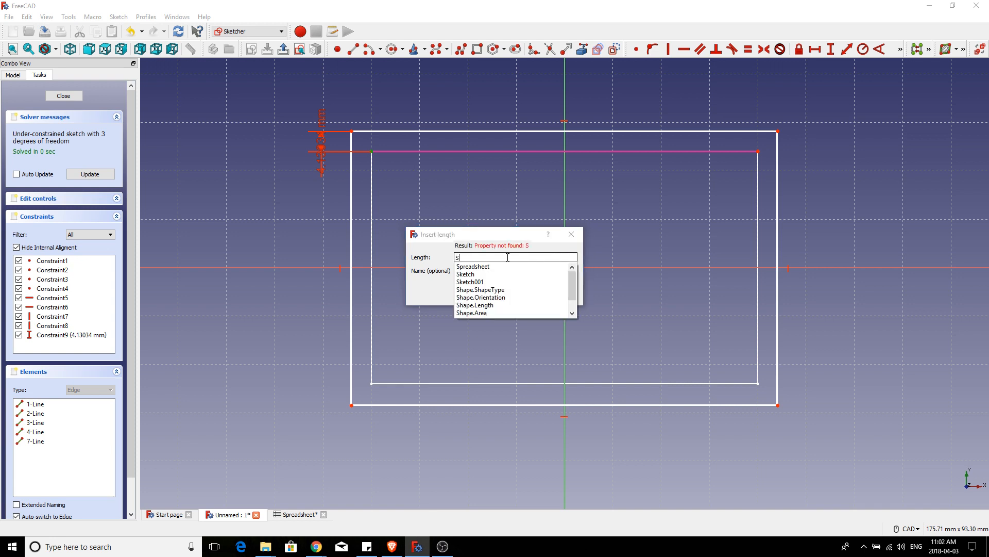
click(489, 267)
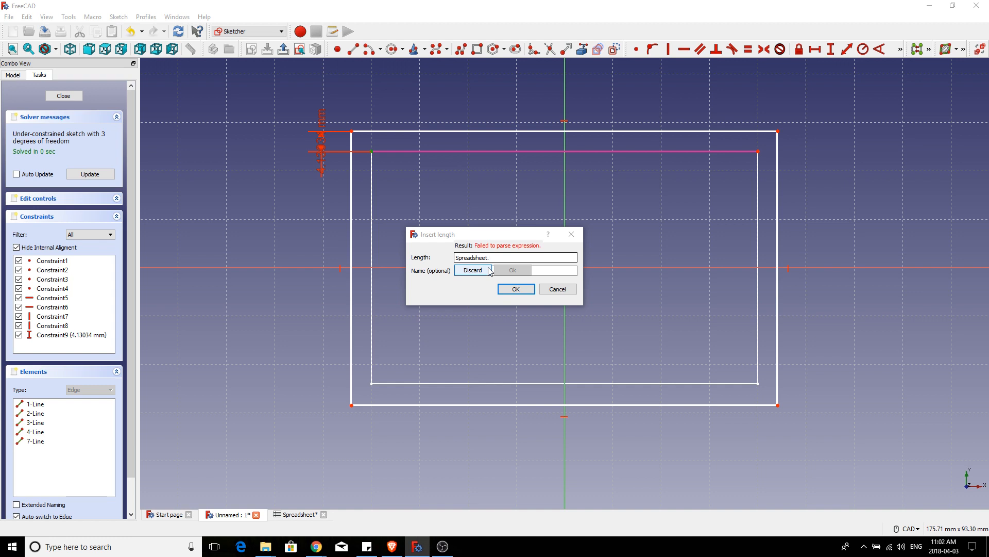
text(car)
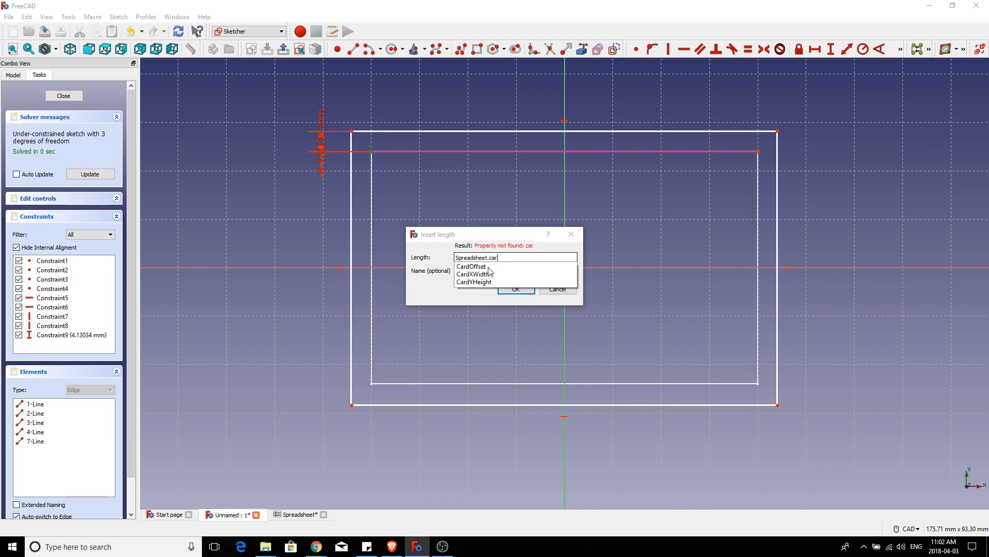
click(471, 266)
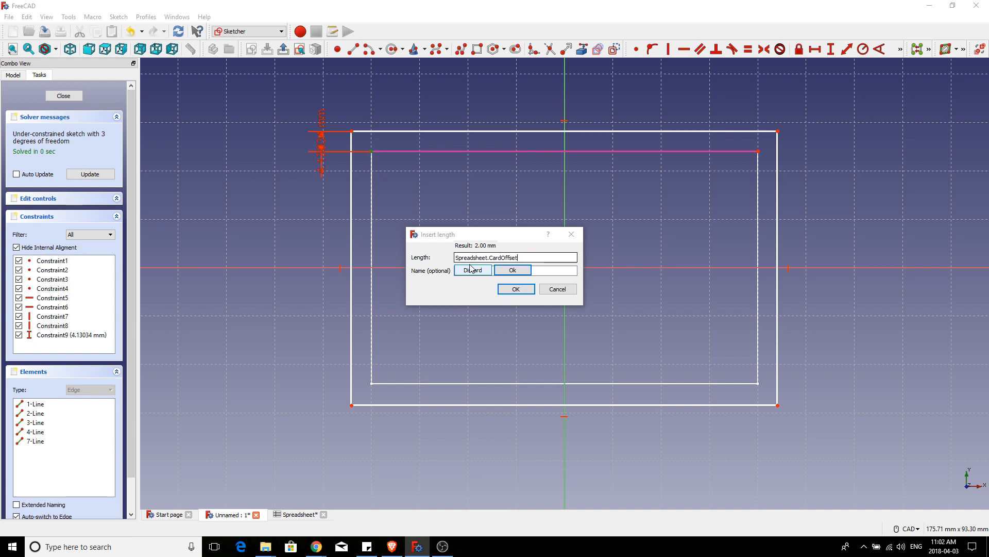
text(+)
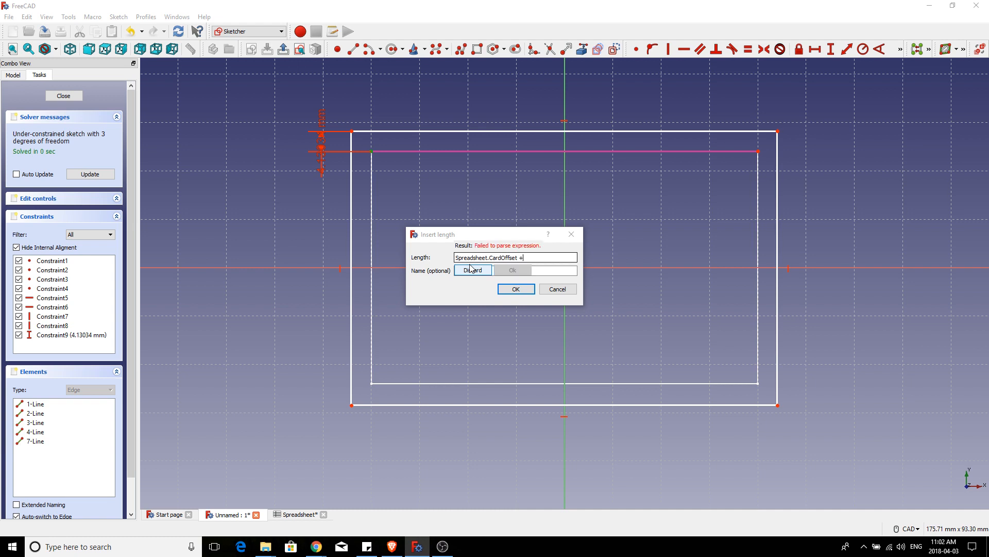
text( sp)
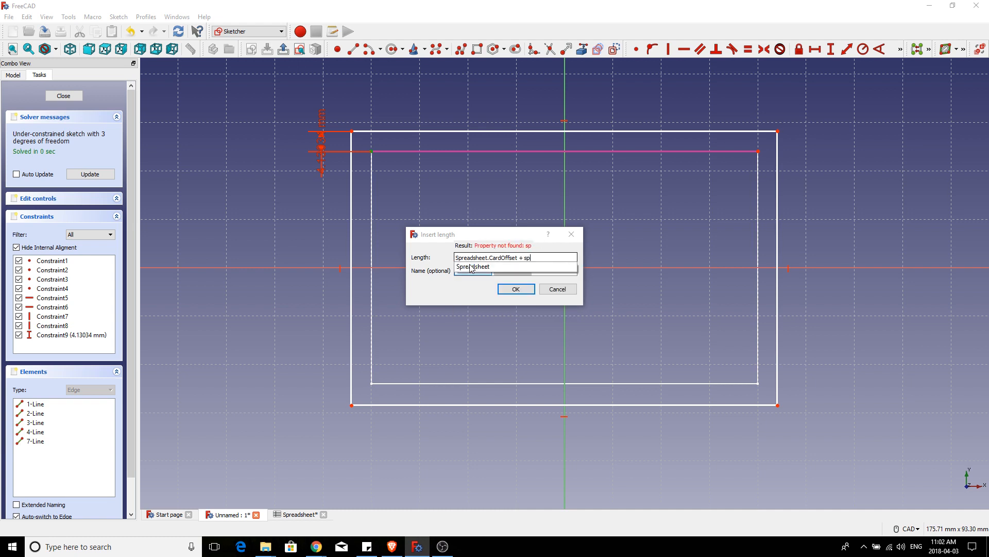
key(BackSpace)
key(BackSpace)
text(S)
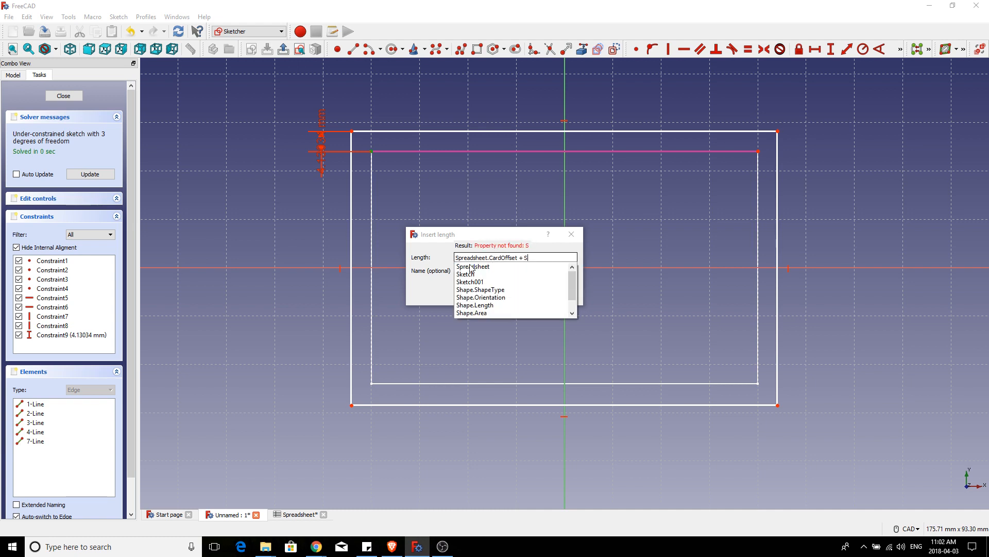
click(471, 267)
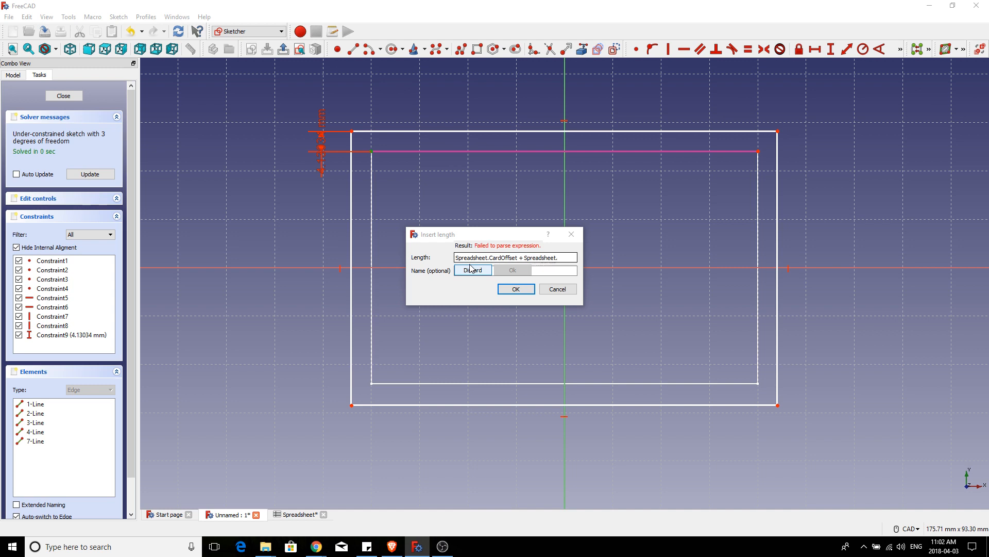
text(wa)
click(471, 267)
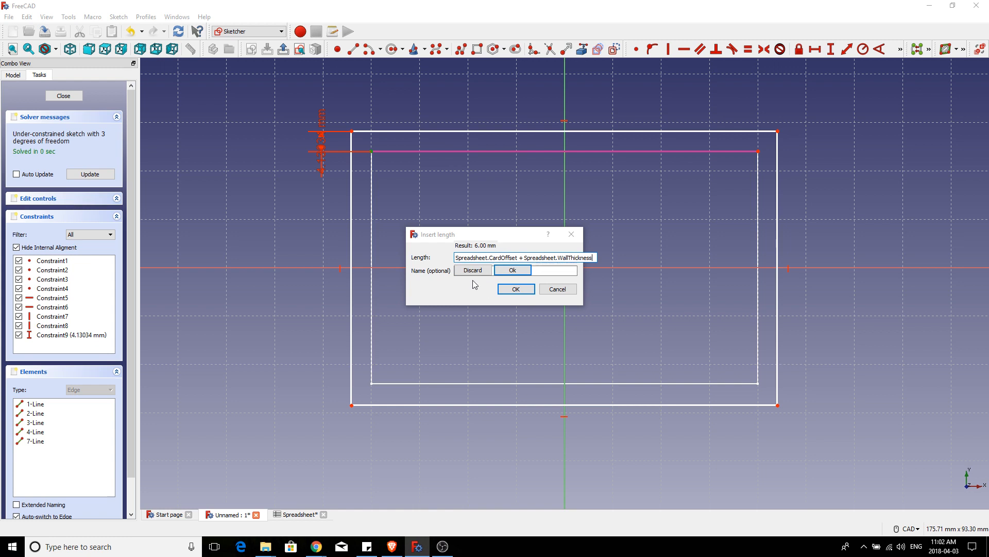
click(513, 270)
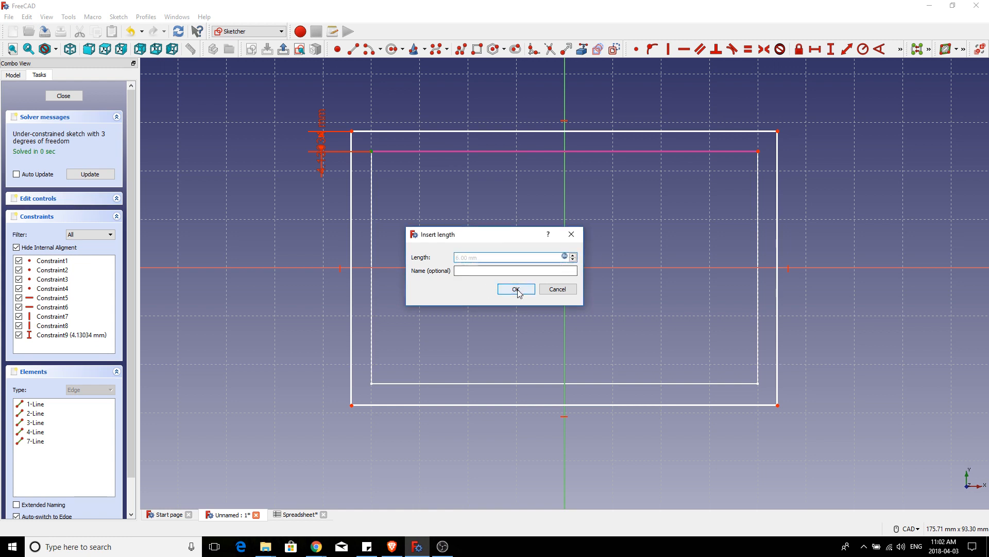
click(517, 290)
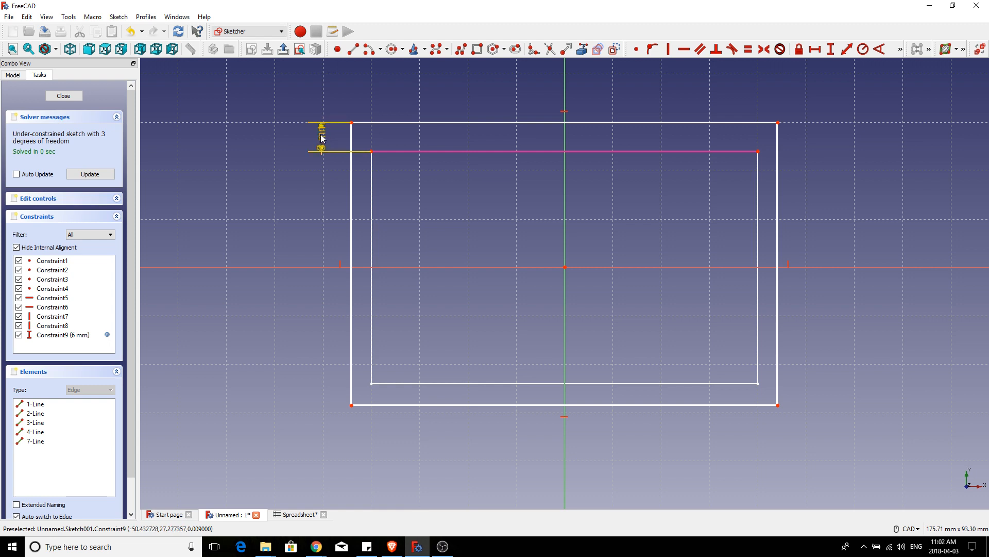
drag(322, 138, 313, 95)
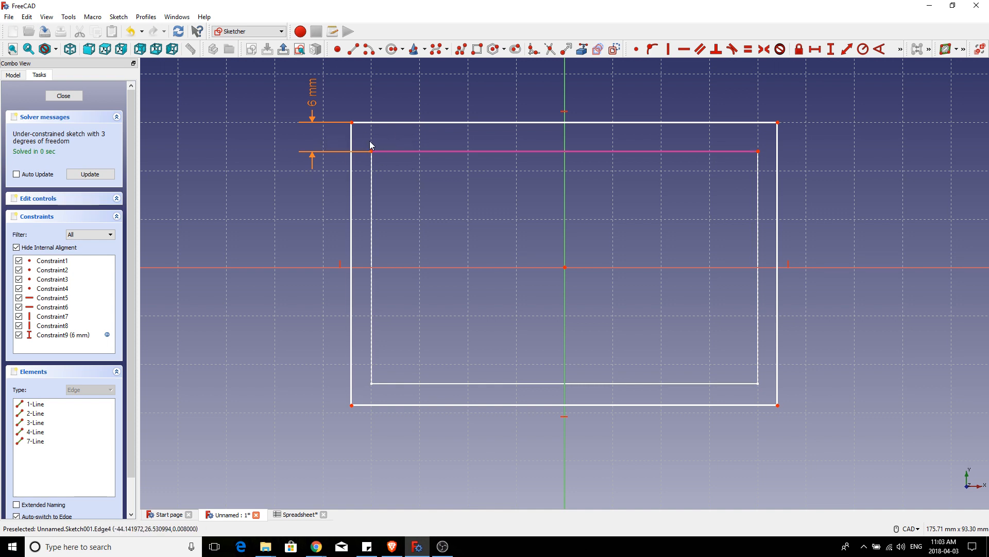
Step: Constrain the horizontal distance between both rectangles' upper-left corners to Spreadsheet.CardOffset + Spreadsheet.WallThickness and move its dimension label above the rectangles
click(352, 123)
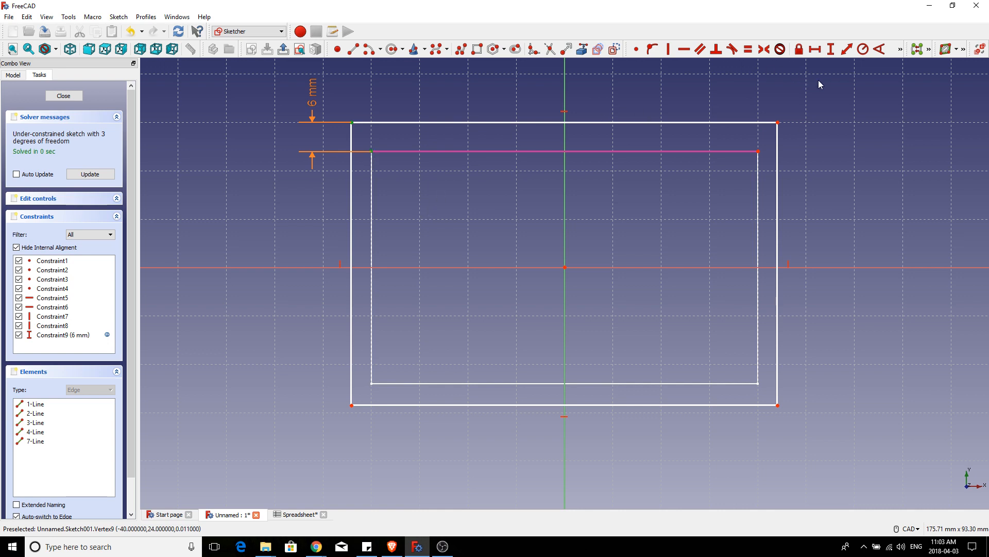
click(816, 50)
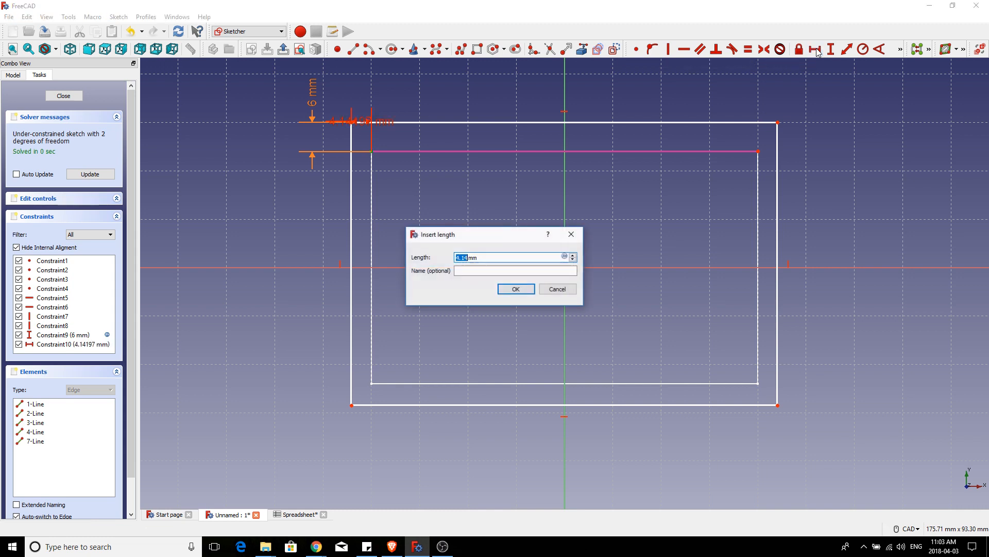
click(565, 256)
text(sp)
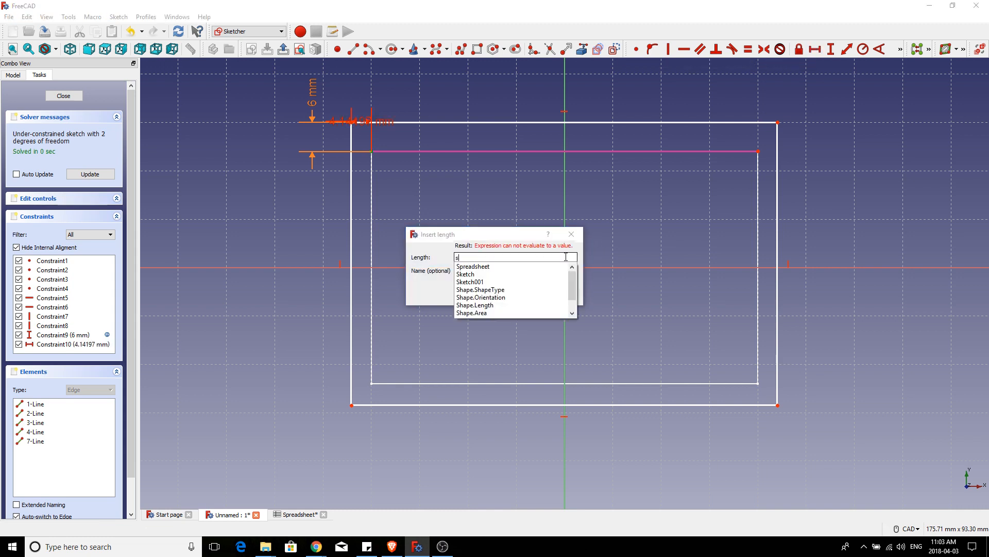
click(538, 268)
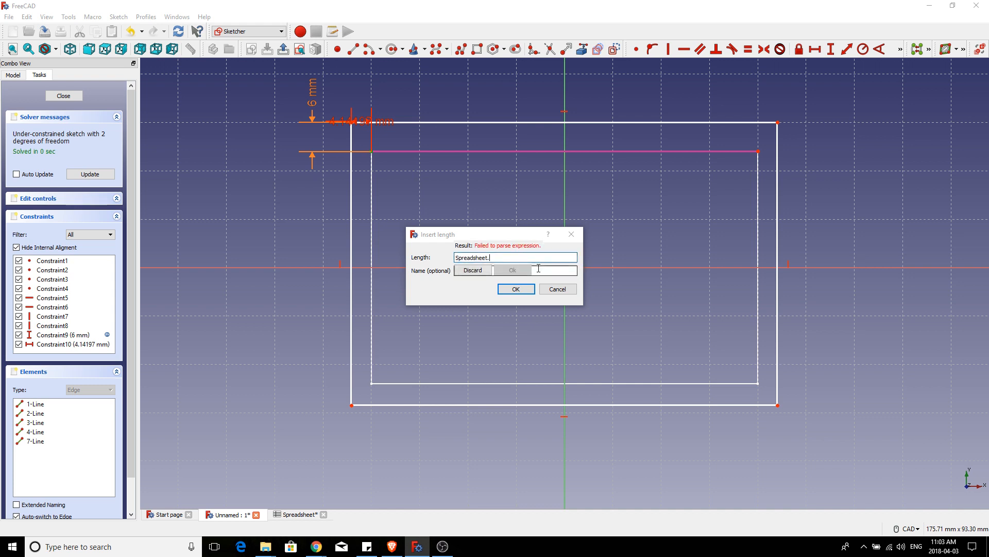
text(.car)
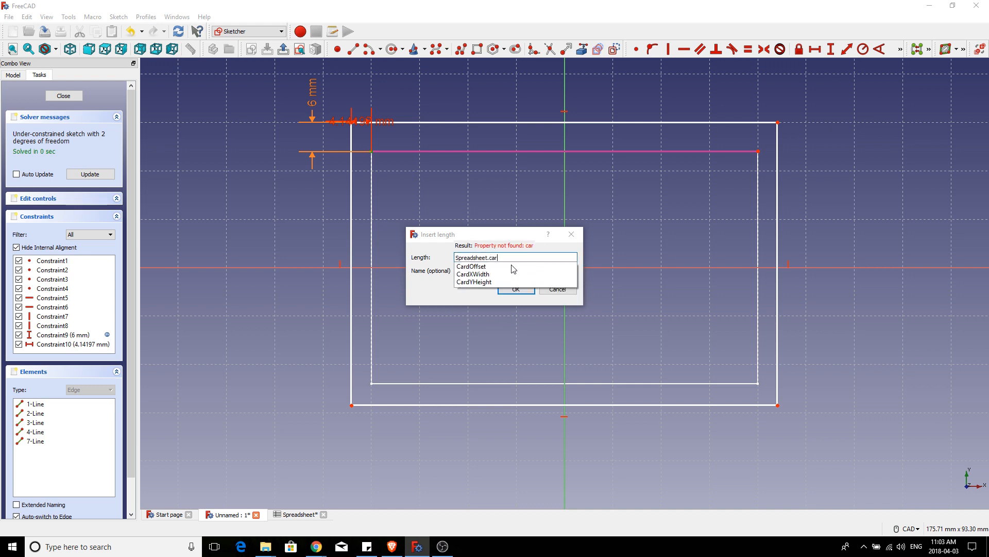
click(513, 266)
text(+ )
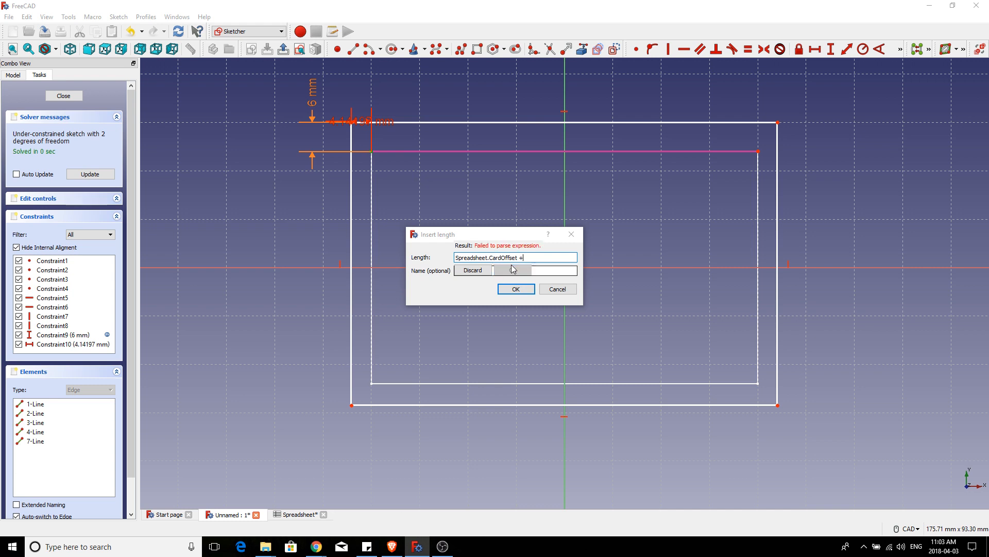
text(sp)
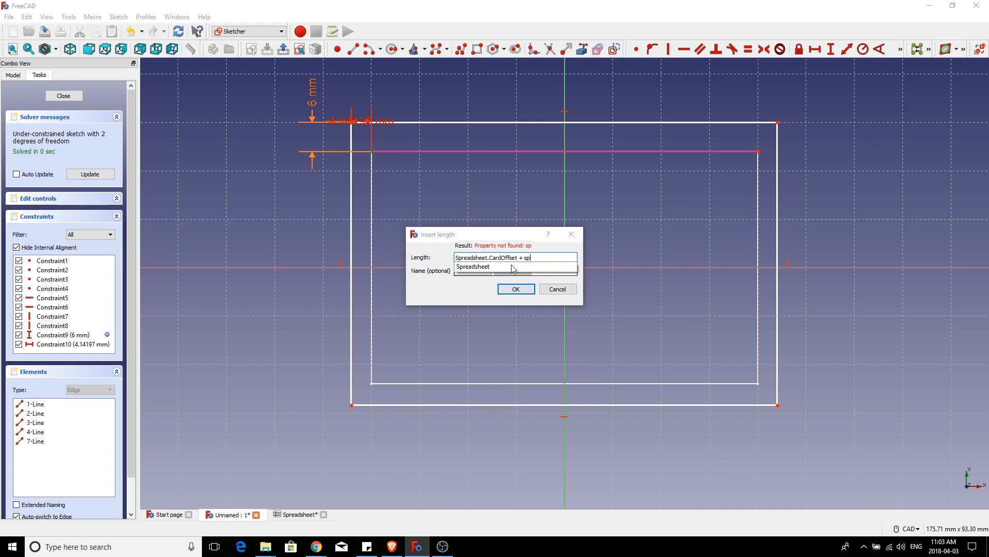
text(re)
click(513, 267)
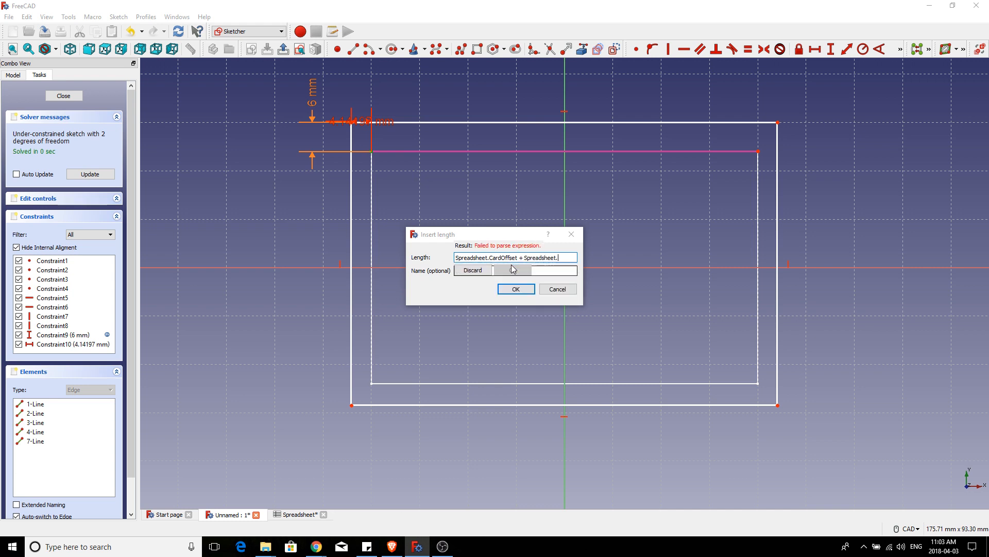
text(wal)
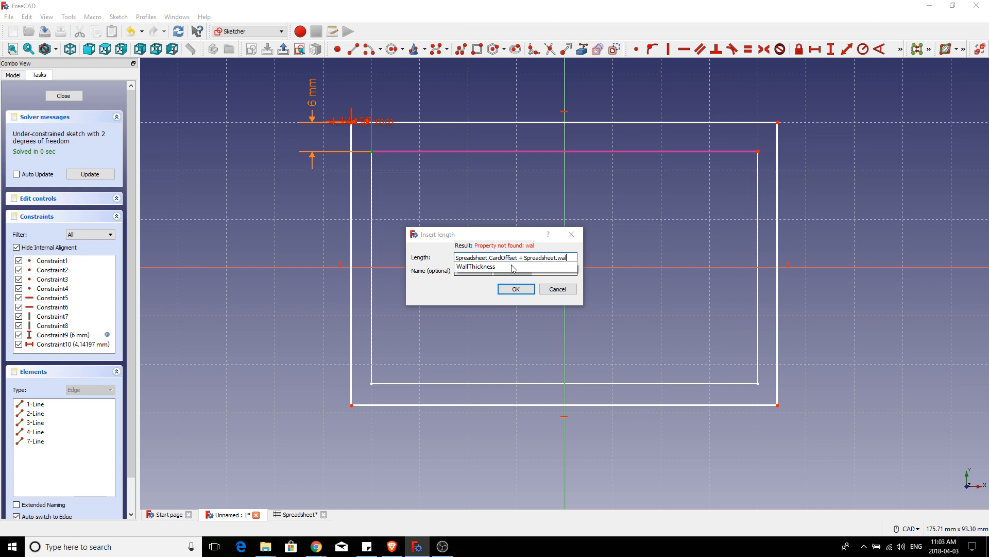
click(482, 267)
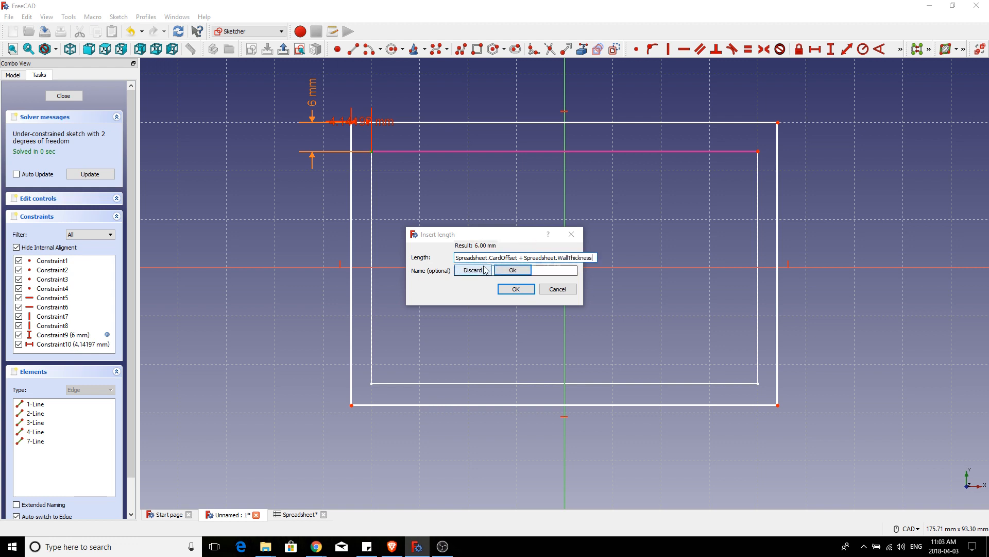
click(513, 270)
click(517, 290)
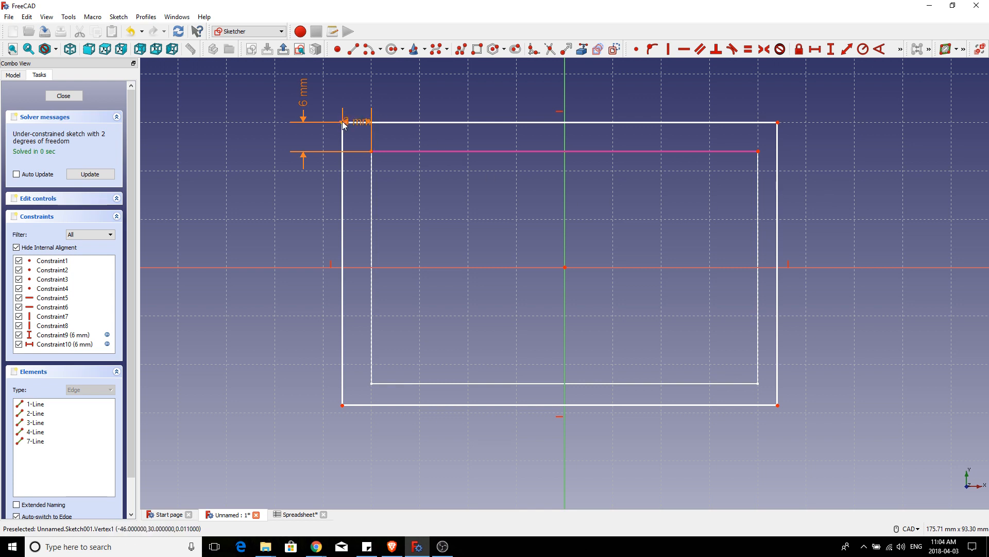
mouse_move(346, 125)
mouse_down()
mouse_move(360, 99)
mouse_move(412, 98)
mouse_up()
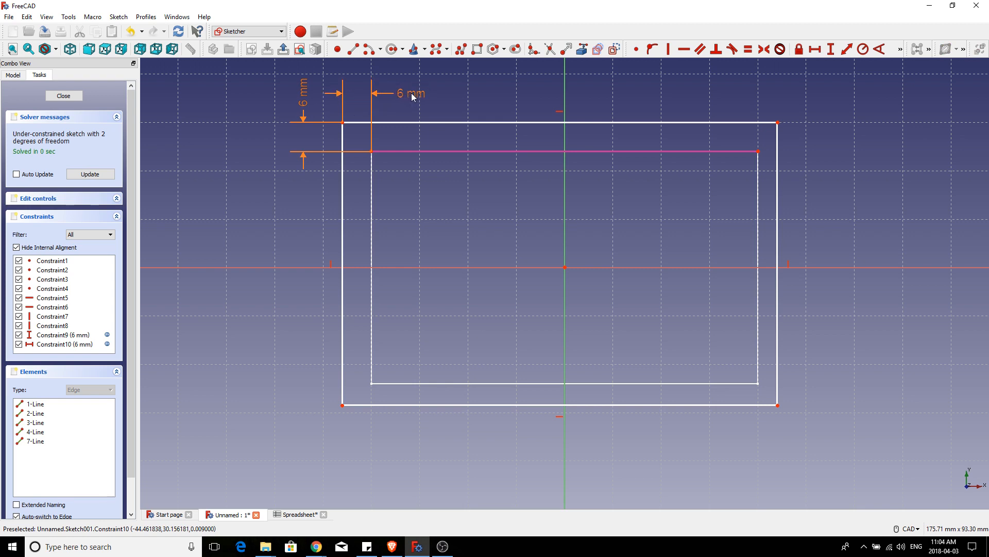
Step: Make the outer rectangle's two left corners symmetric about the horizontal axis
click(342, 122)
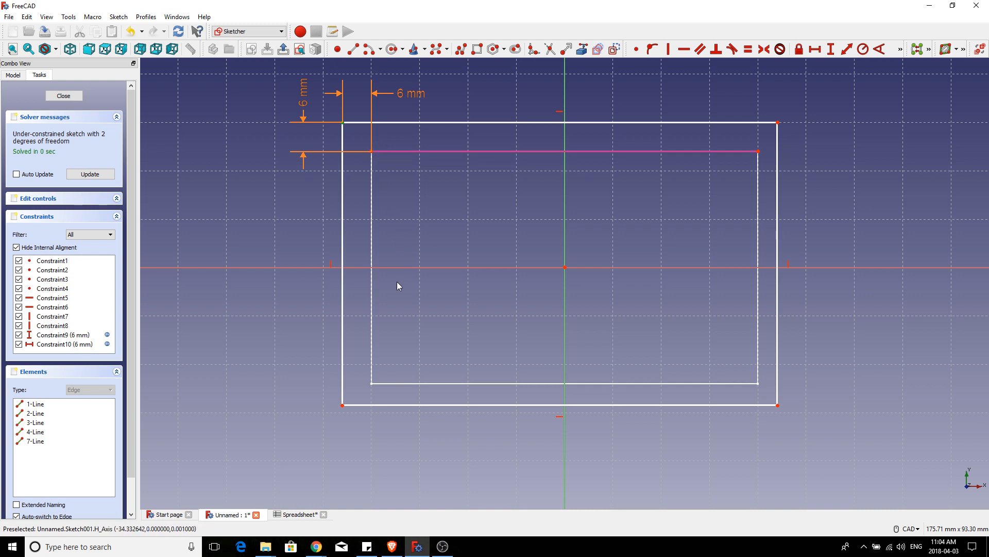
click(342, 405)
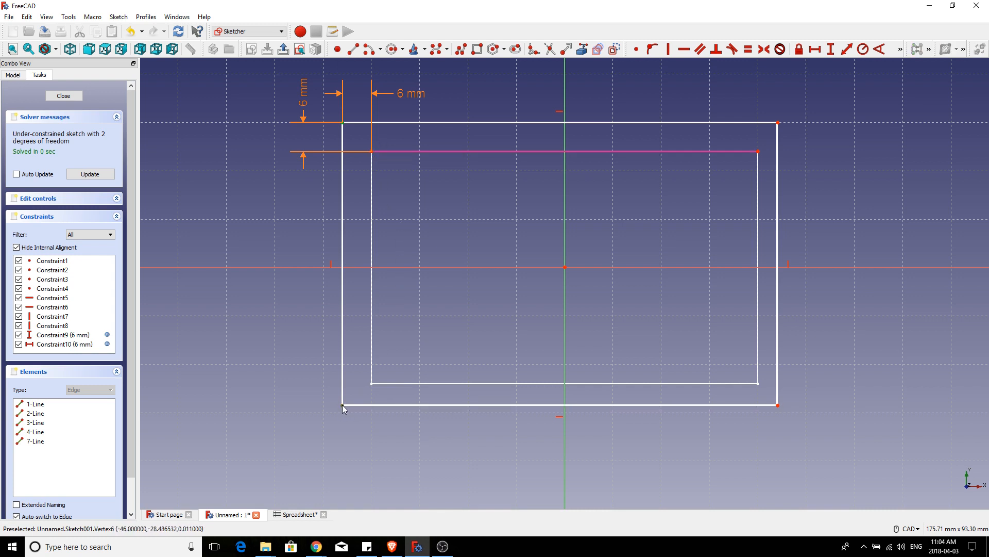
click(424, 268)
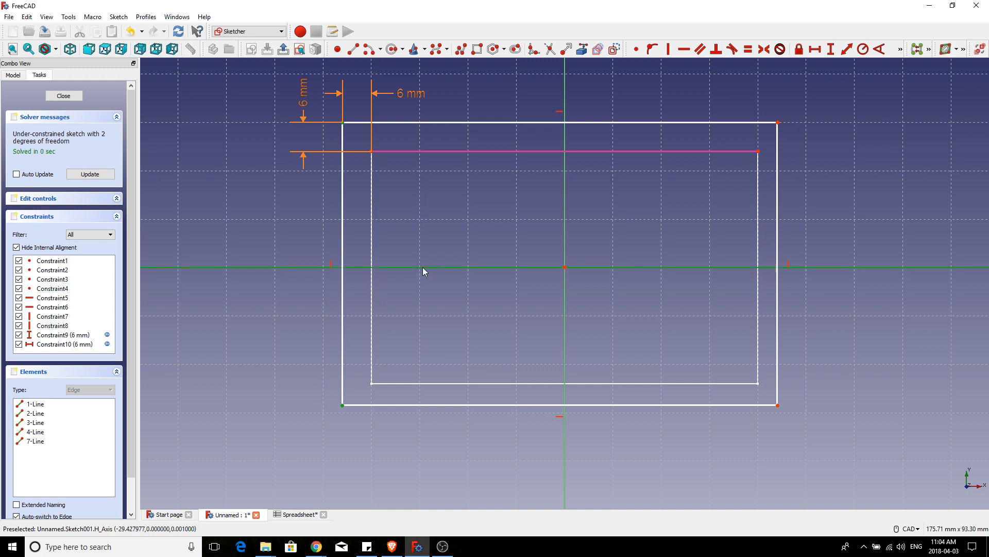
click(765, 50)
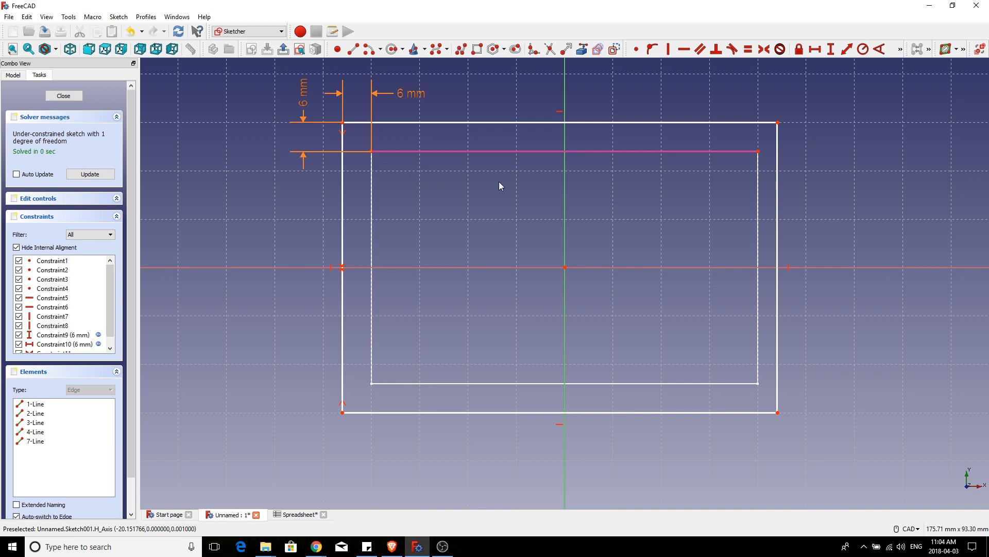
Step: Make the outer rectangle's two upper corners symmetric about the vertical axis
click(343, 123)
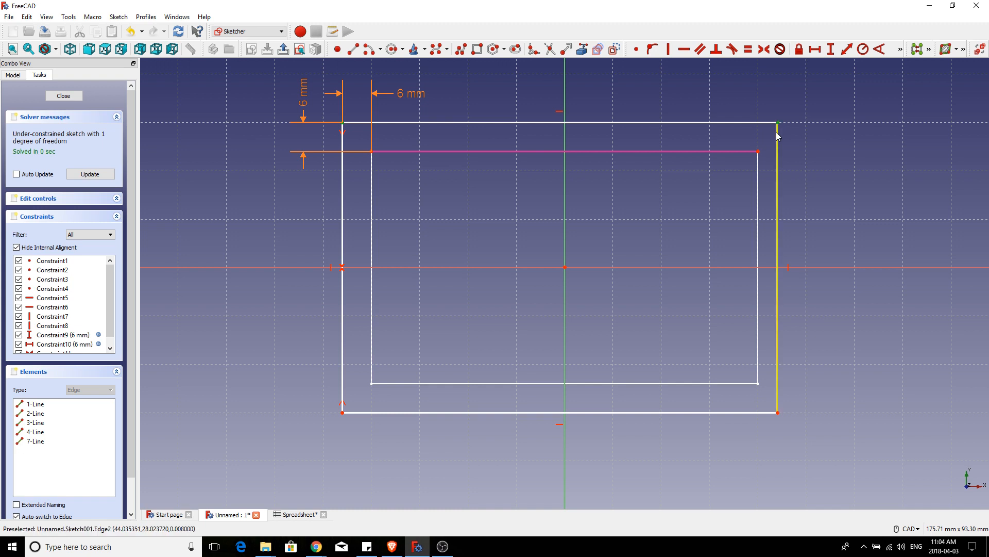
click(565, 227)
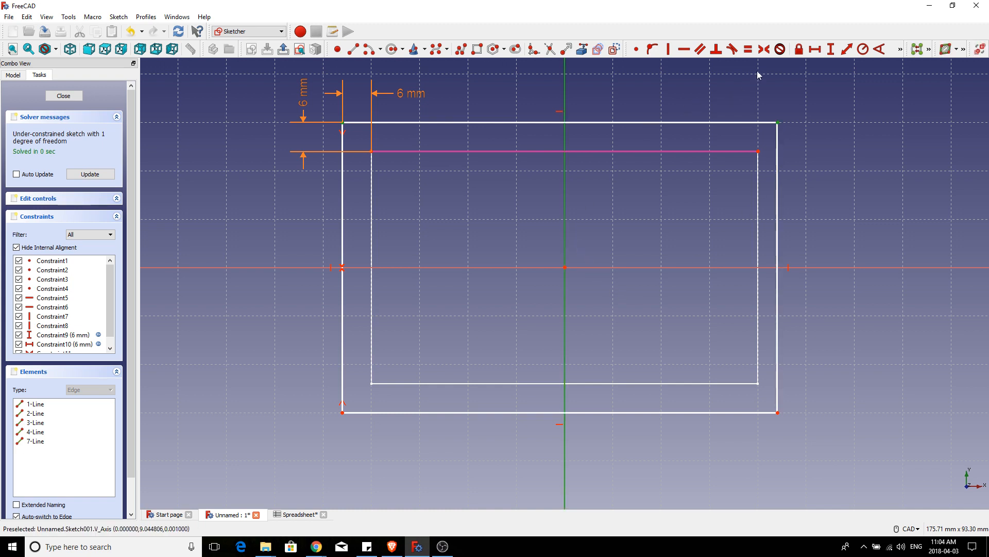
click(764, 49)
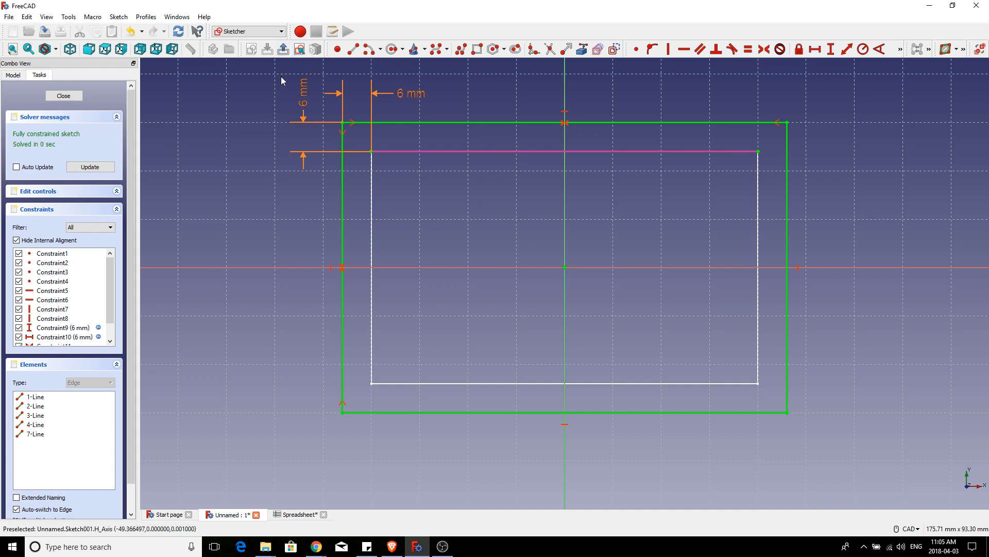
Step: Leave the outer rectangle sketch and pad it with a length of 10 mm
click(283, 51)
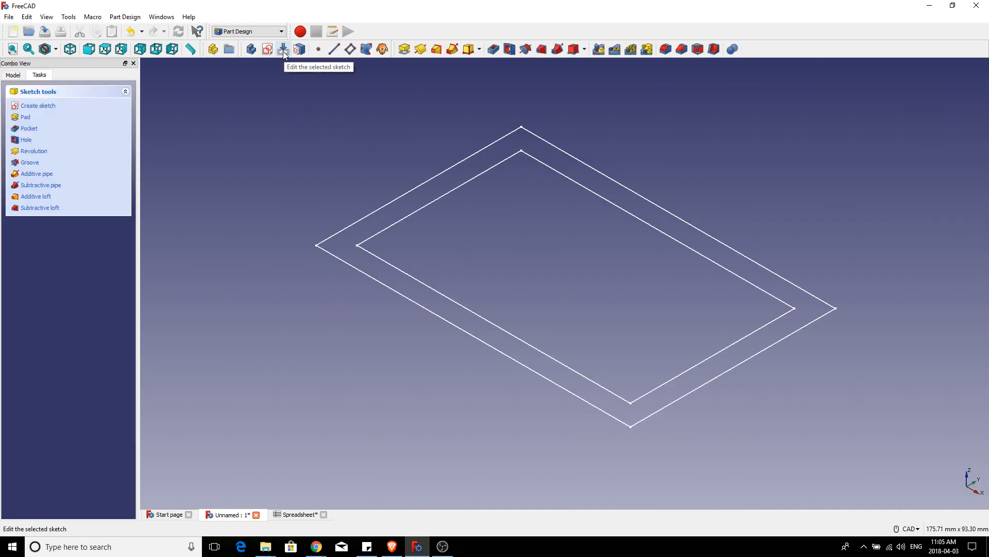
click(13, 76)
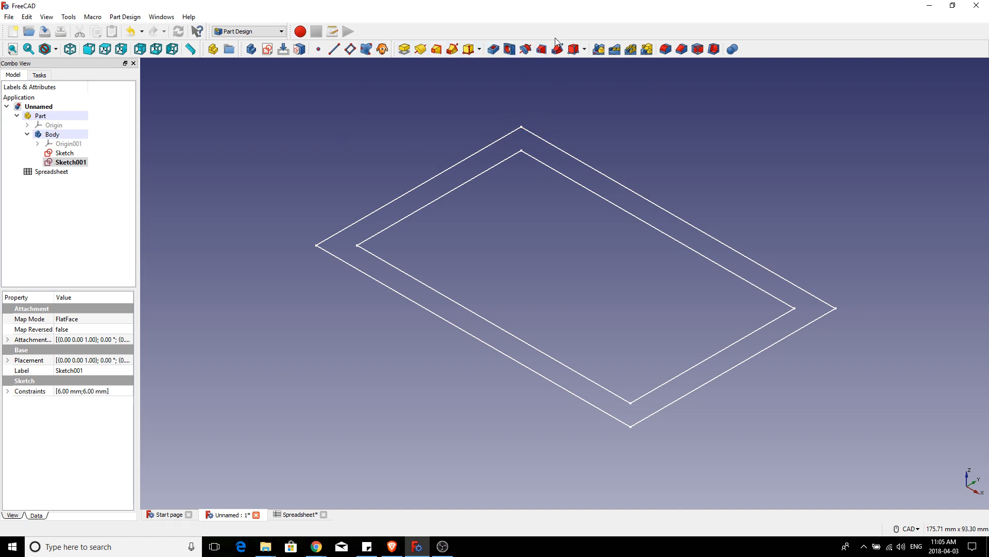
click(405, 50)
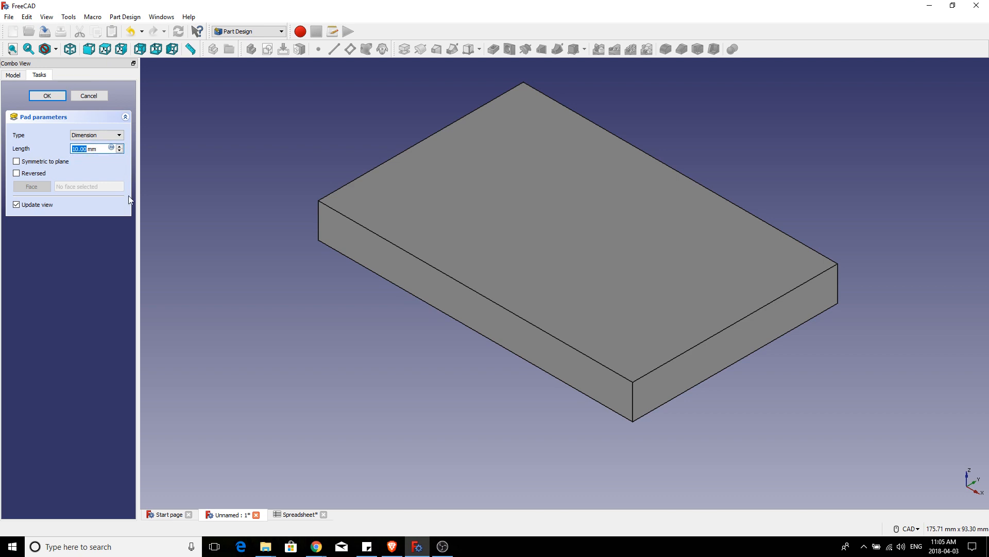
key(Return)
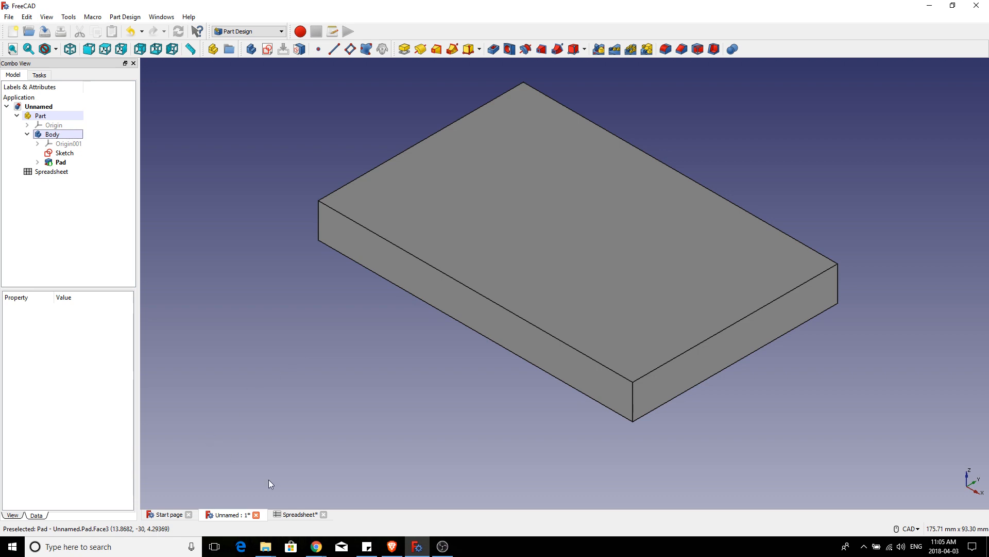
Step: Set CardXWidth in the spreadsheet to 50 mm and check the pad in the 3D view
click(300, 514)
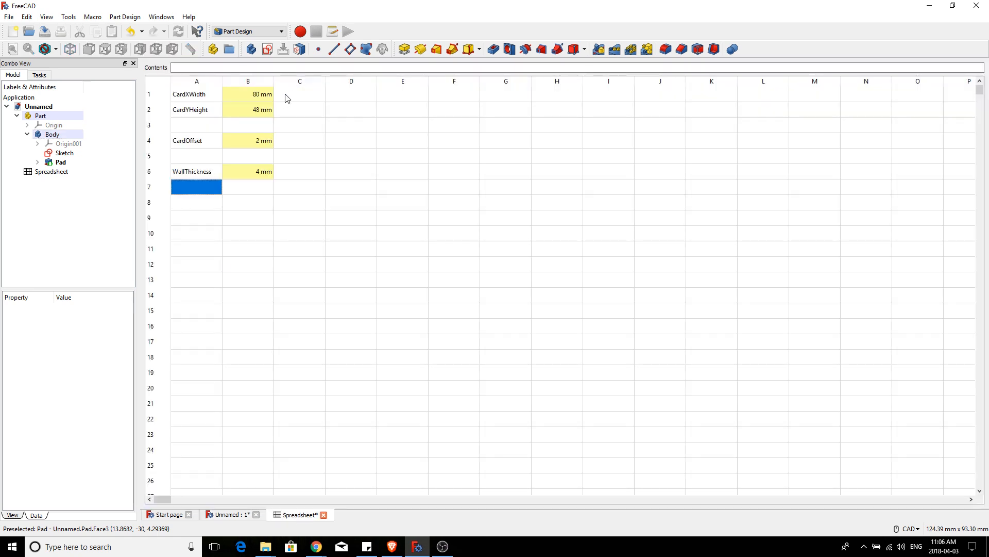
click(258, 97)
double_click(257, 94)
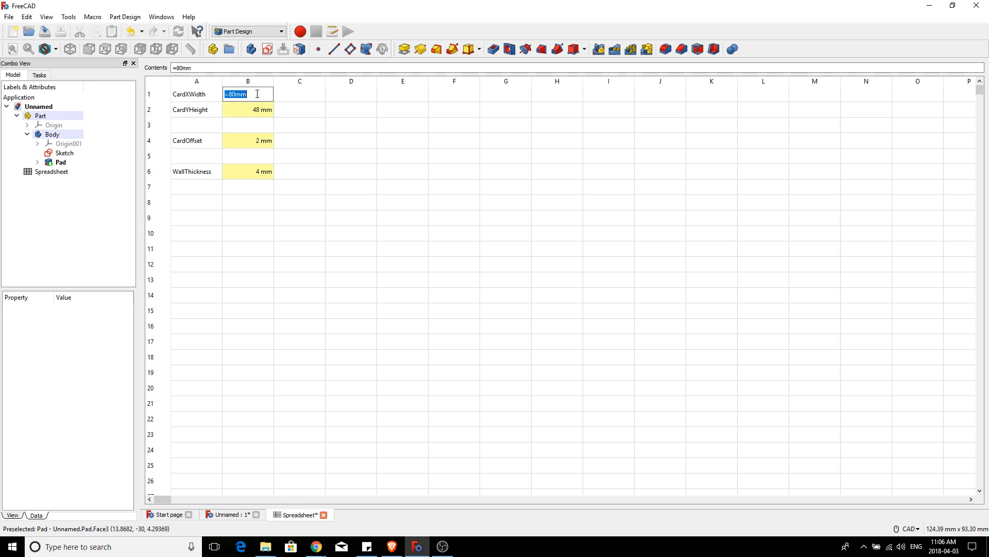
click(233, 95)
key(BackSpace)
text(5)
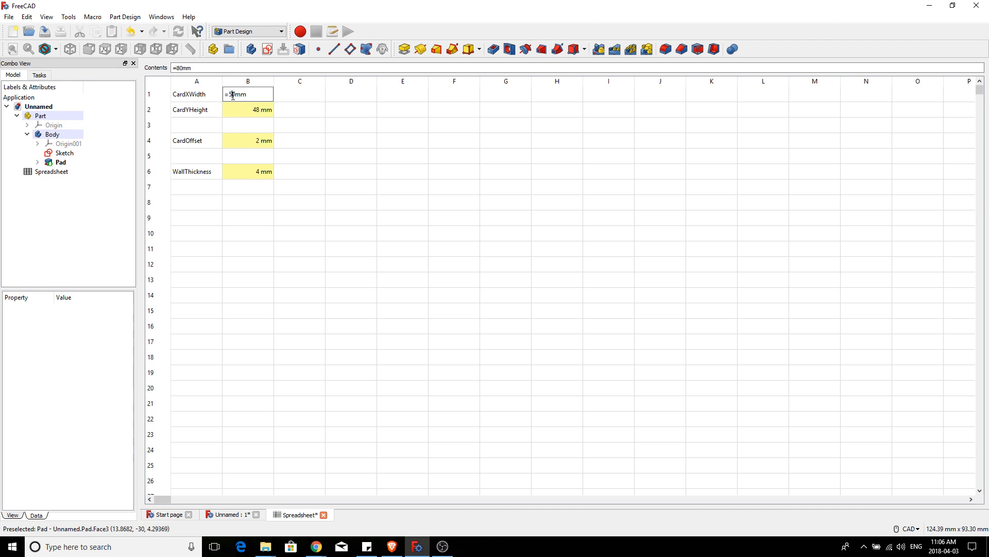
key(Return)
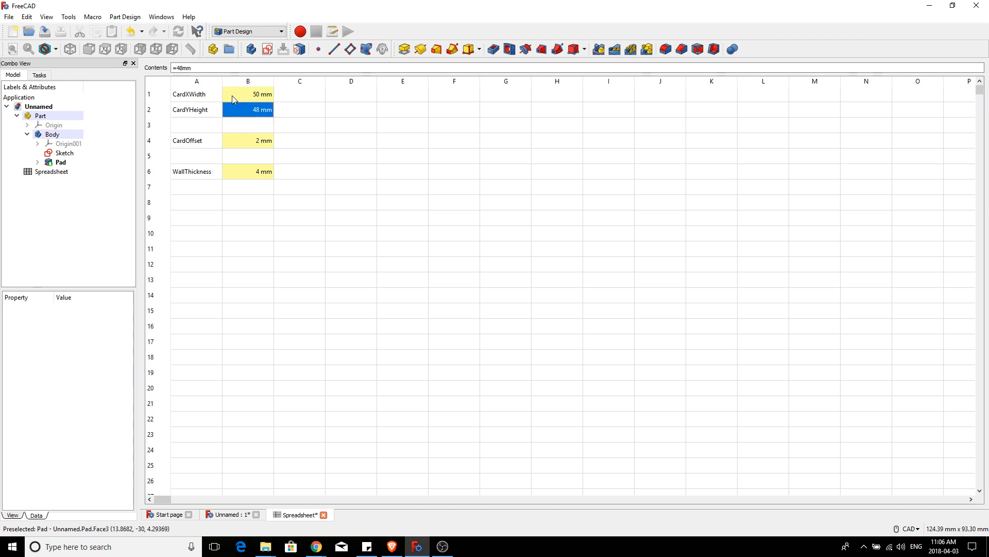
click(236, 519)
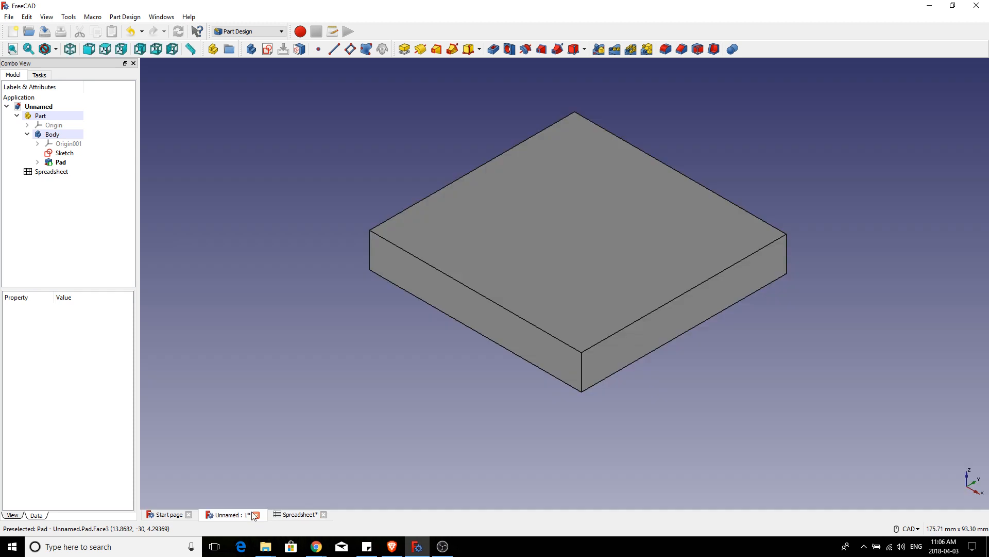
Step: Restore CardXWidth in the spreadsheet to 80 mm and return to the 3D view of the pad
click(298, 514)
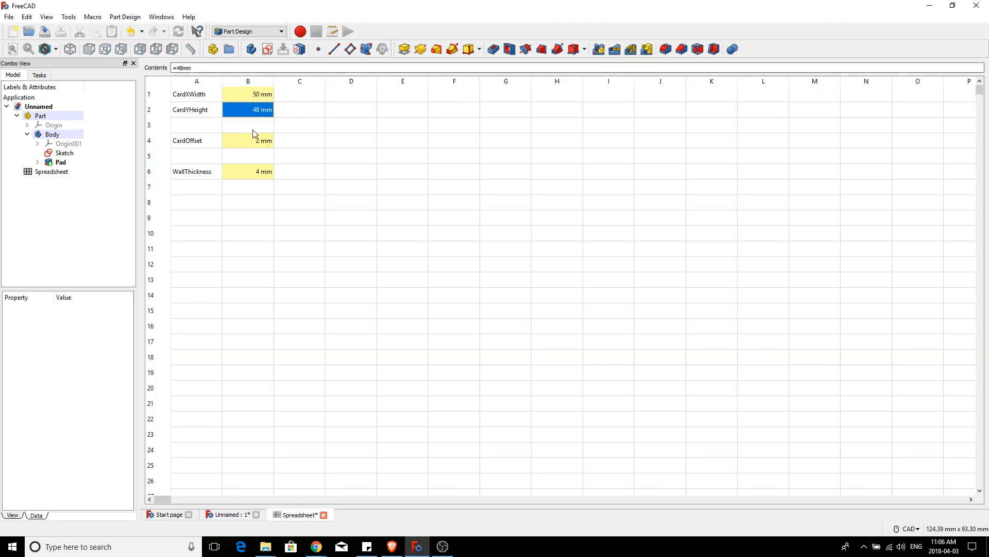
click(257, 95)
double_click(257, 96)
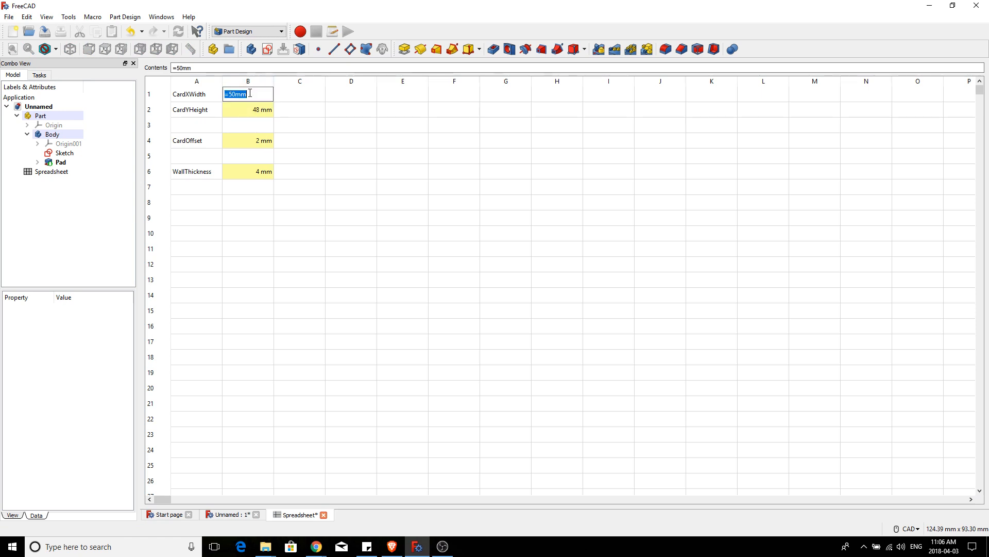
click(233, 96)
key(BackSpace)
text(8)
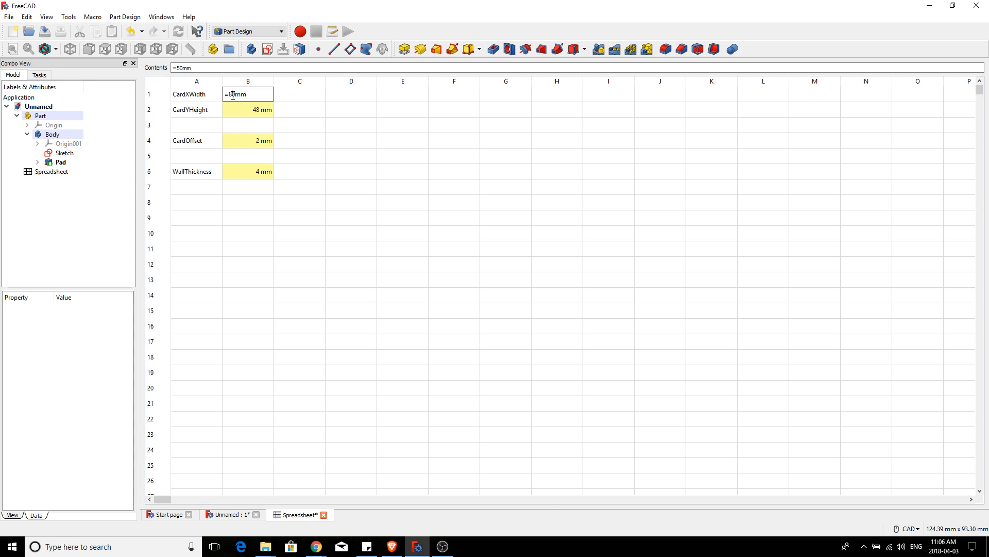
key(Return)
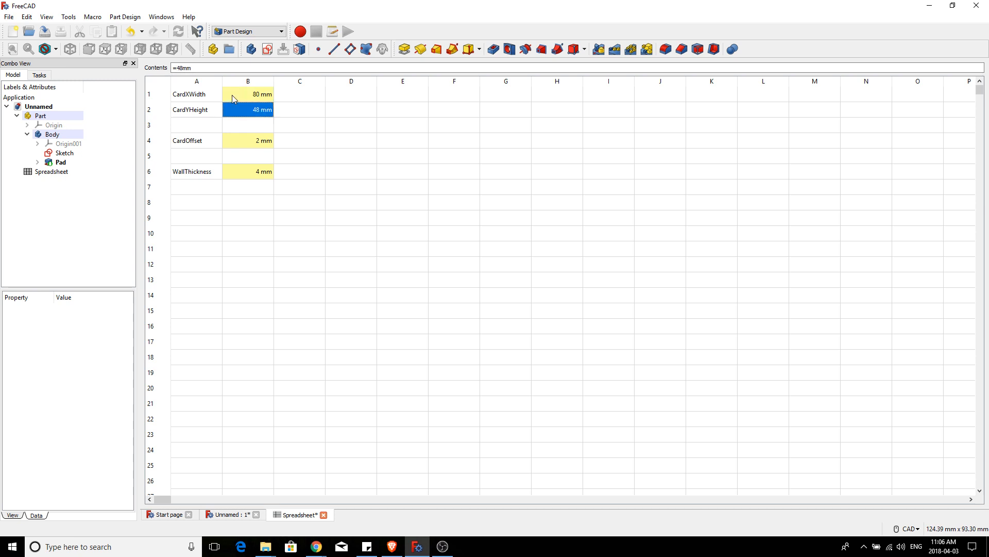
click(238, 516)
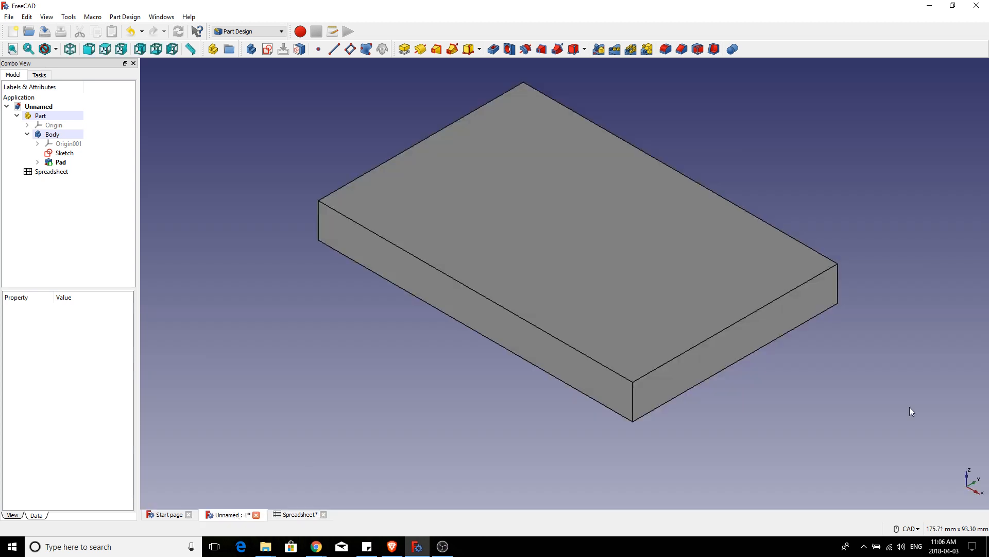
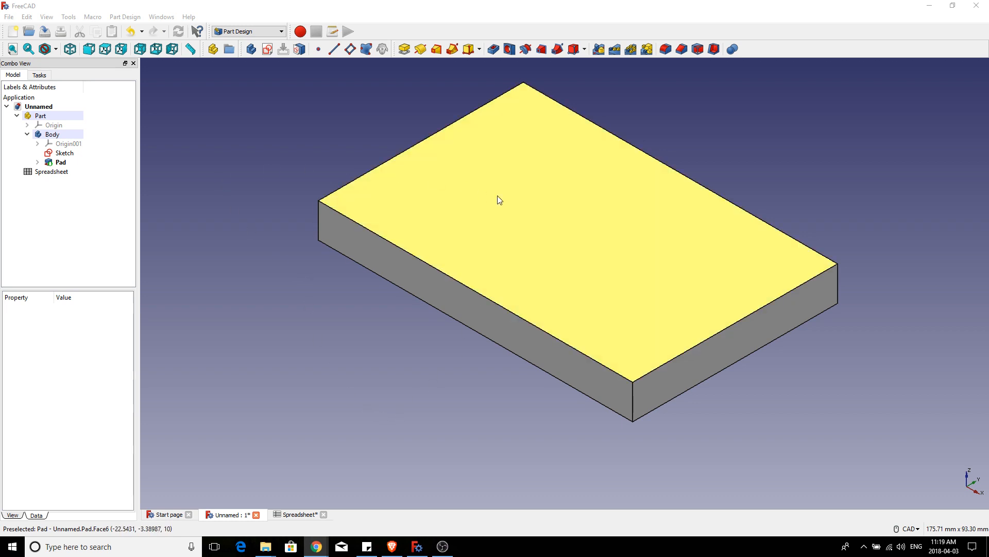
Step: Create a sketch on the pad's top face and draw a rectangle slightly larger than the pad around it
click(526, 221)
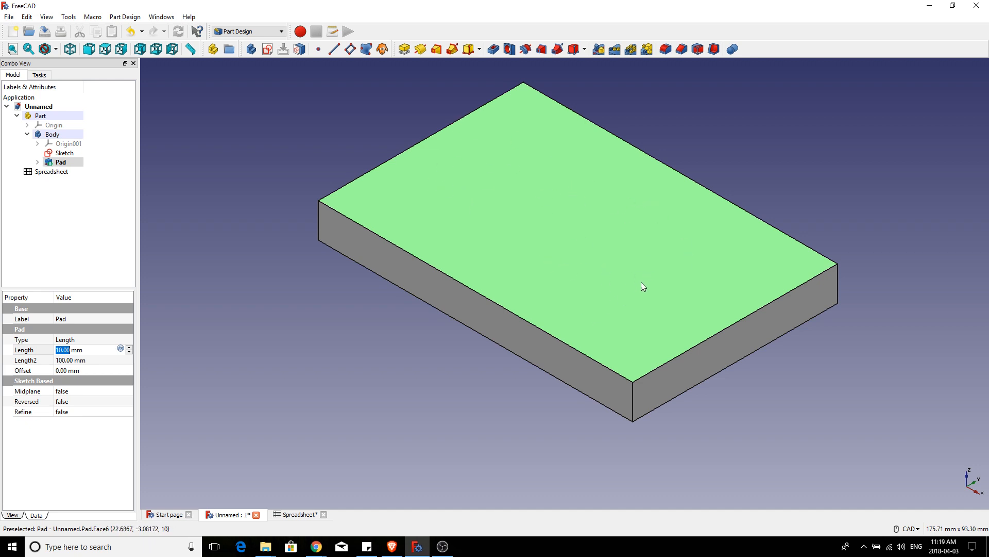
click(266, 50)
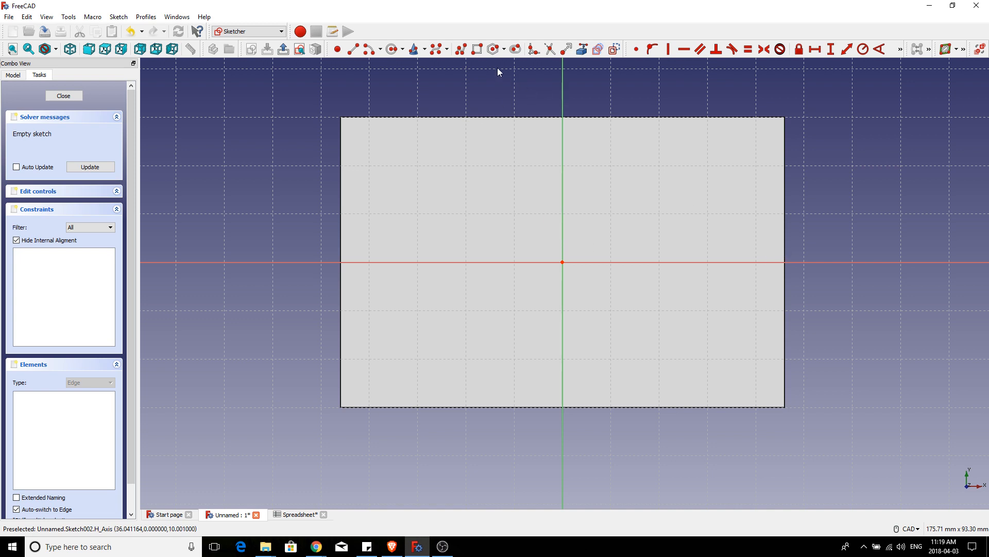
click(477, 49)
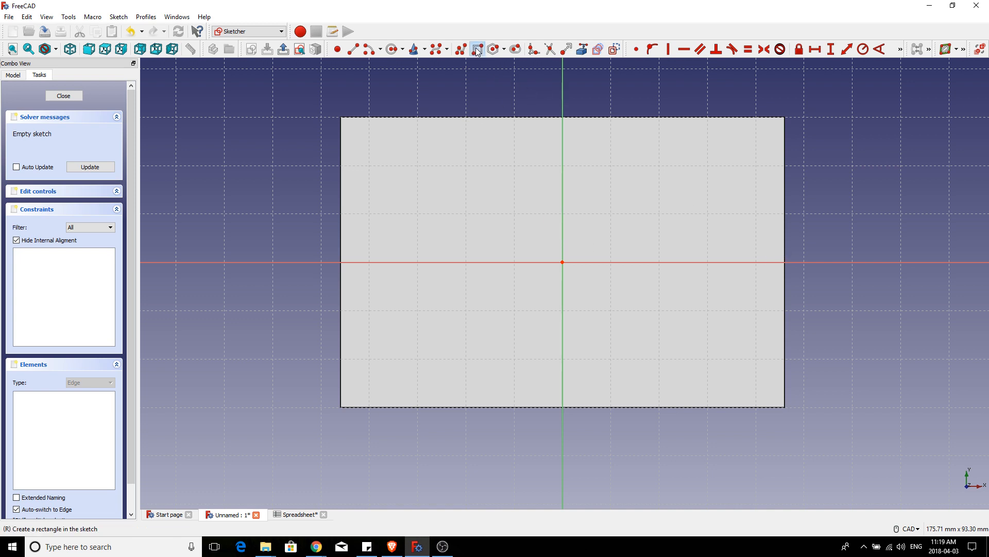
click(327, 104)
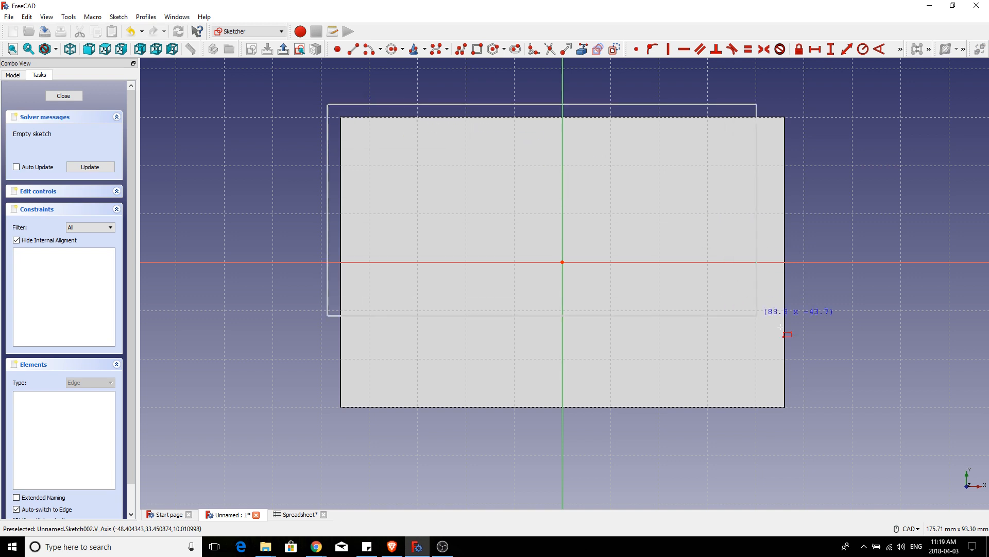
click(807, 419)
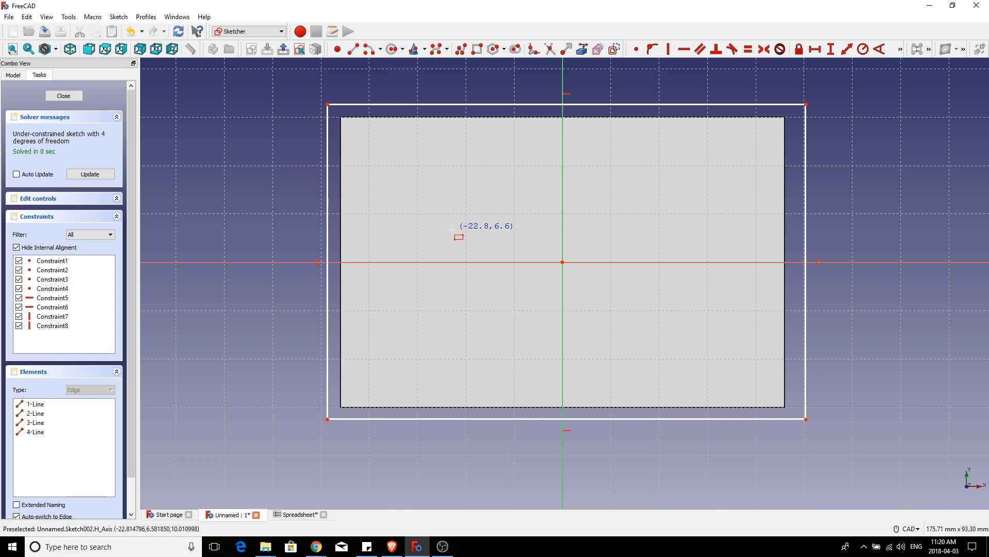
right_click(266, 182)
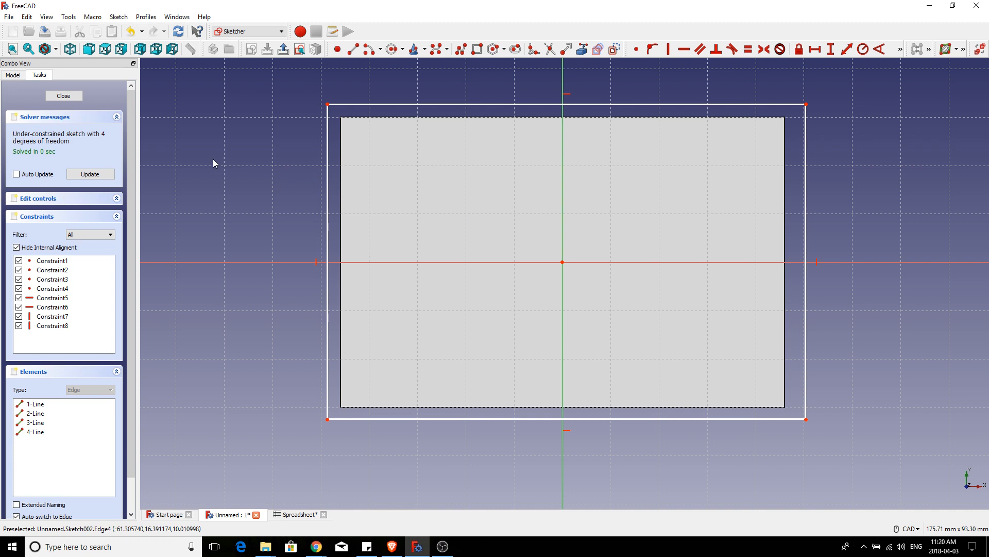
Step: Hide the pad so the card rectangle can be referenced while editing the new sketch
click(13, 75)
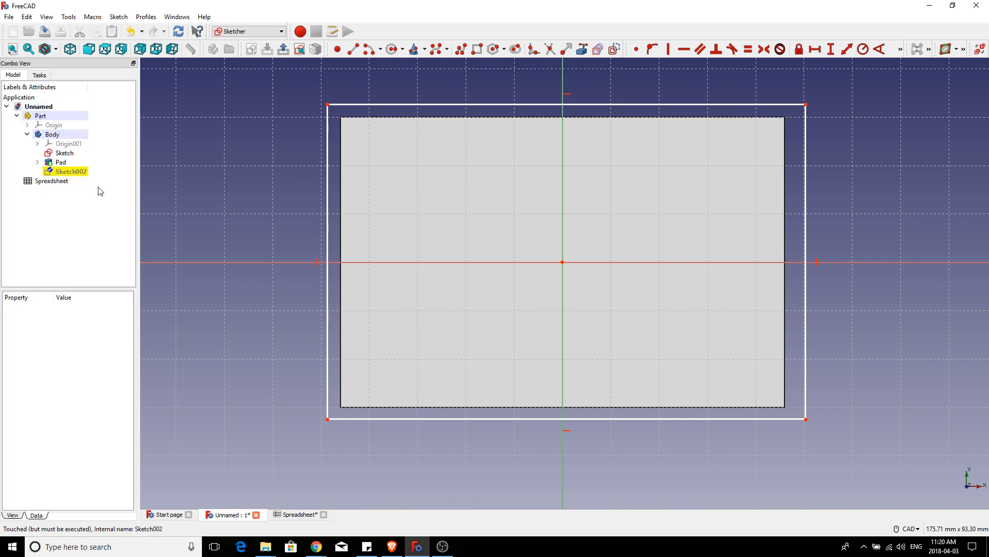
click(59, 164)
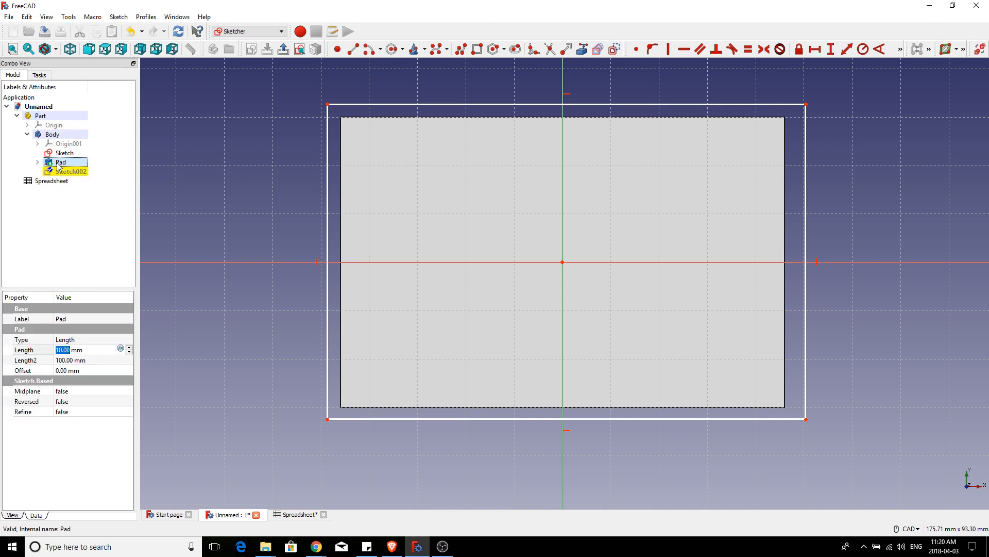
right_click(59, 165)
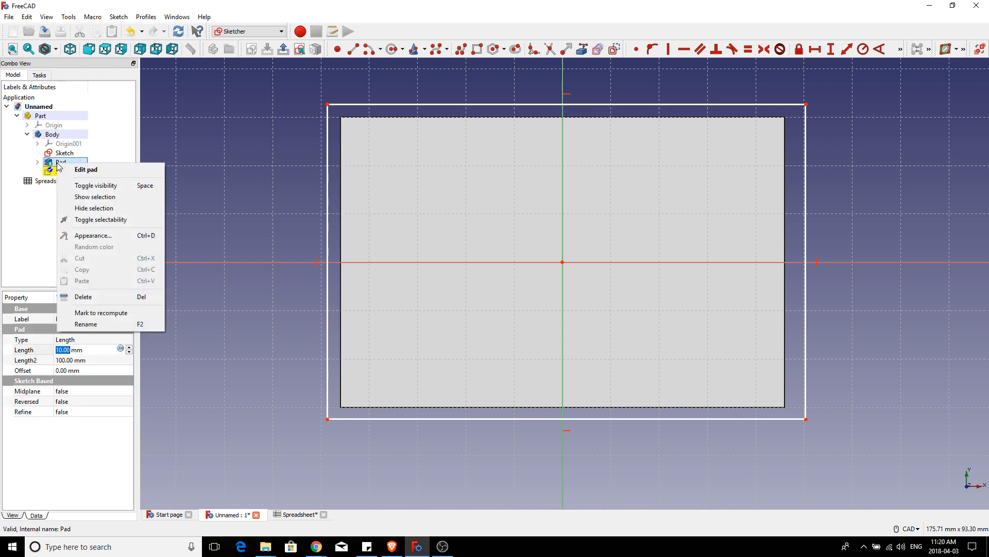
click(98, 209)
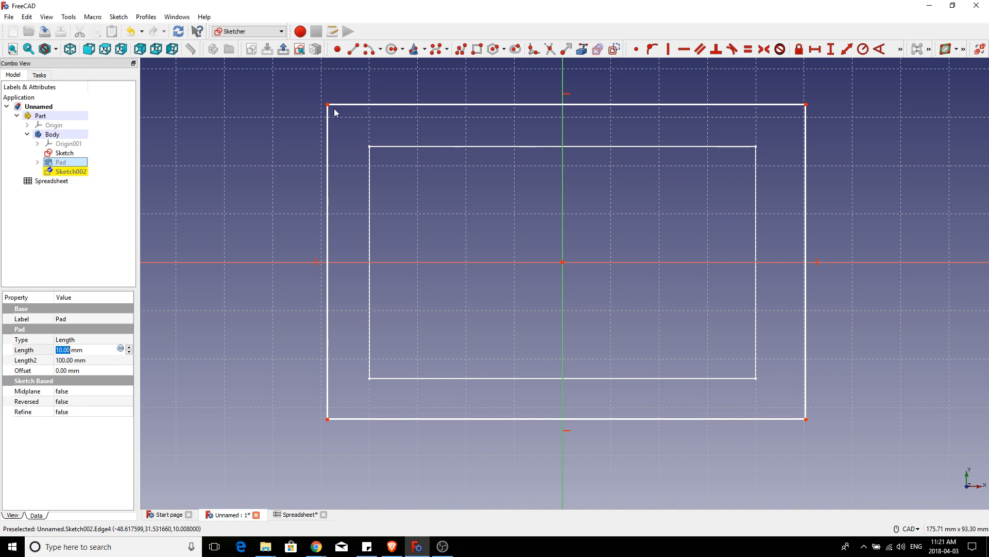
Step: Link the card rectangle's upper edge into the new sketch as external geometry
click(583, 49)
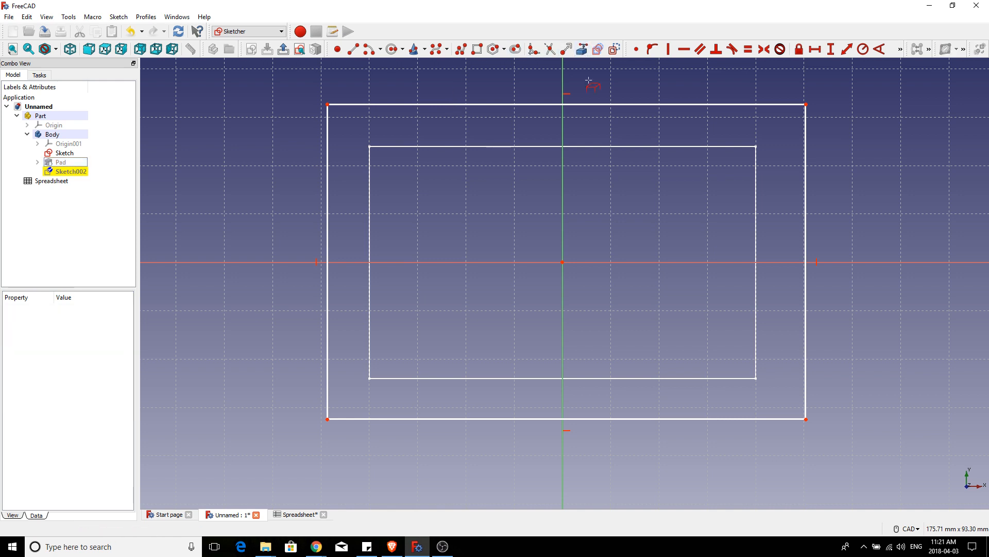
click(577, 146)
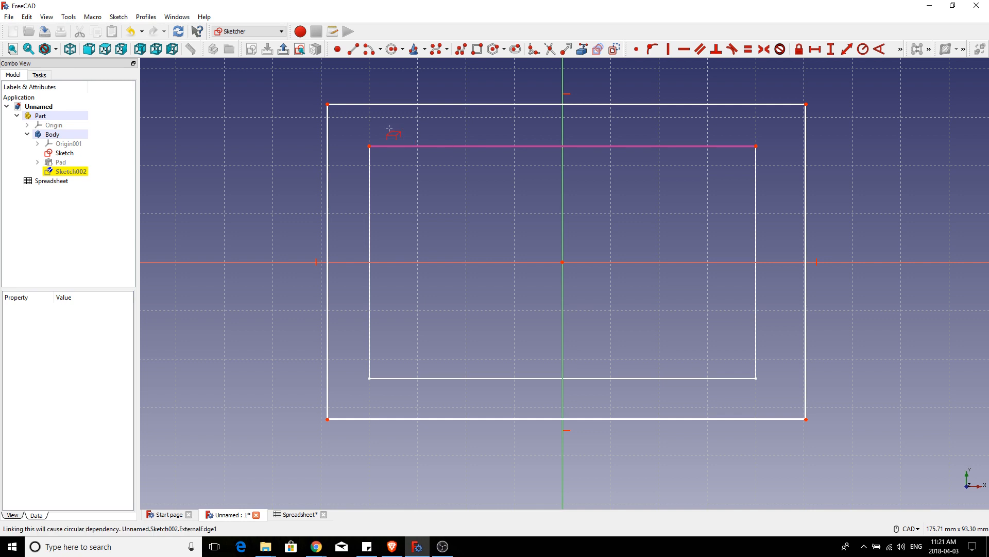
key(Escape)
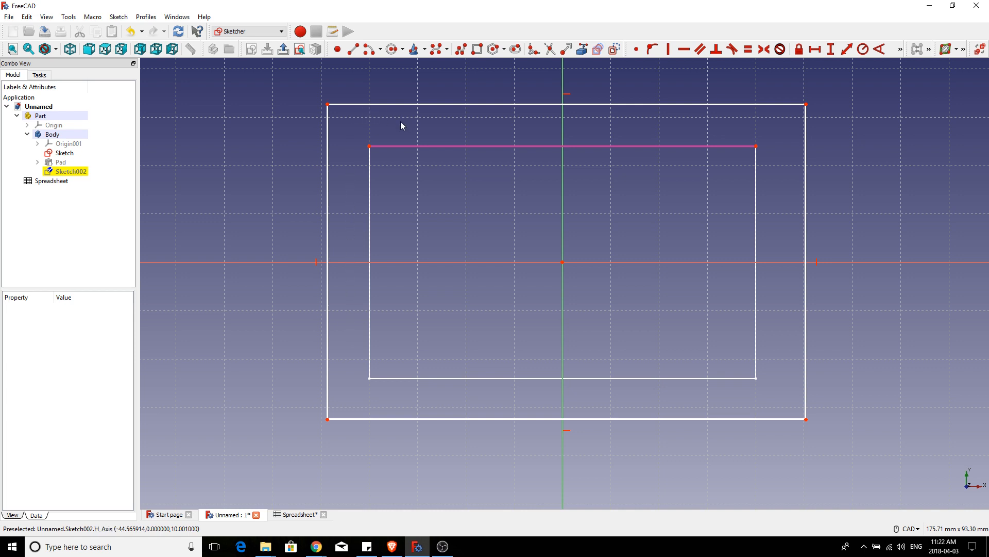
Step: Constrain the horizontal distance between the two rectangles' upper-left corners to Spreadsheet.CardOffset and move the dimension clear of the corner
click(327, 106)
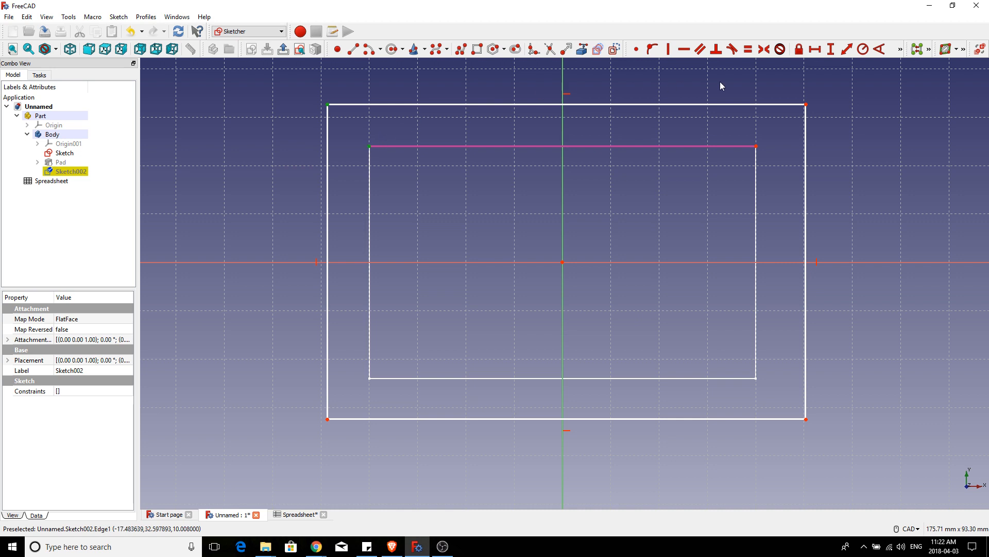
click(815, 50)
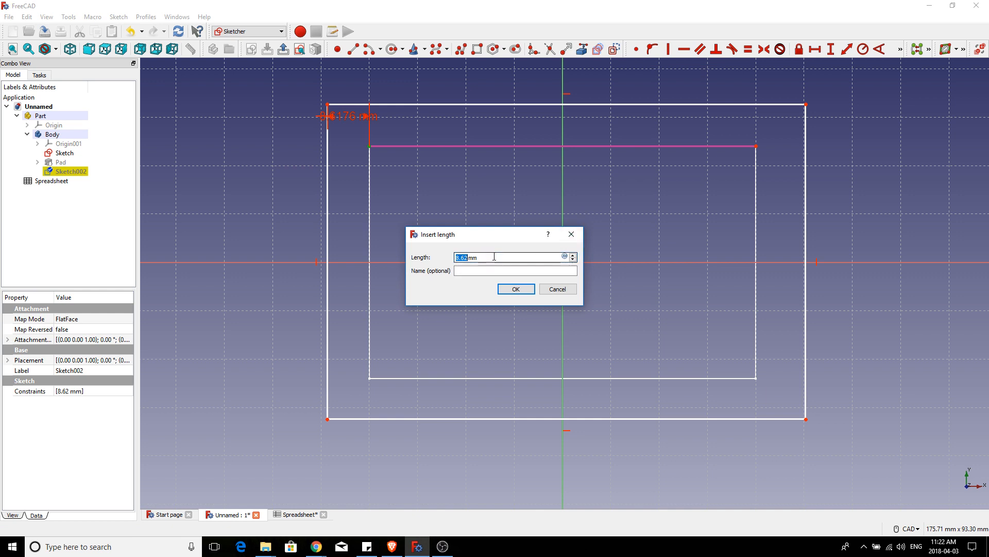
click(565, 256)
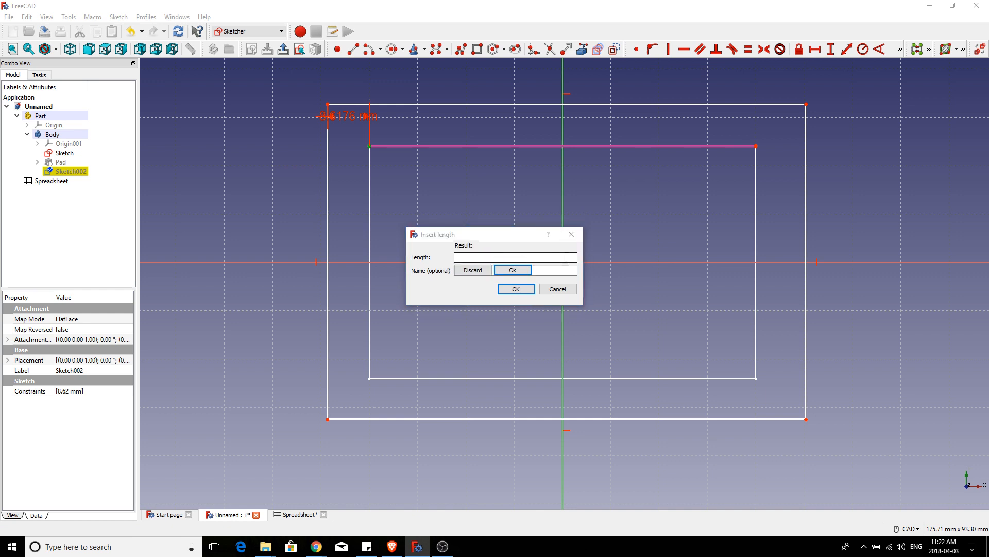
text(sp)
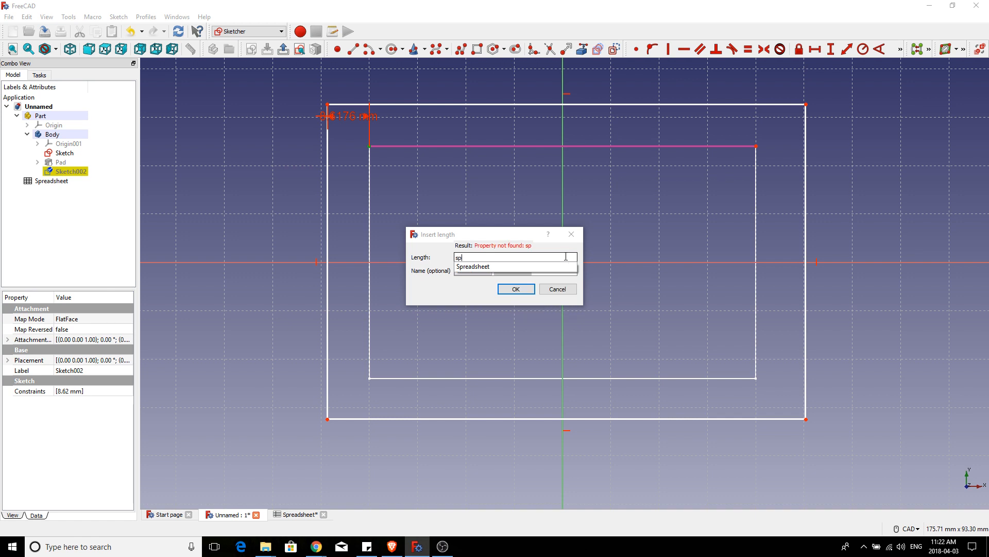
click(499, 267)
text(car)
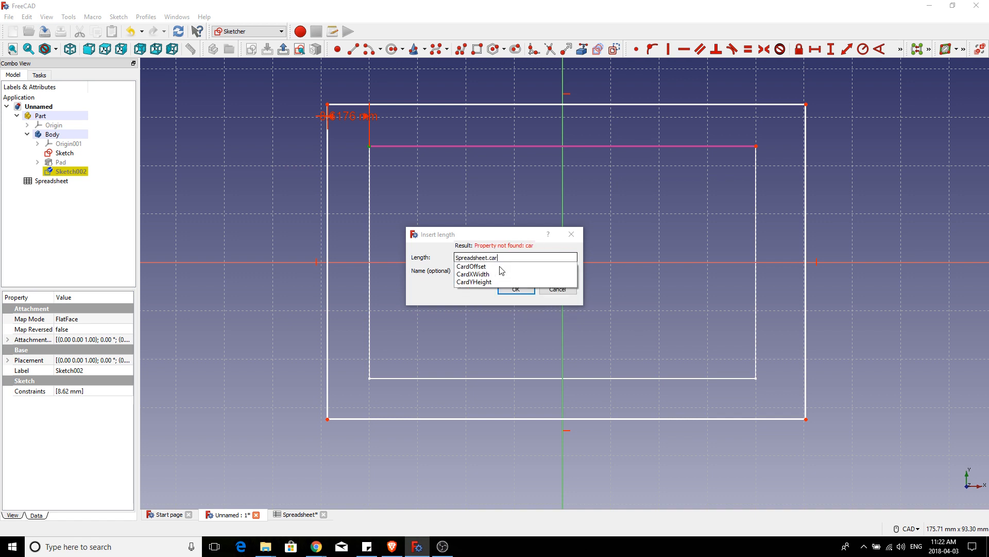
click(480, 267)
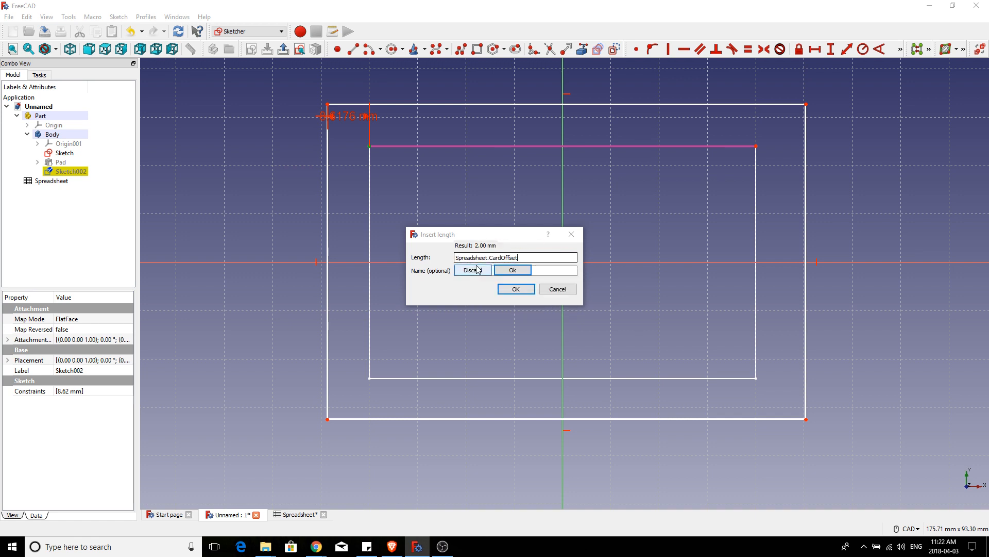
click(515, 270)
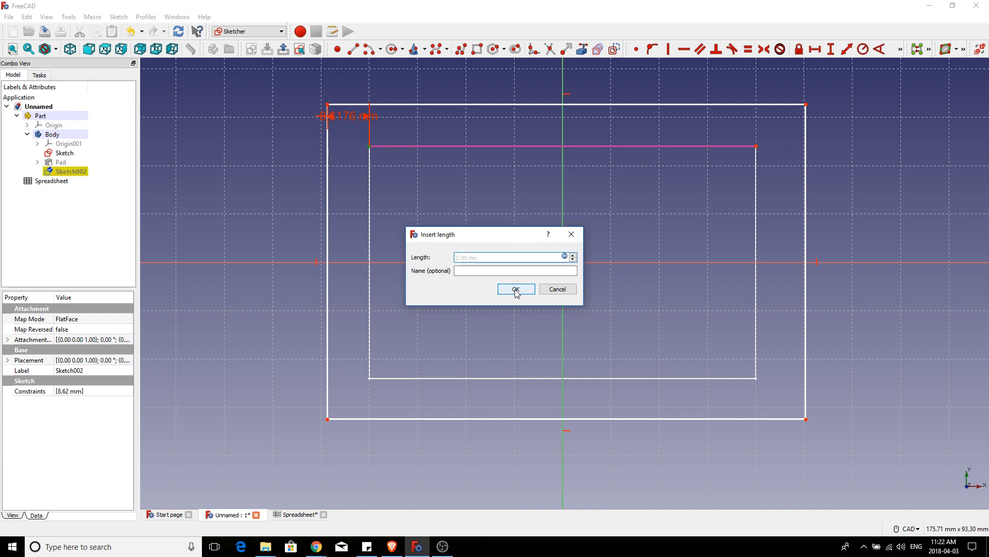
click(515, 289)
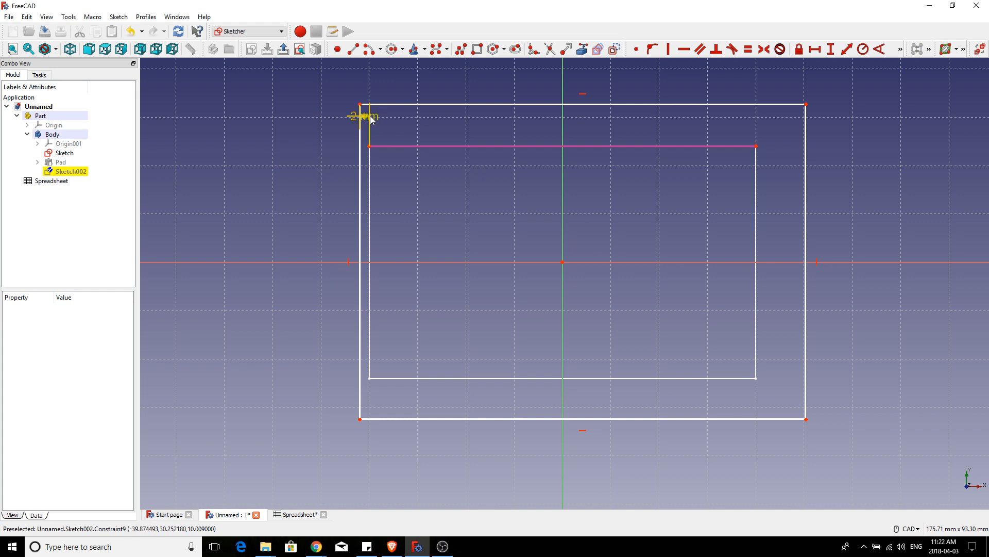
drag(372, 118, 309, 97)
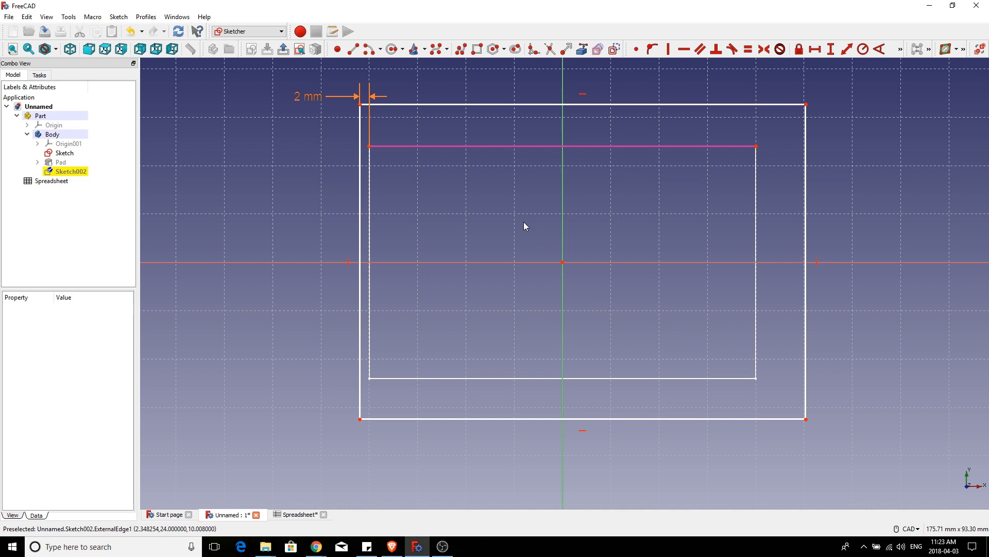
Step: Constrain the vertical distance between the same two upper-left corners, keeping the drawn distance, and move its dimension beside the rectangles
click(361, 107)
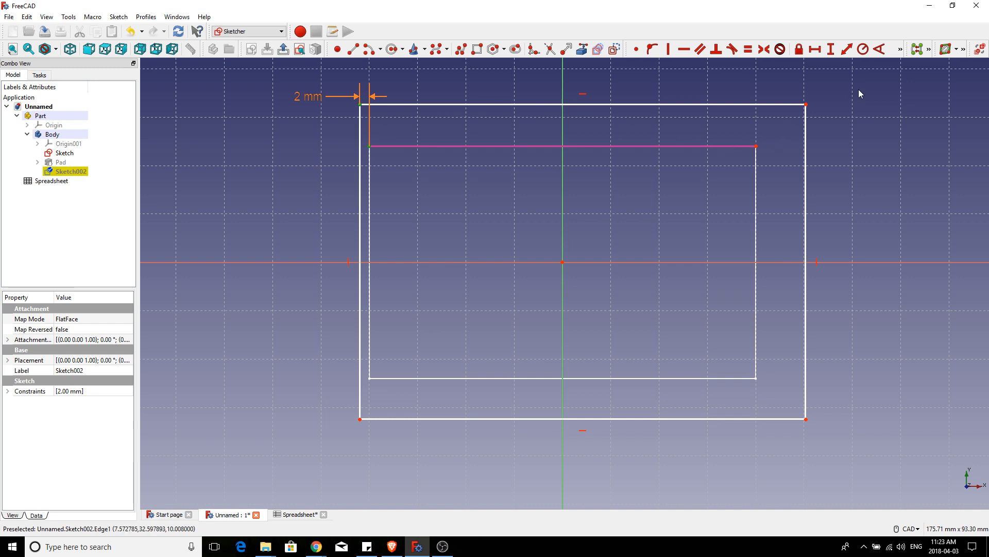
click(830, 50)
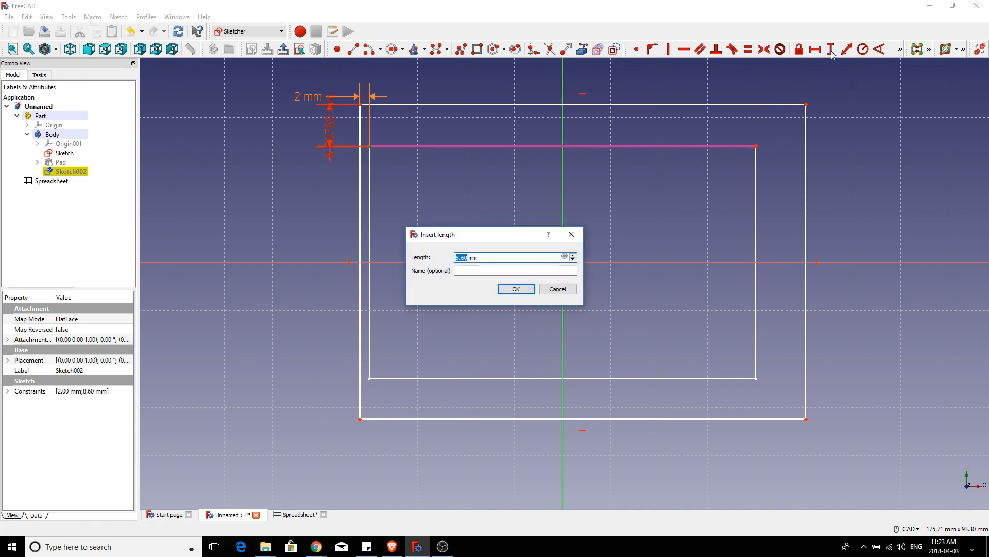
text(6)
click(521, 289)
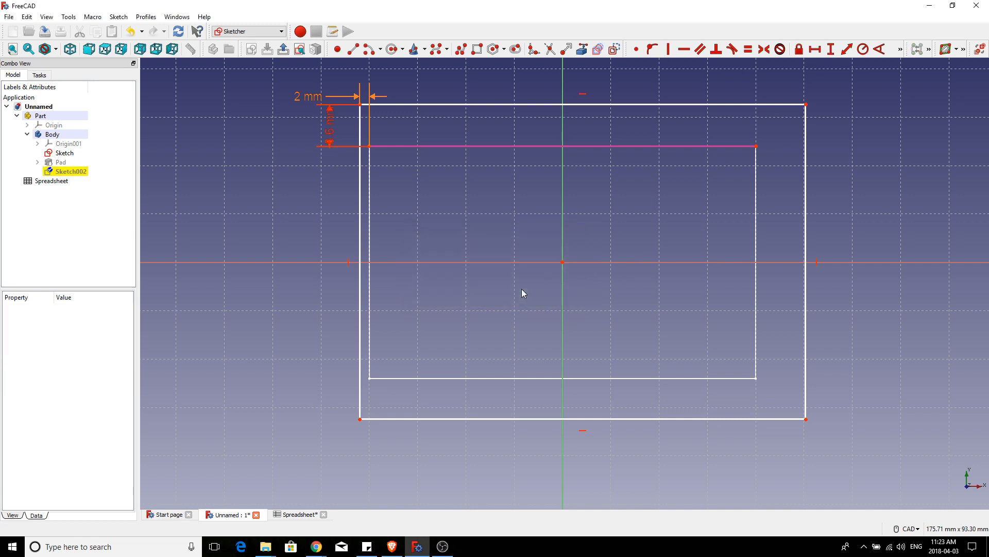
drag(329, 125, 327, 195)
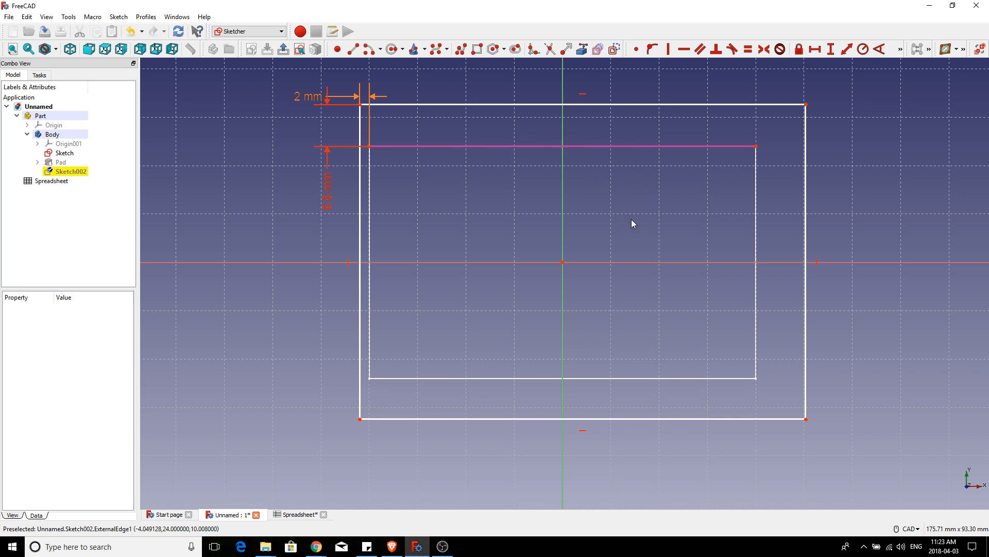
Step: Leave the new rectangle sketch and expand its list of constraints in the sketch's properties
click(38, 75)
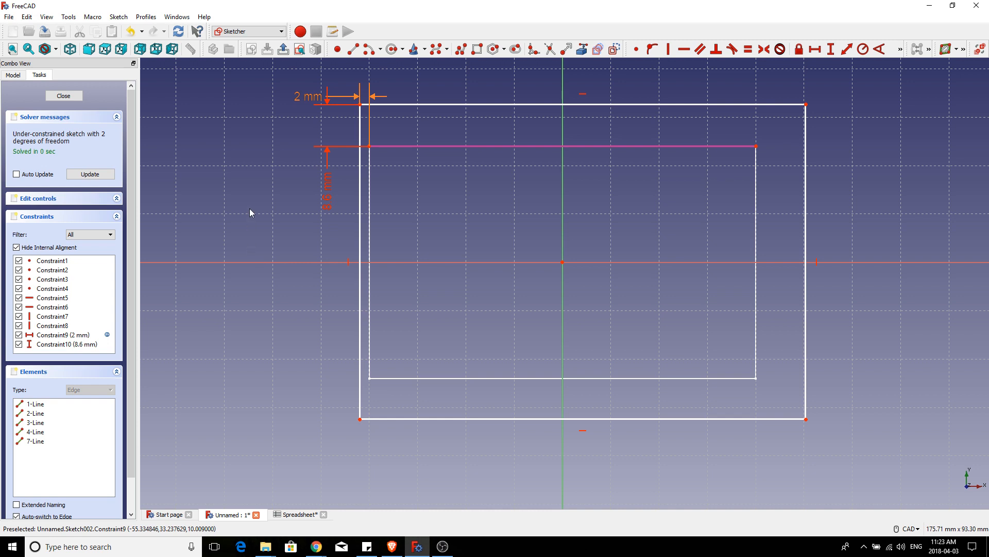
click(284, 50)
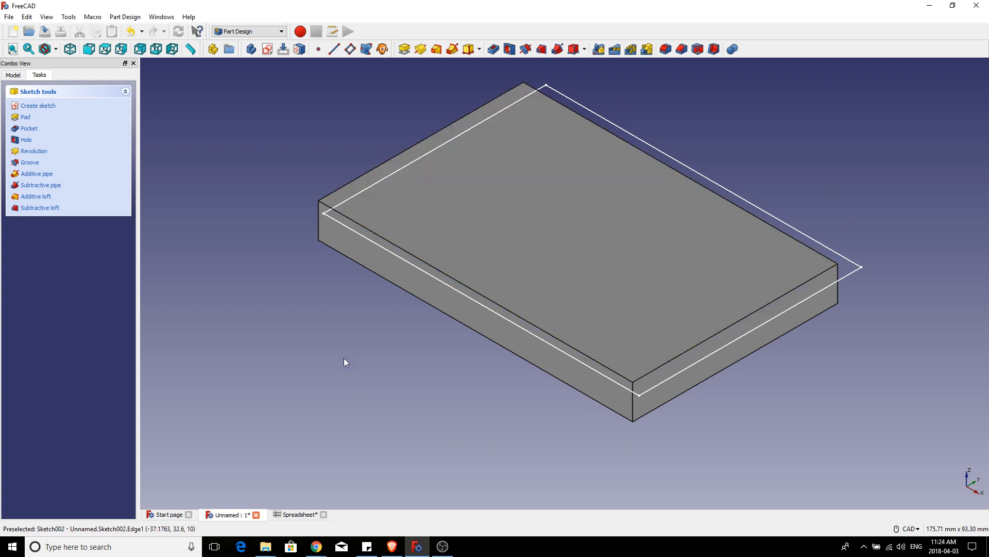
click(14, 76)
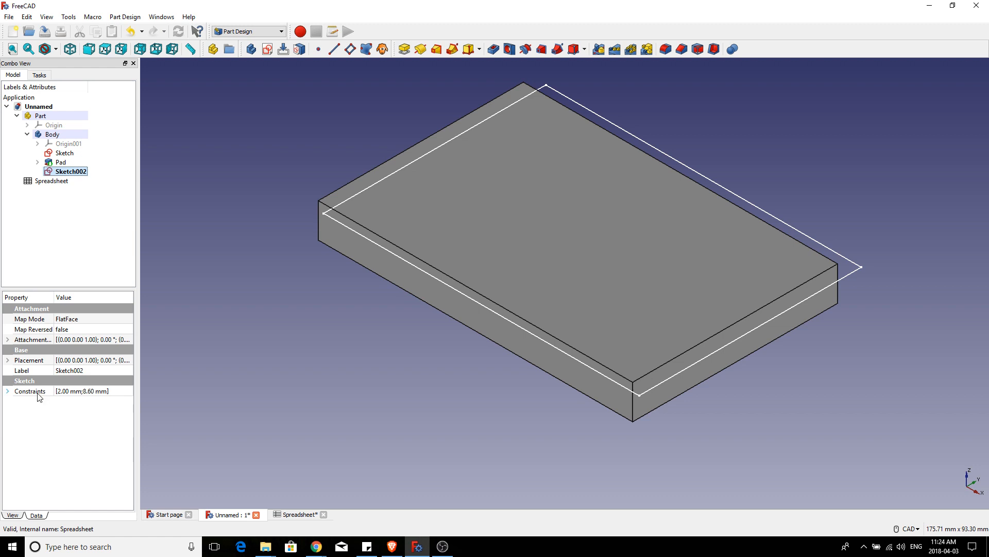
click(8, 391)
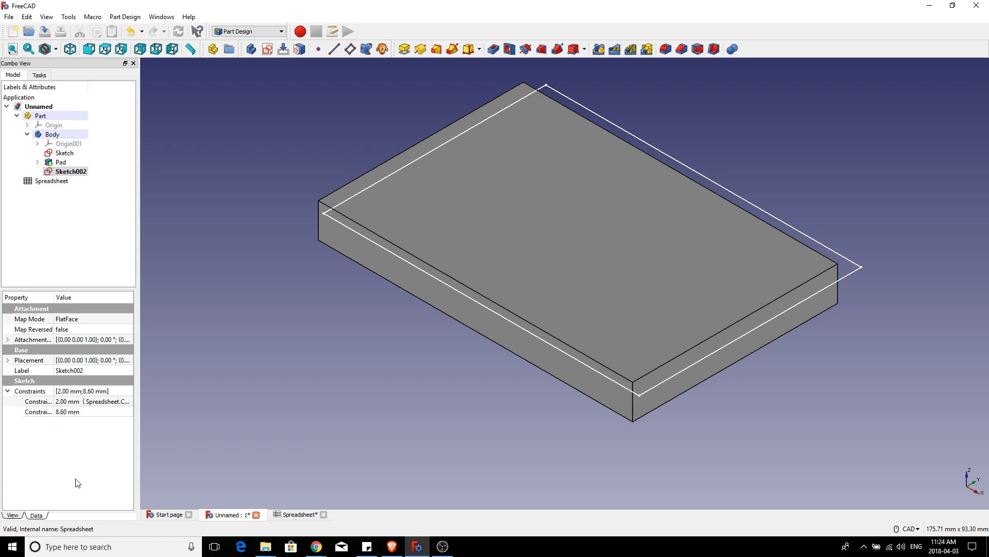
Step: Examine the expression driving the horizontal distance constraint in the new sketch's constraint list and keep it as is
click(104, 404)
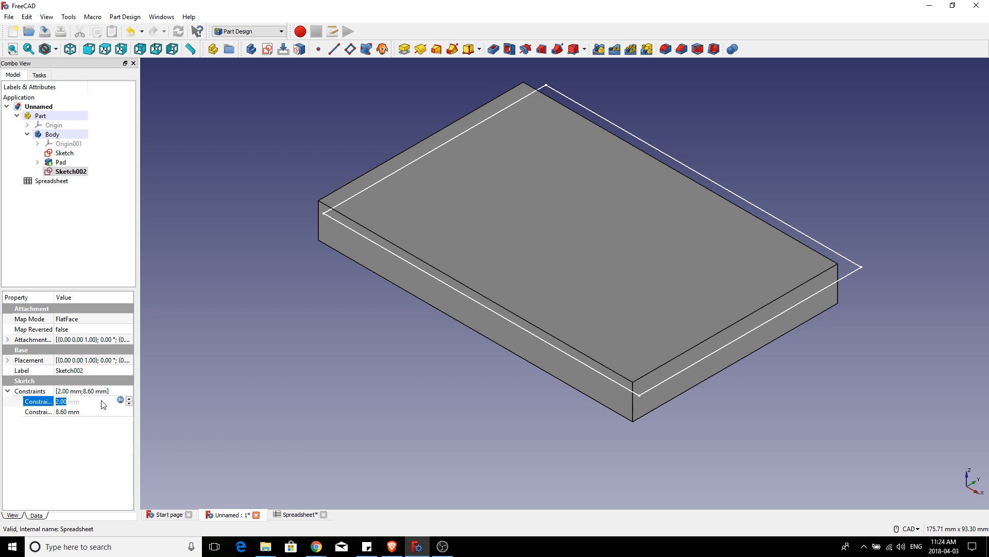
click(89, 485)
click(68, 412)
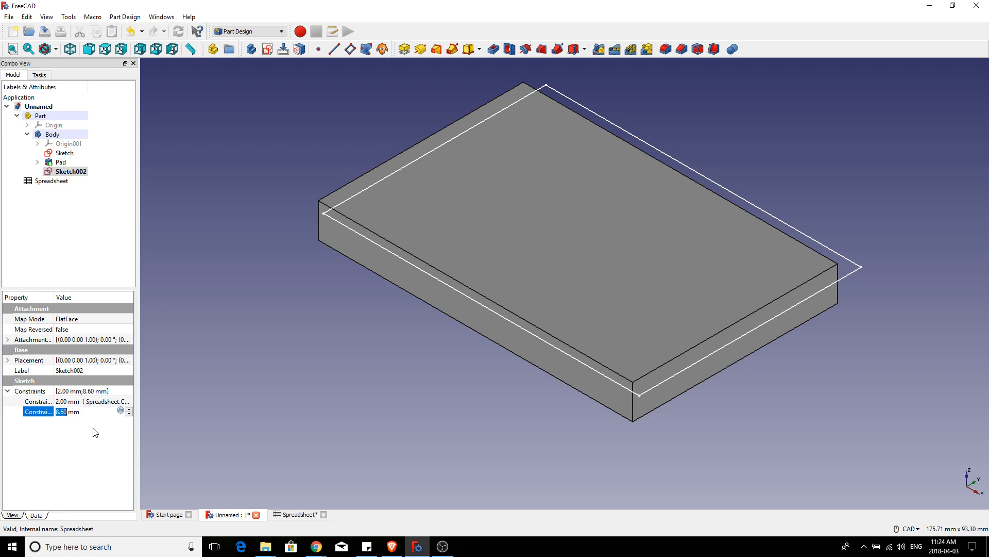
click(81, 402)
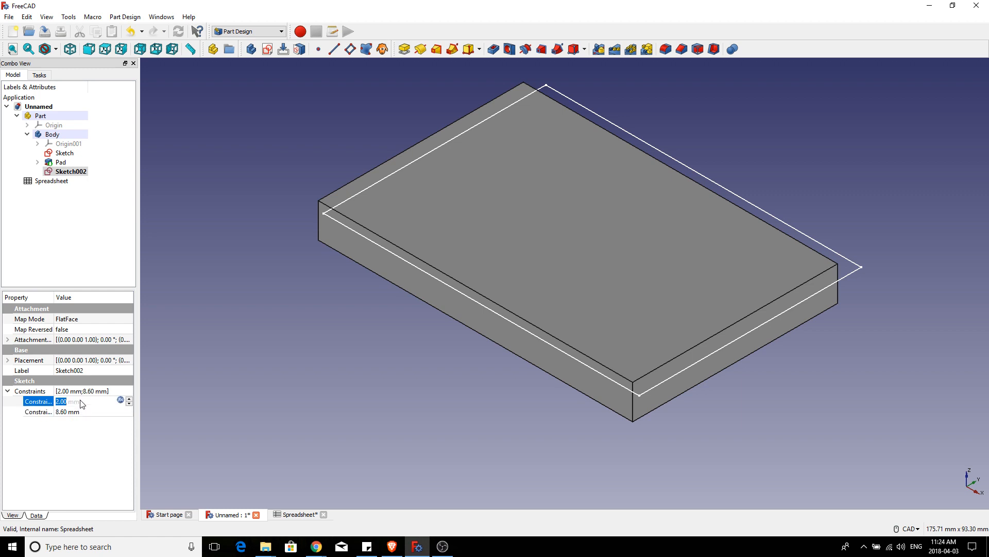
click(121, 399)
text(Spreadsheet.CardOffset)
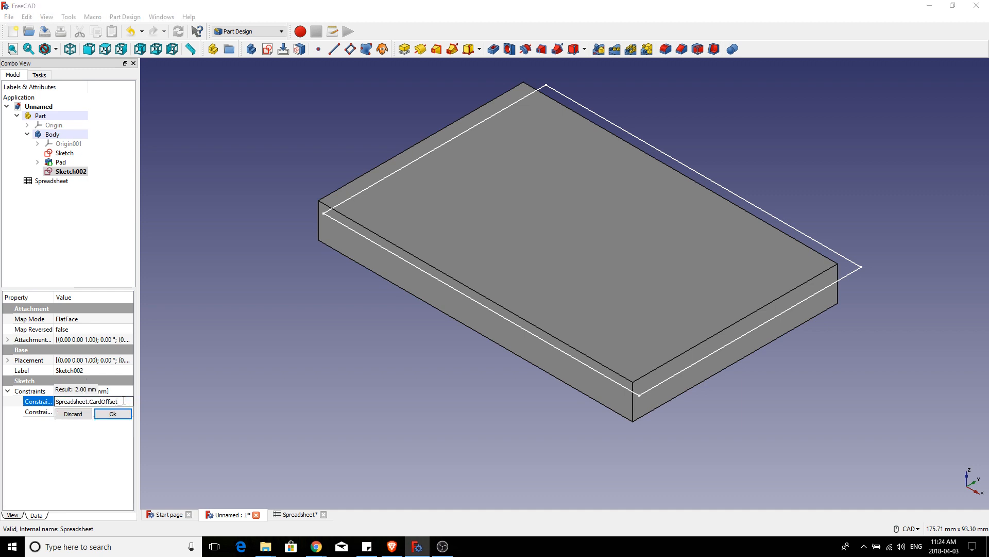
drag(121, 402, 48, 405)
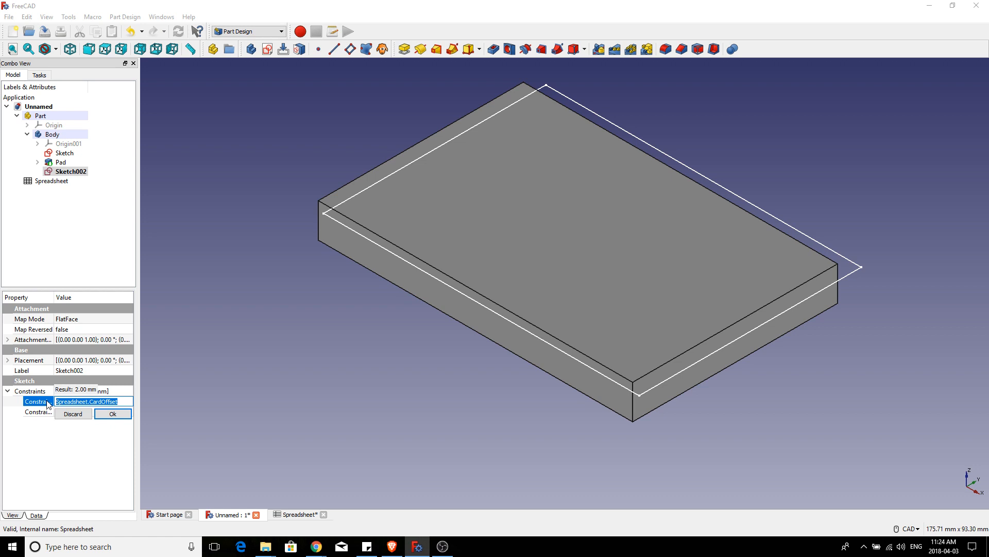
click(113, 414)
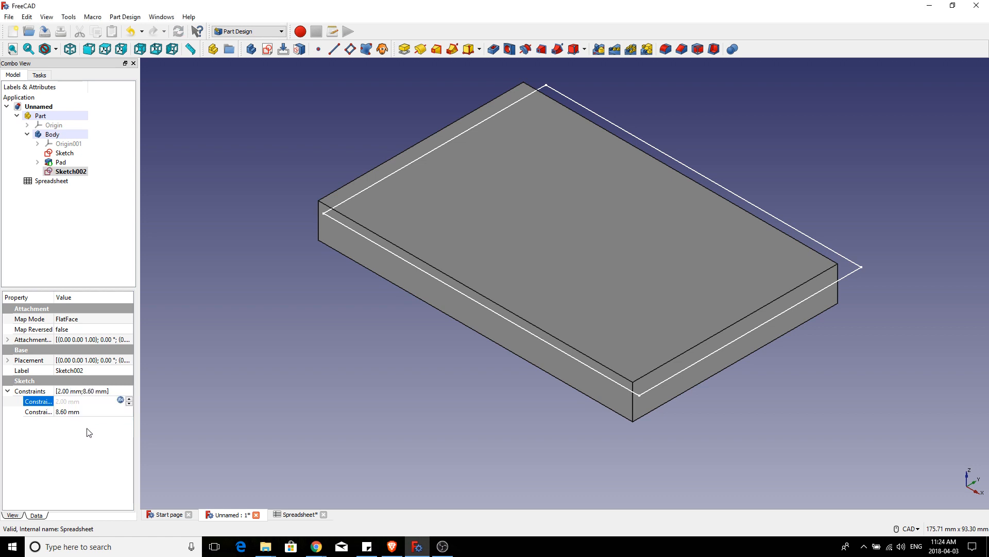
Step: Drive the sketch's vertical distance constraint with the expression Spreadsheet.CardOffset
click(64, 411)
double_click(64, 411)
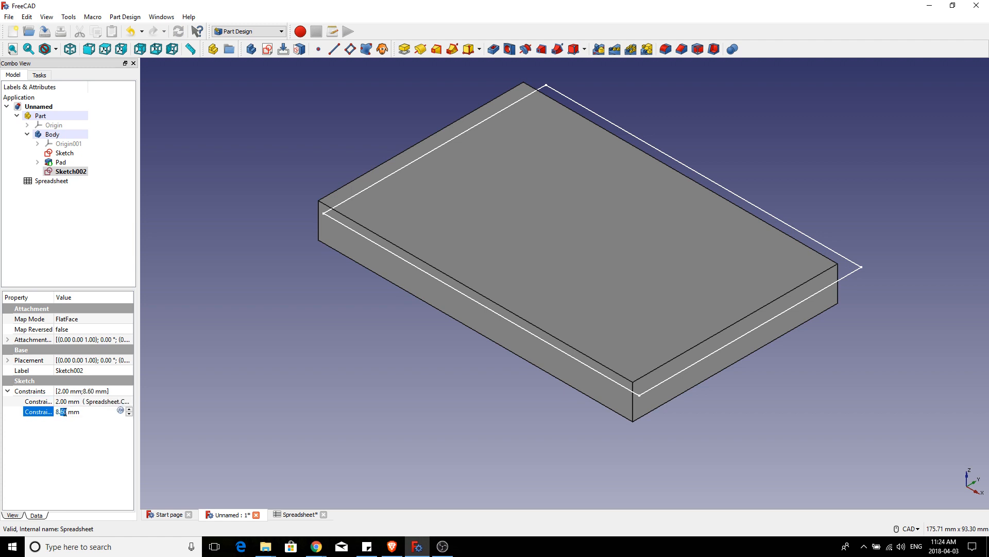
click(120, 410)
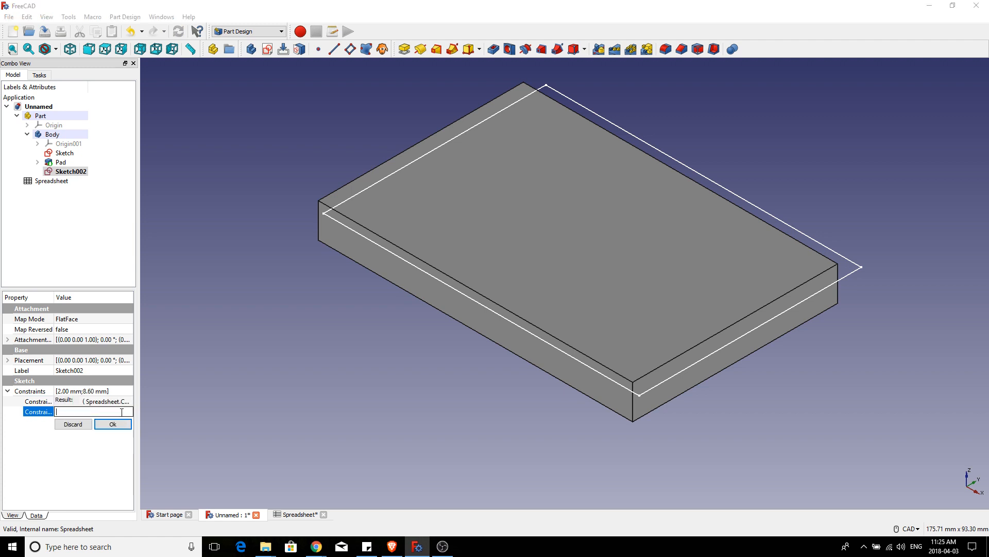
text(Spreadsheet.CardOffset)
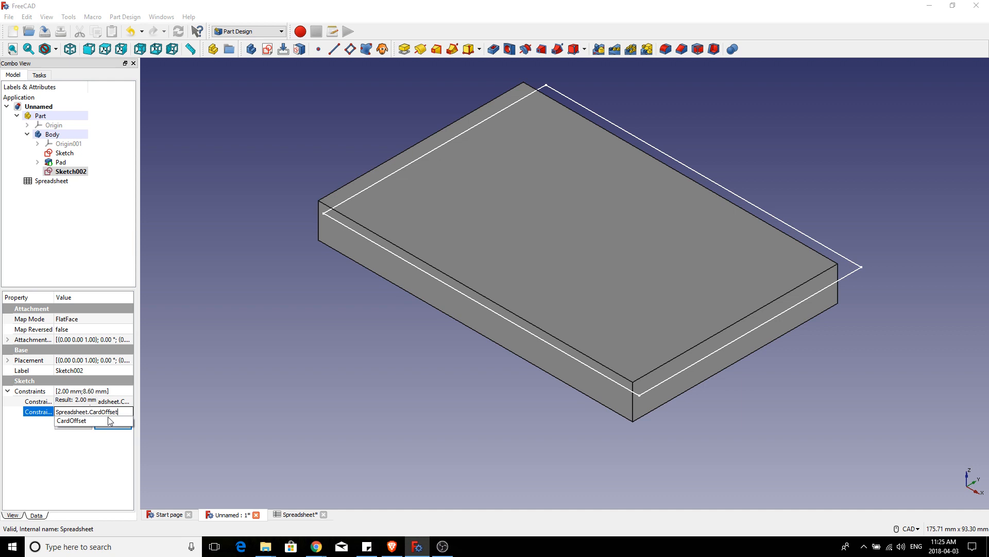
click(72, 421)
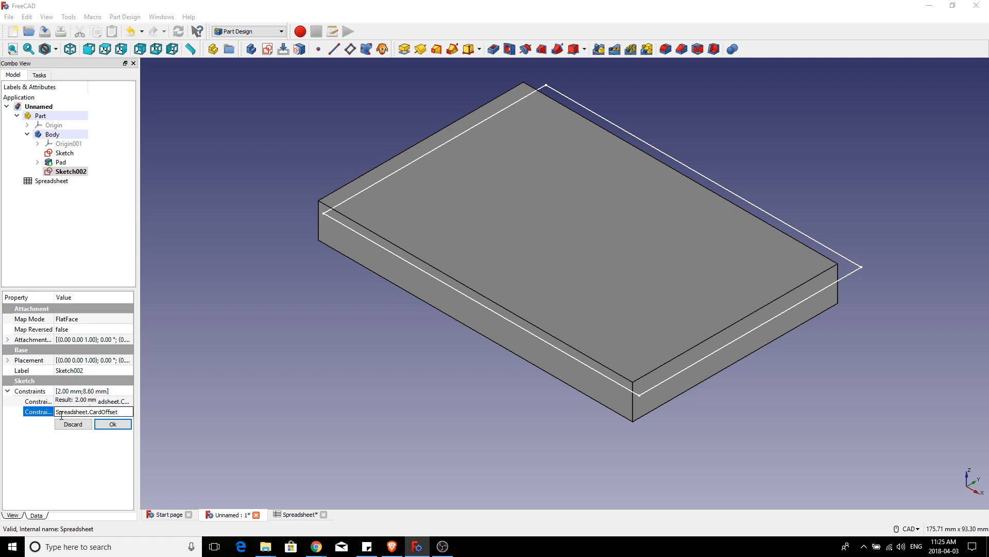
click(114, 423)
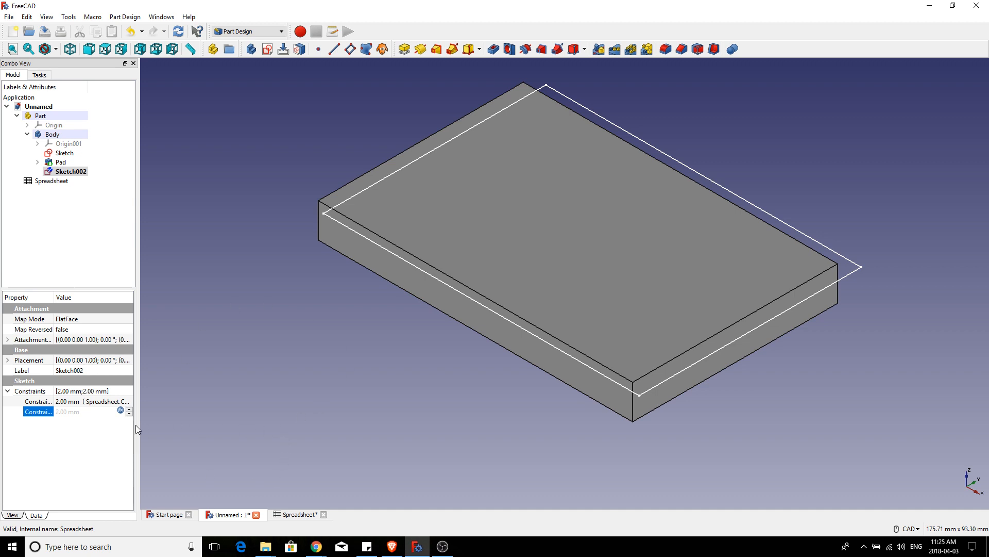
Step: Reopen the new rectangle sketch and make the rectangle's two left corners symmetric about the horizontal axis
double_click(45, 172)
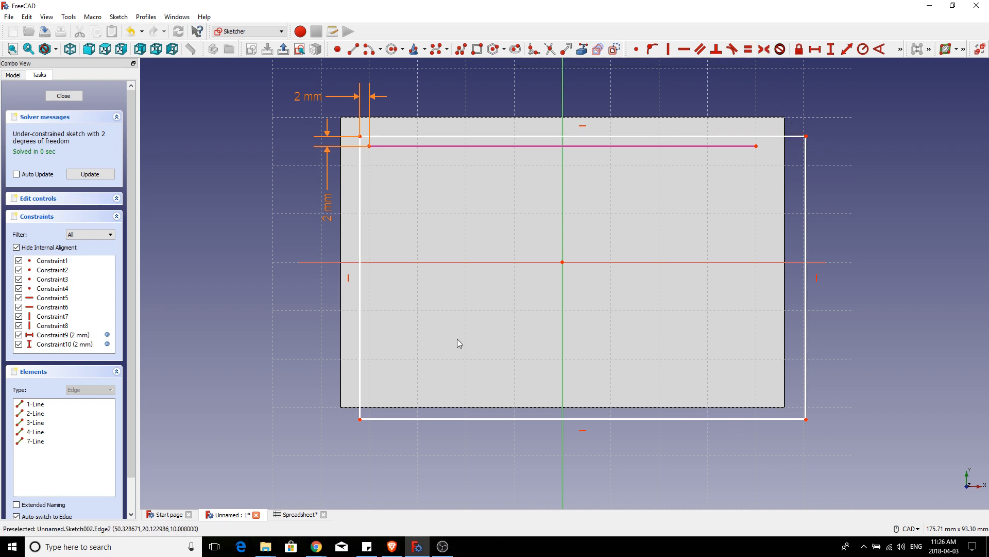
click(360, 138)
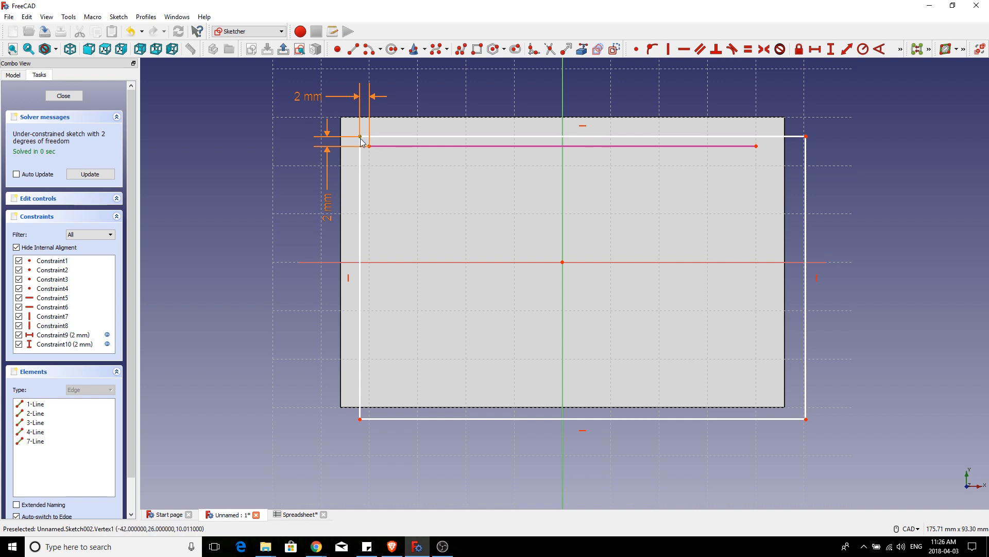
click(359, 419)
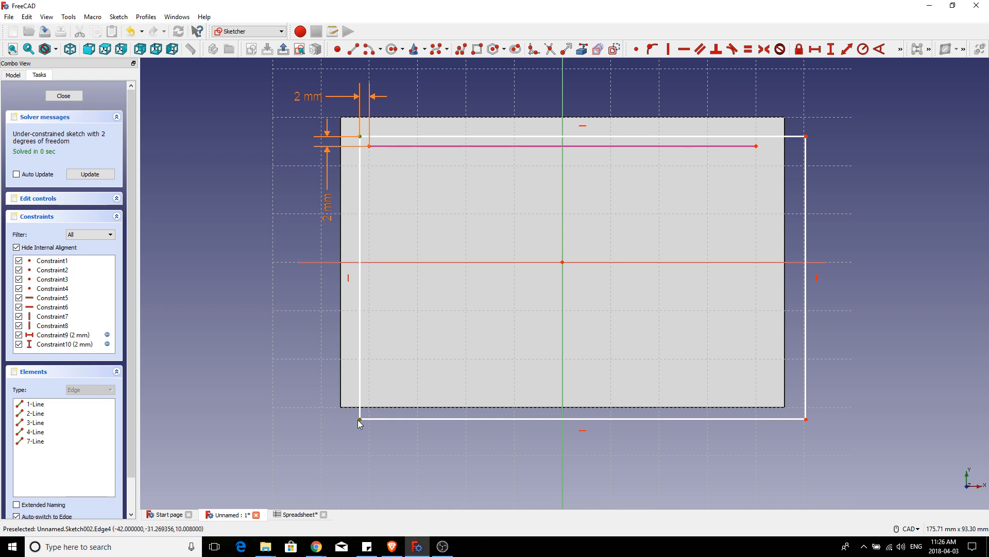
click(465, 262)
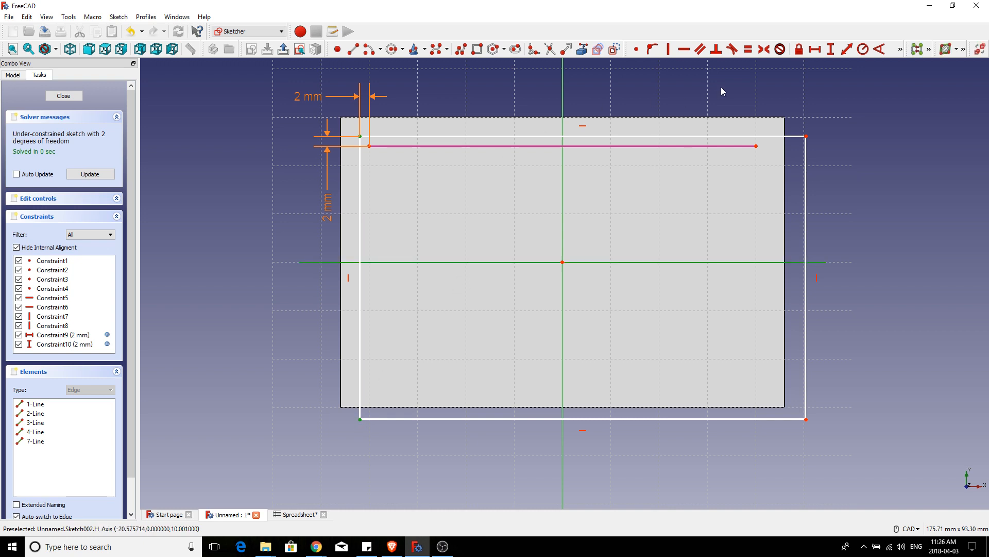
click(764, 49)
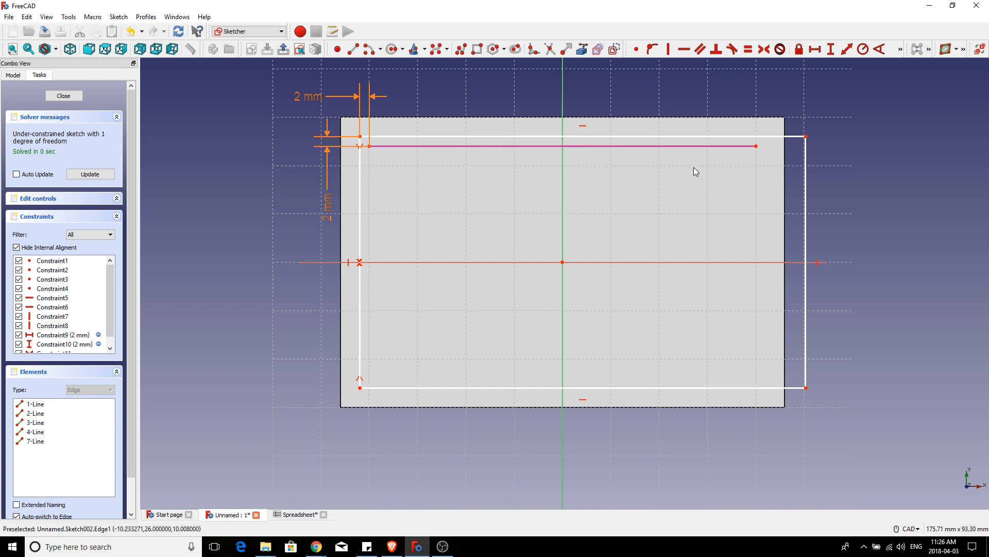
Step: Make the rectangle's two upper corners symmetric about the vertical axis and leave the sketch
click(359, 136)
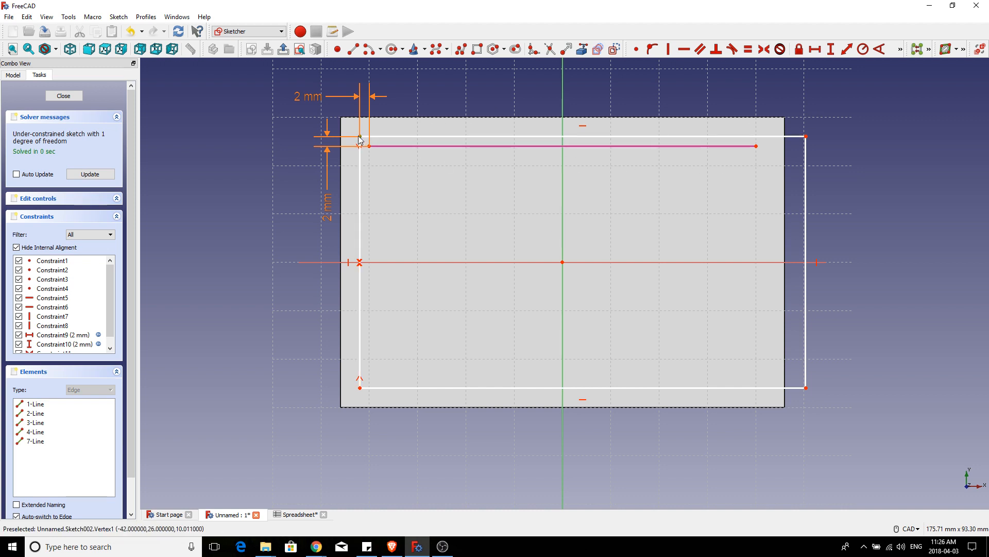
click(806, 136)
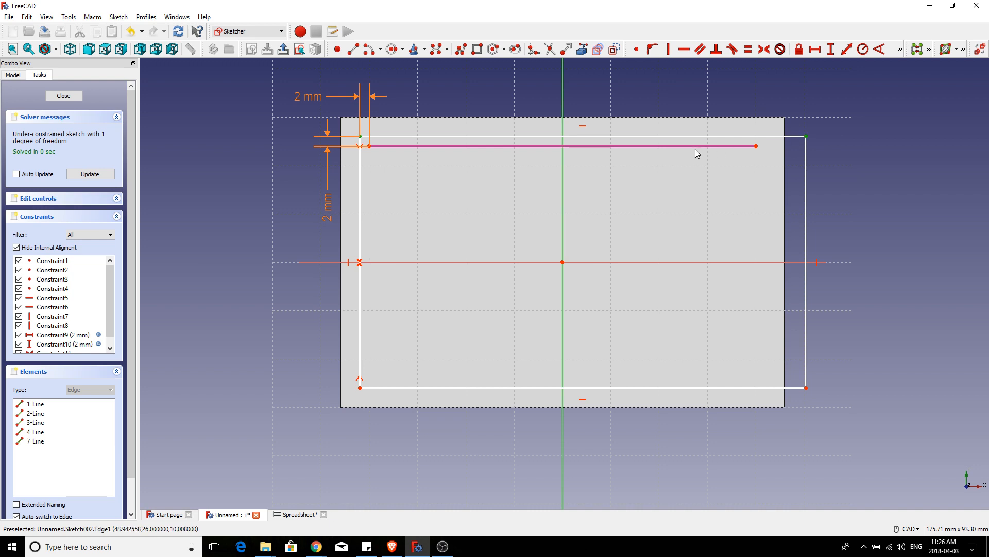
click(563, 192)
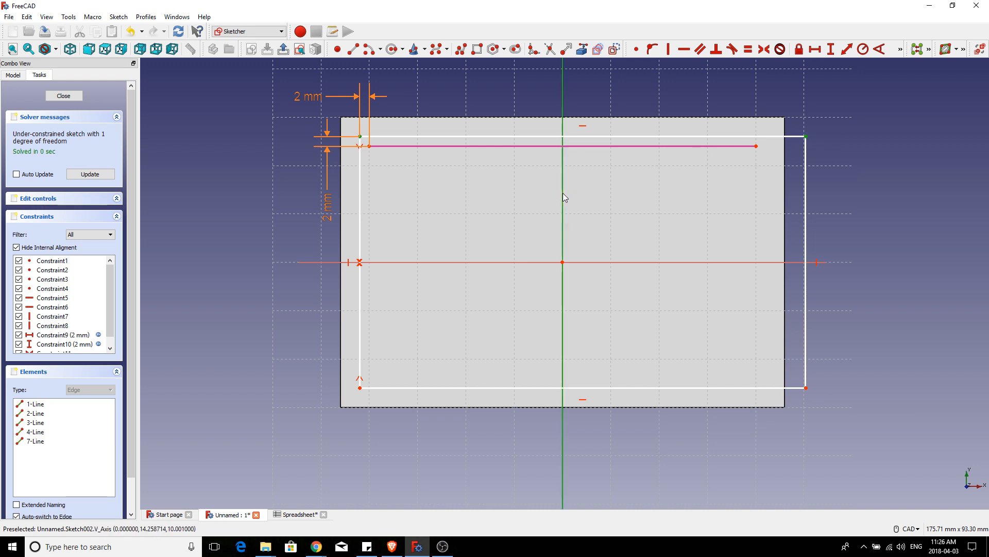
click(765, 49)
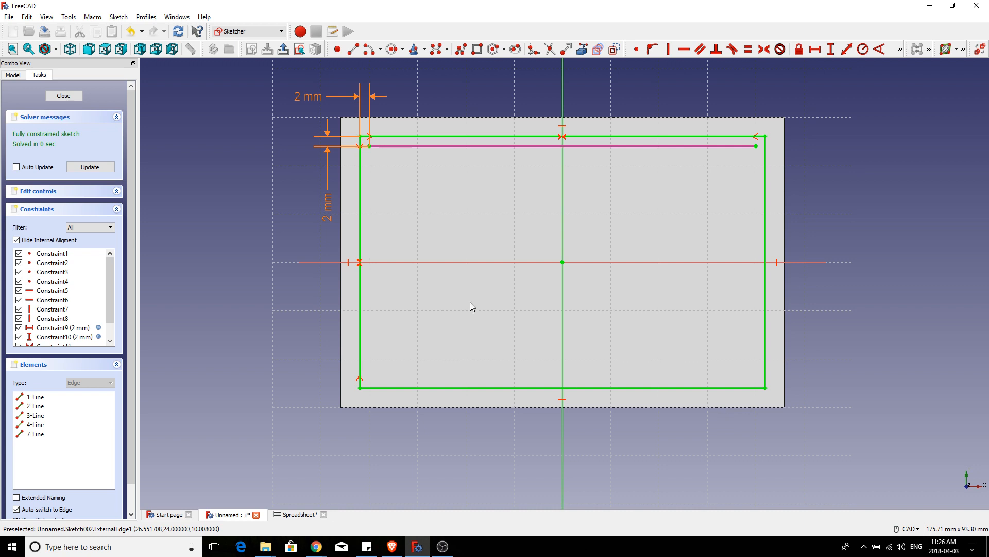
click(285, 50)
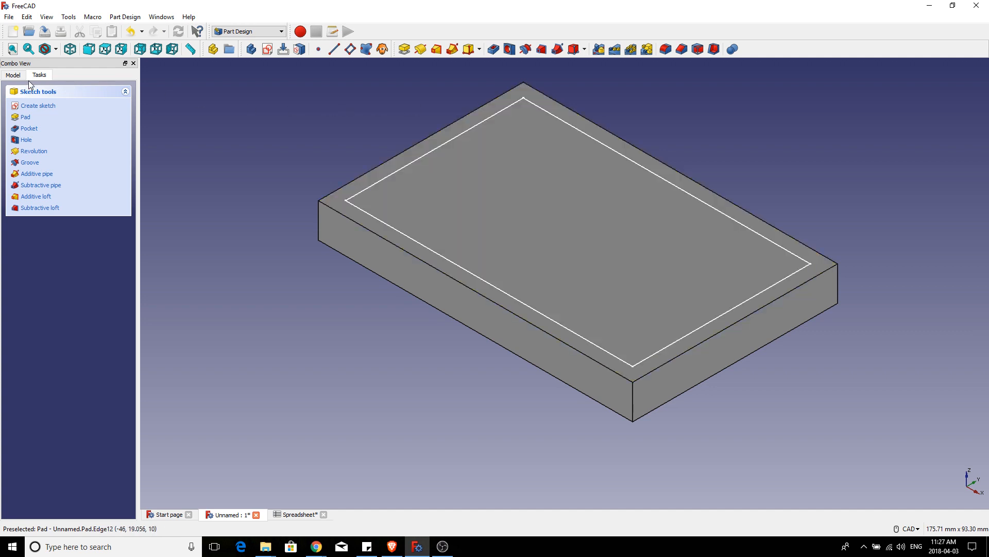
Step: Cut a 5 mm deep pocket into the padded body from the new rectangle sketch
click(15, 75)
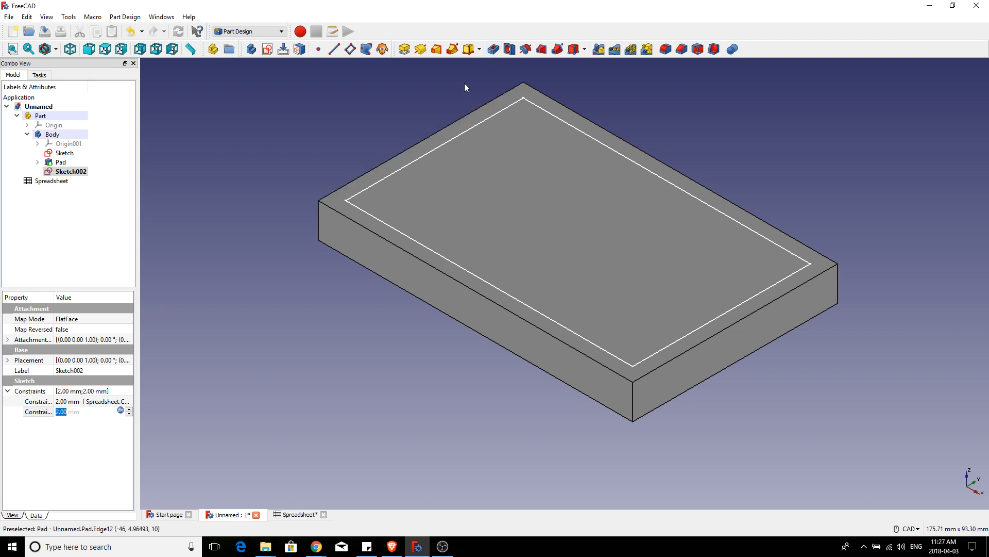
click(493, 50)
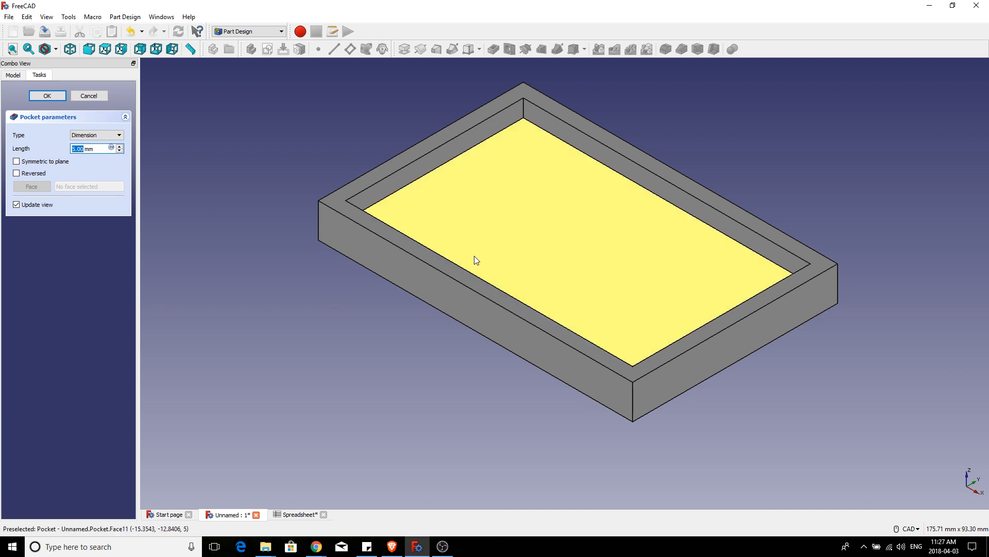
click(87, 149)
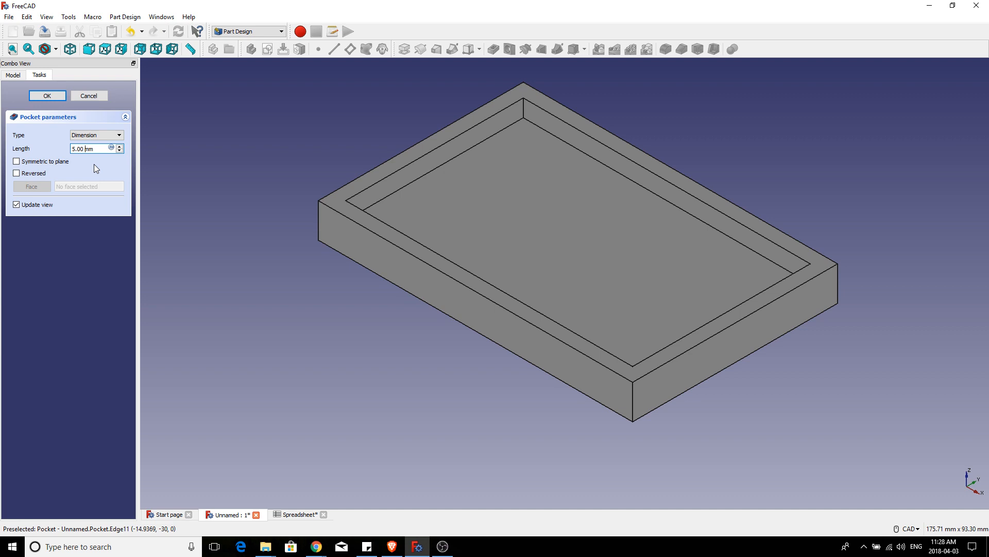
key(Return)
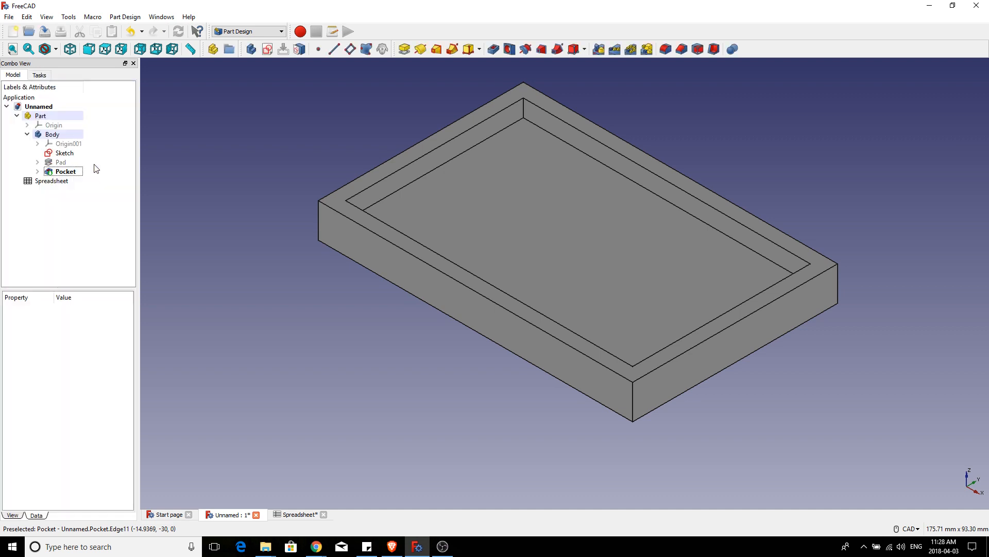
Step: Drive the pocket's length with the expression Pad.Length - Spreadsheet.WallThickness
click(51, 173)
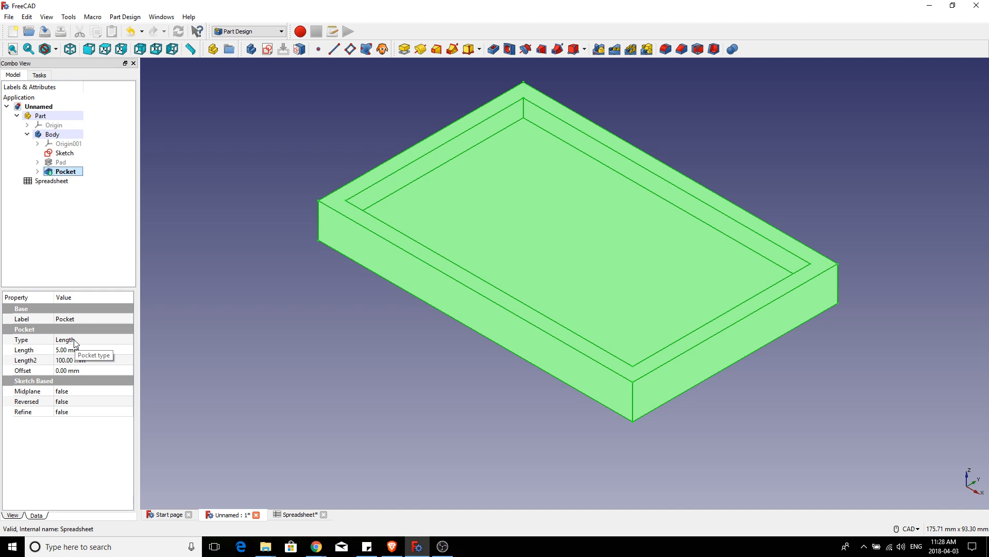
click(61, 350)
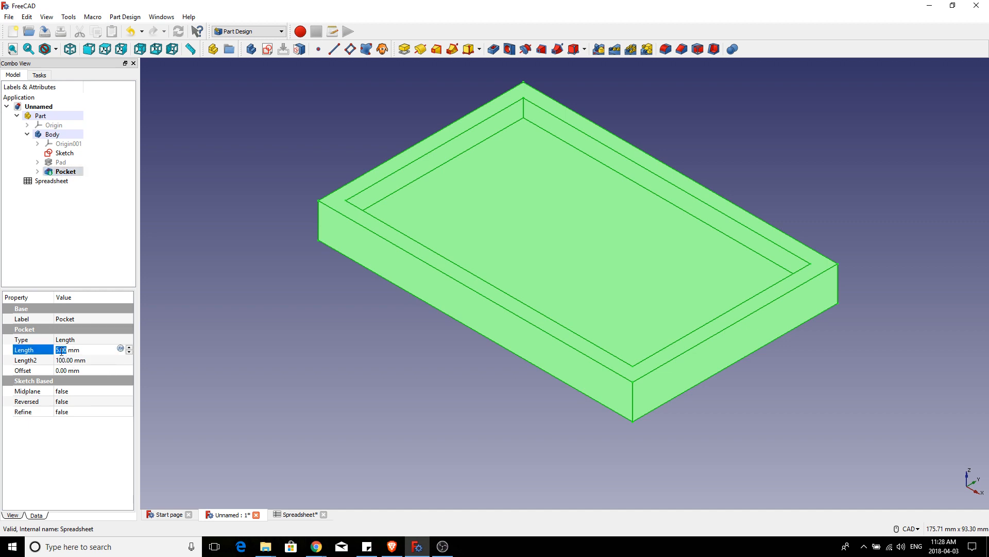
click(120, 349)
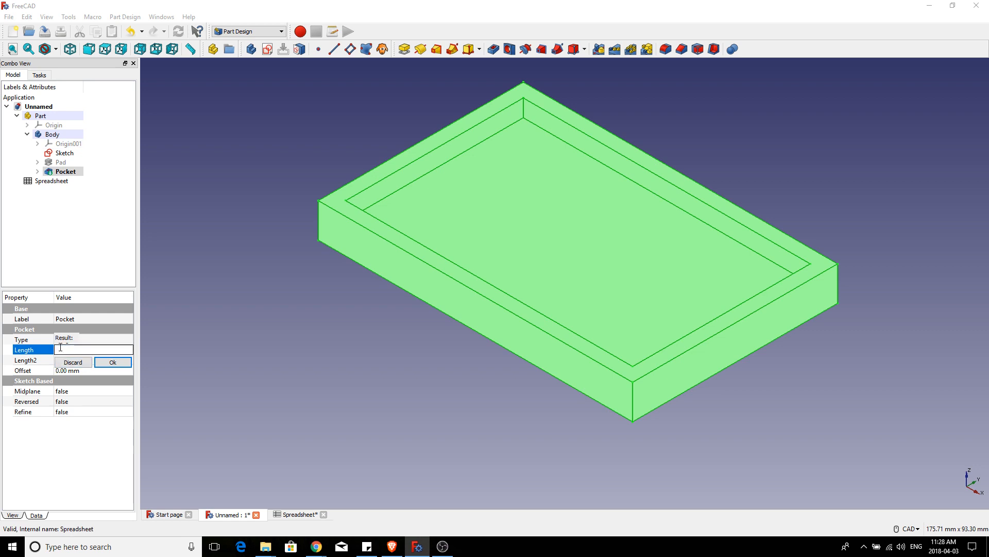
text(P)
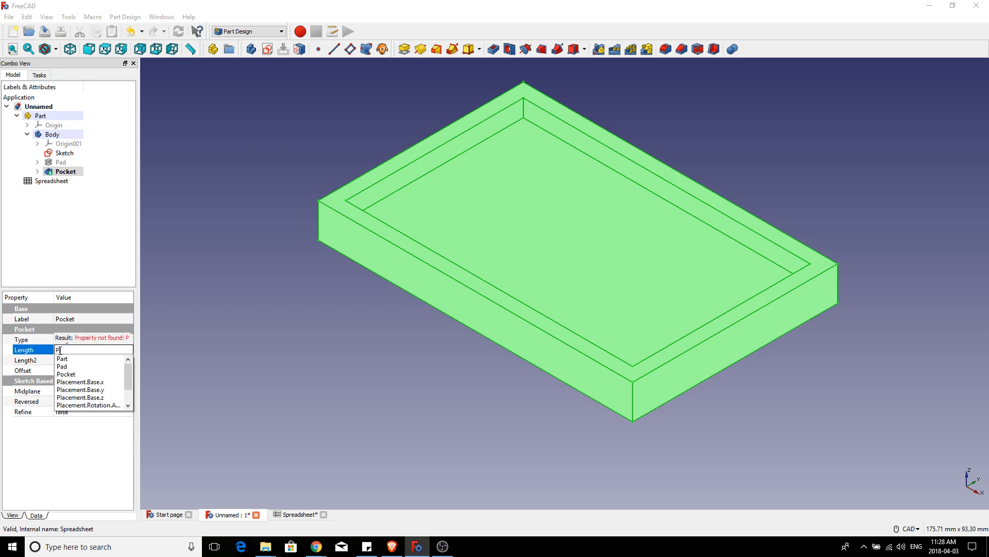
click(61, 366)
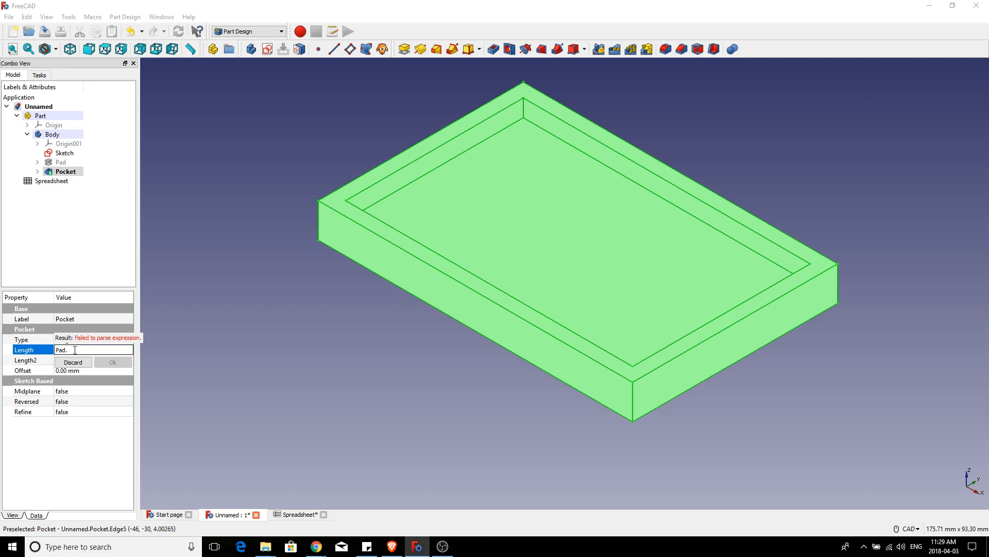
text(e)
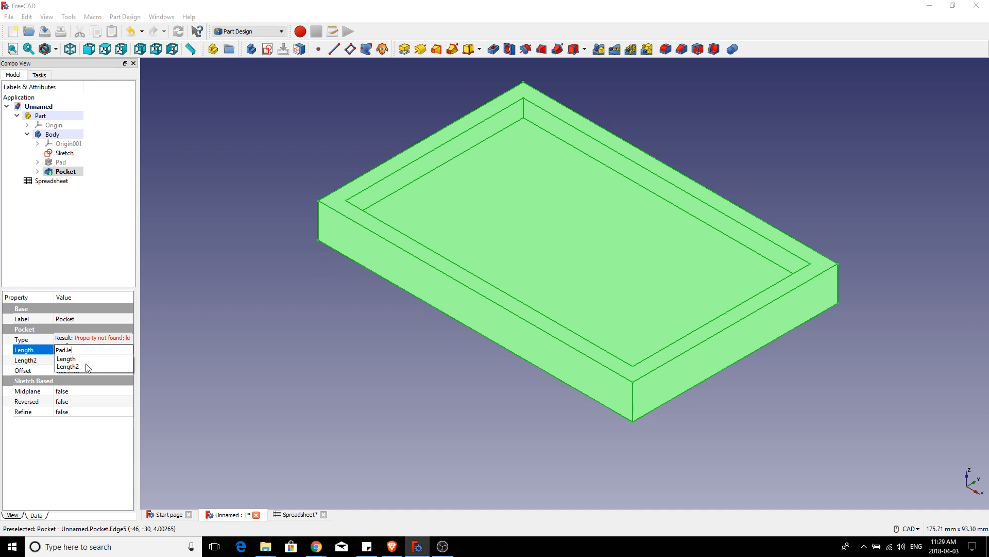
click(71, 358)
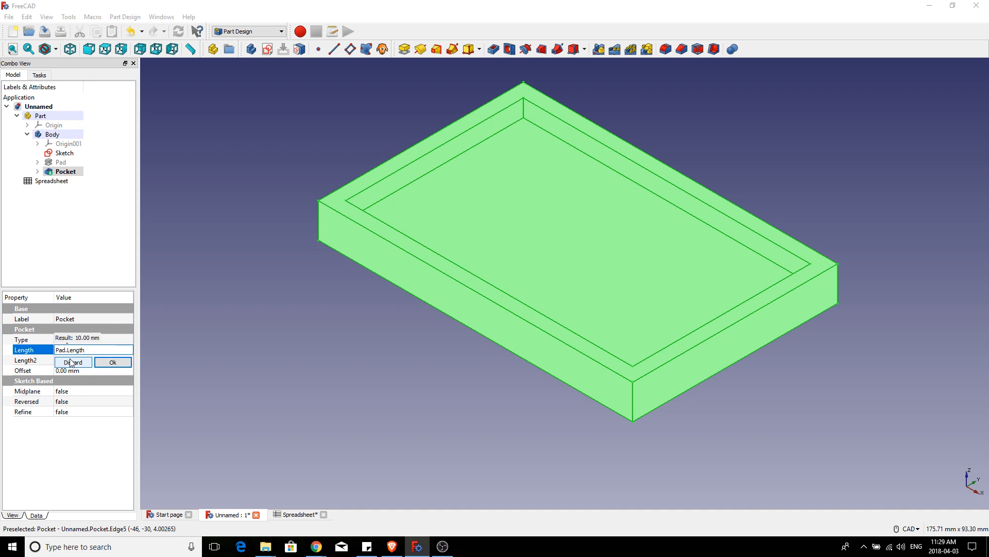
text(-)
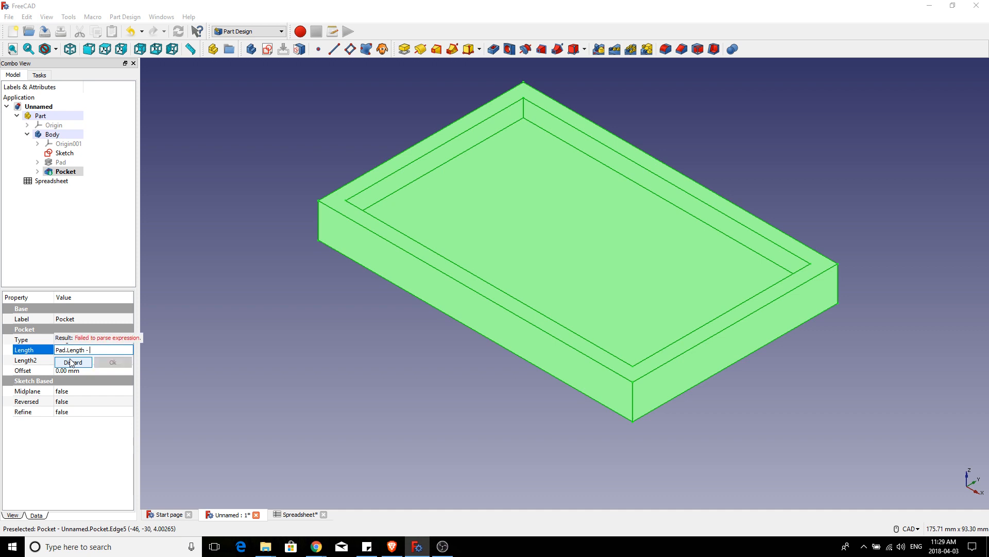
text( S)
click(71, 359)
text(wal)
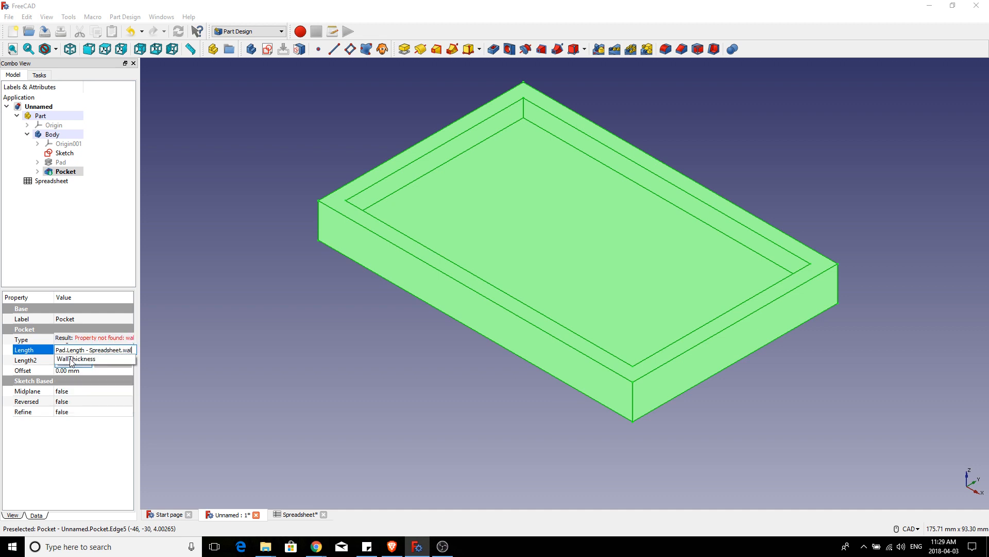
click(73, 359)
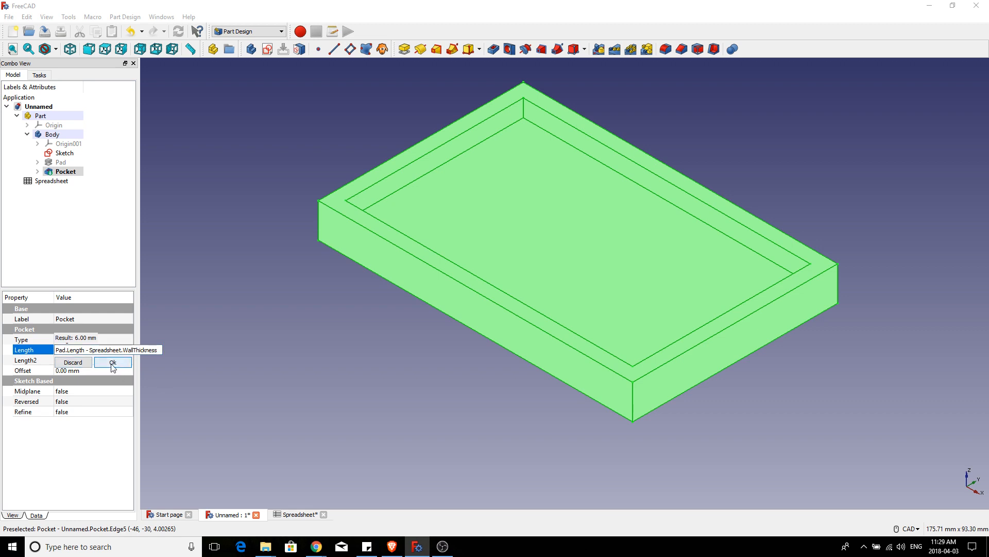
click(111, 363)
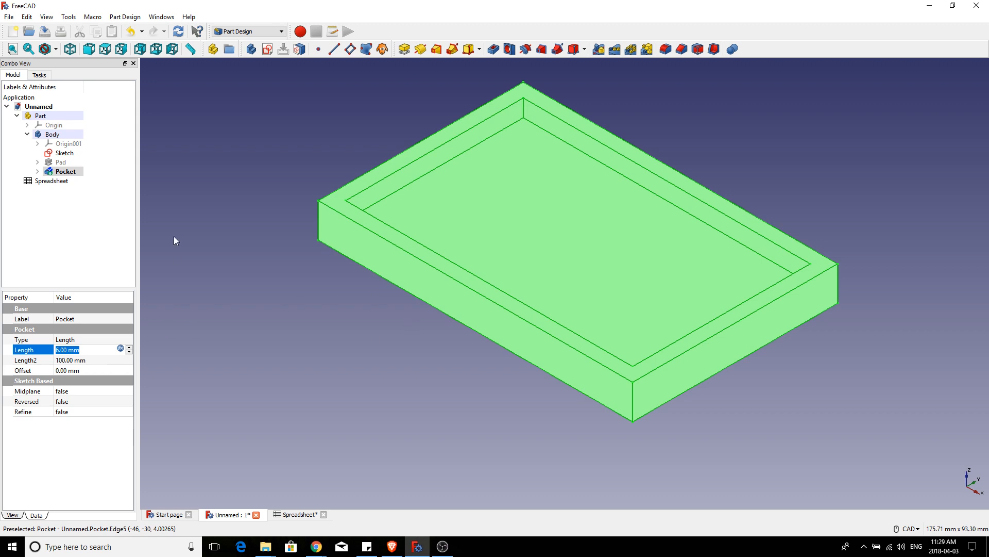
Step: Test the linked pocket depth by setting the pad's length to 20 mm and returning it to 10 mm
click(64, 163)
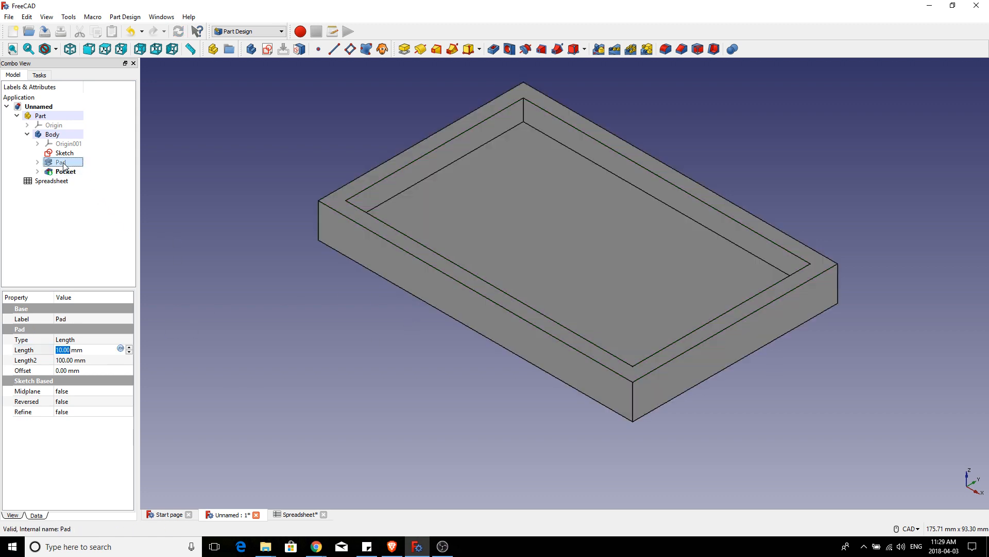
click(59, 350)
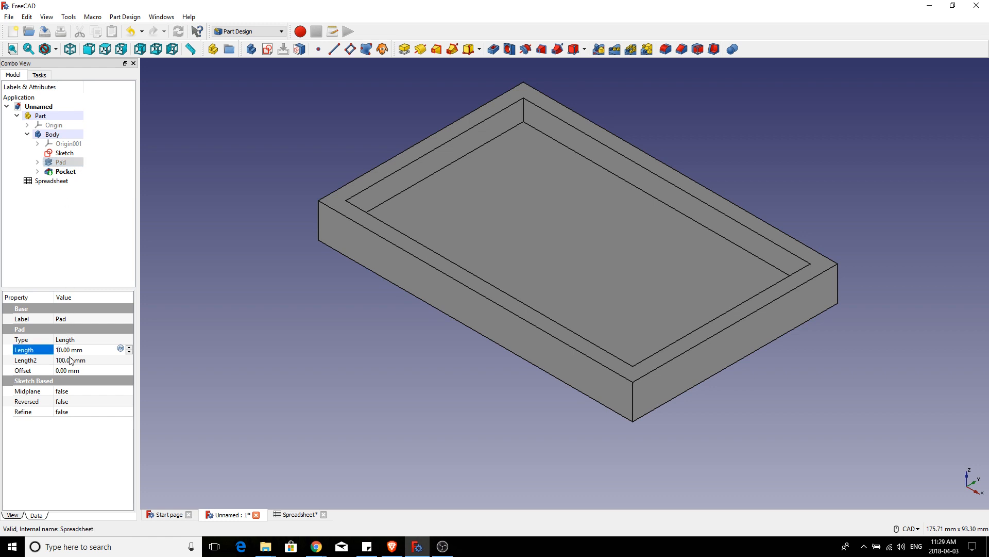
click(71, 361)
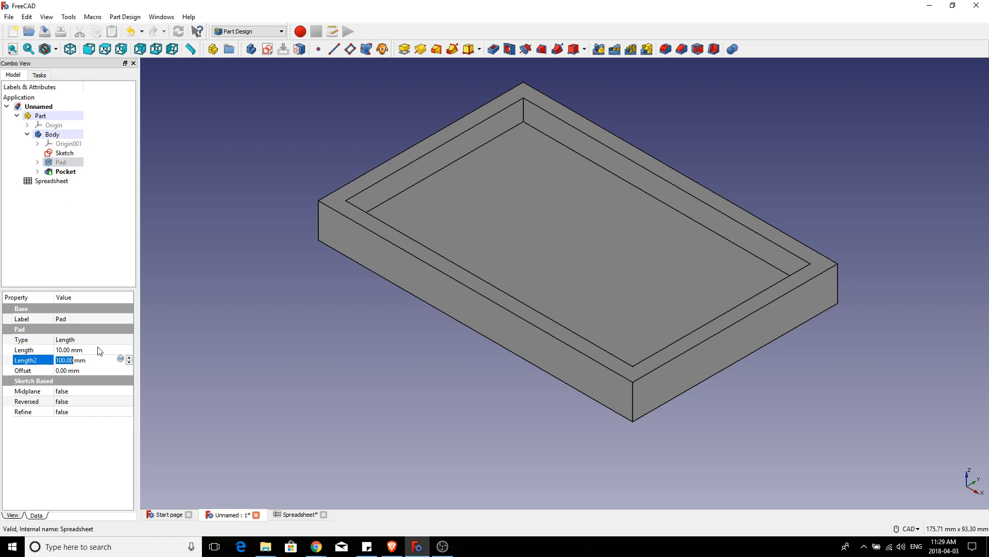
double_click(60, 351)
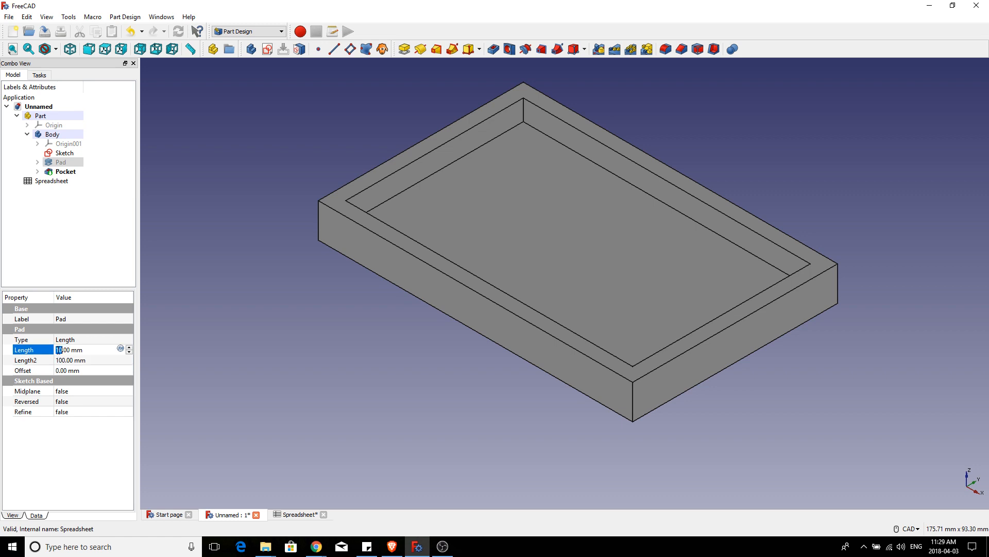
text(20)
key(Return)
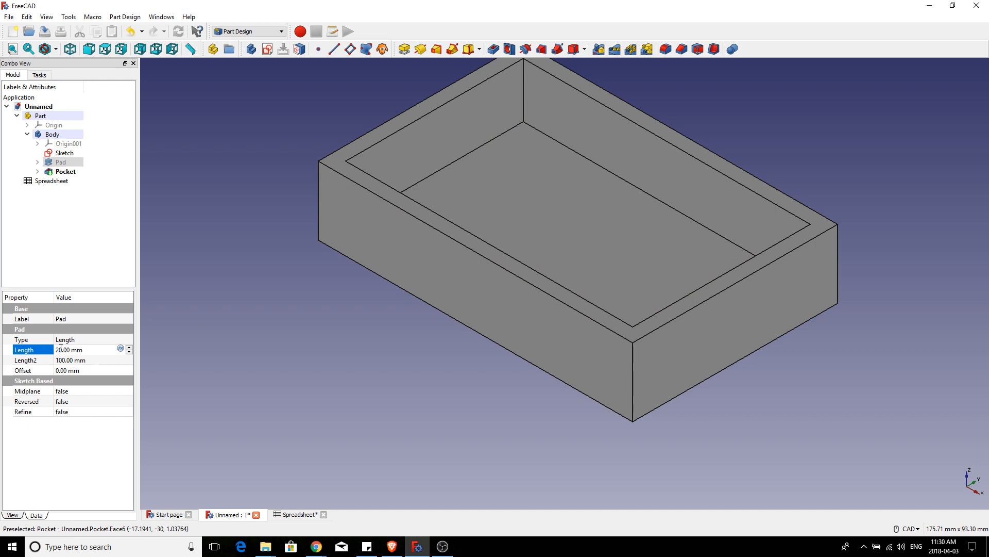
key(BackSpace)
text(1)
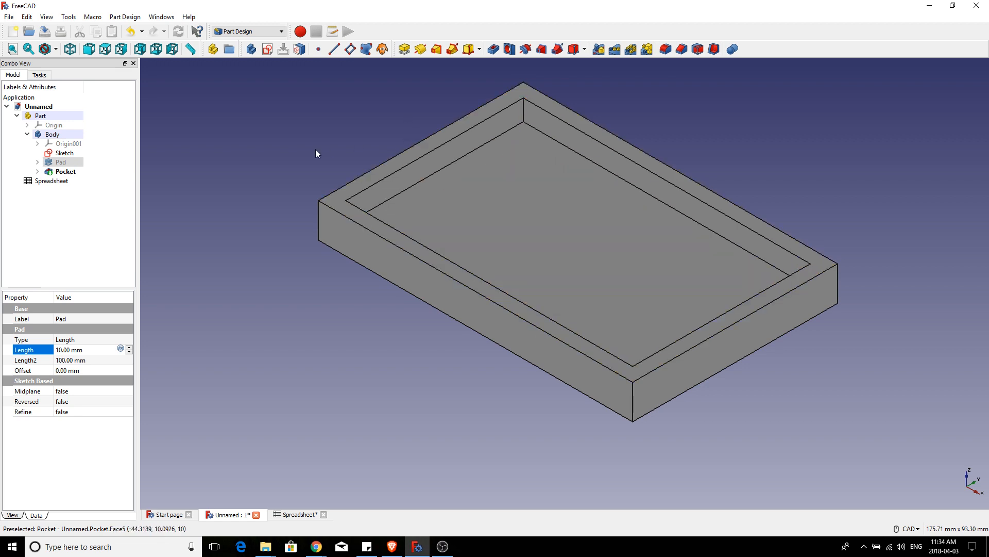
Step: Create a new sketch on the upper rim face of the pocketed body and hide the pocket
click(390, 166)
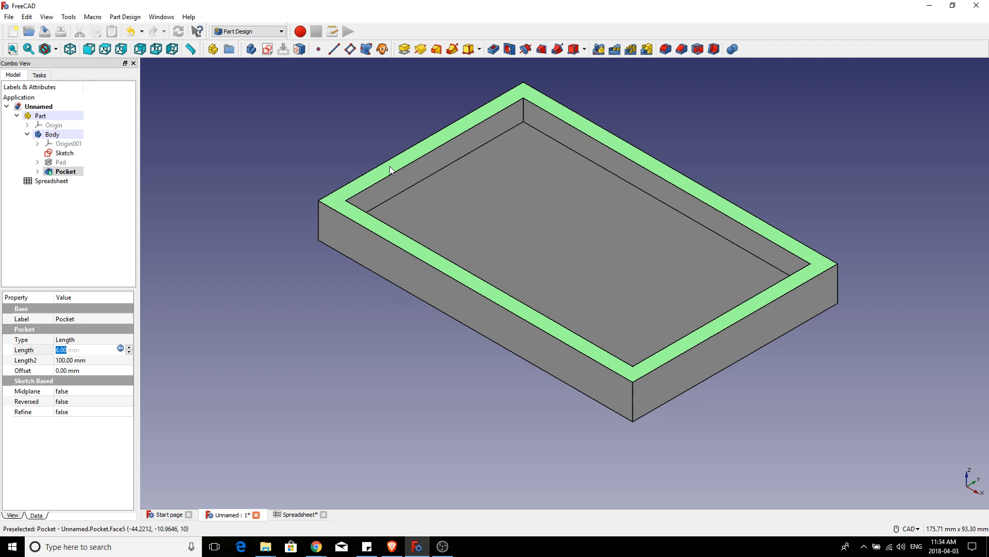
click(268, 50)
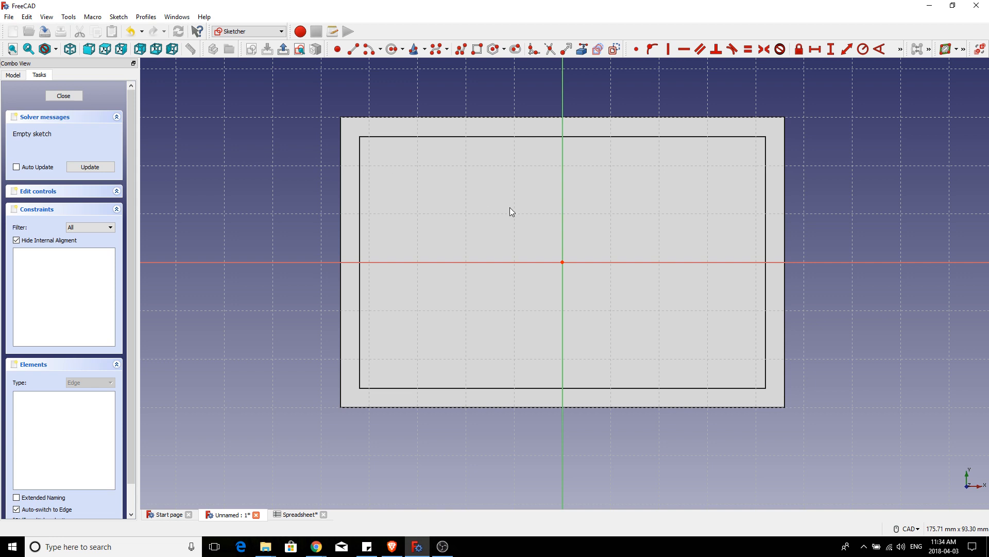
click(12, 75)
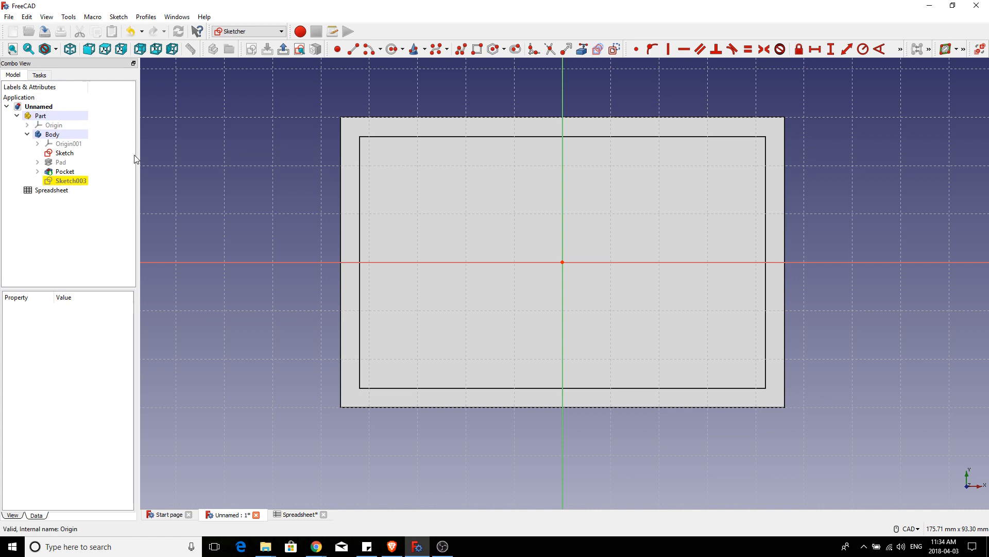
click(66, 171)
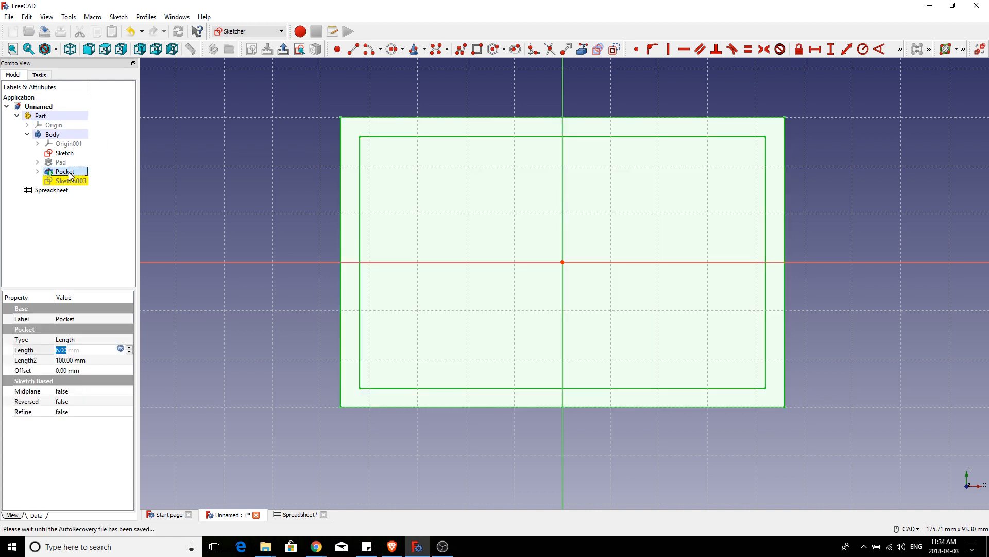
right_click(70, 176)
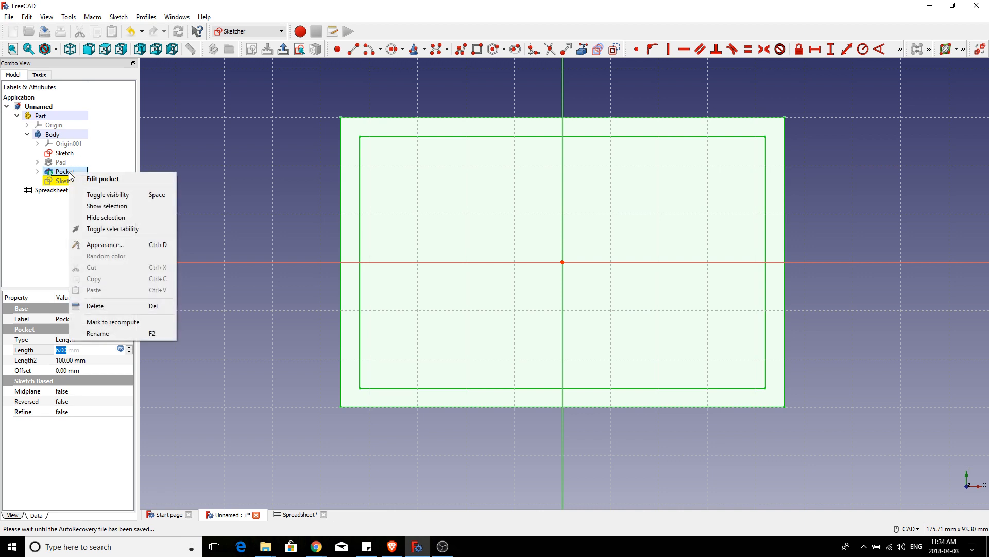
click(103, 217)
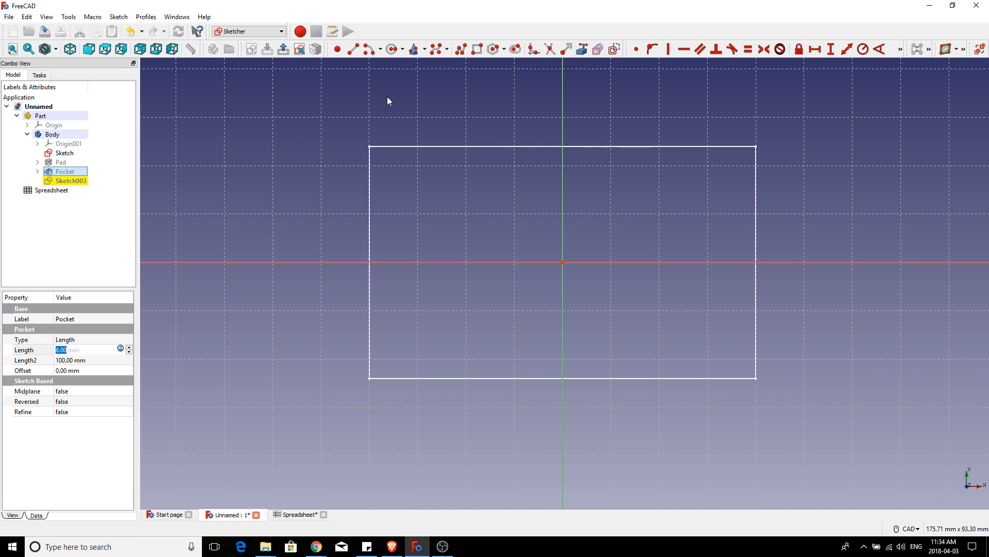
Step: Draw a rectangle slightly outside the base sketch's outline and link the outline's upper edge as external geometry
click(477, 50)
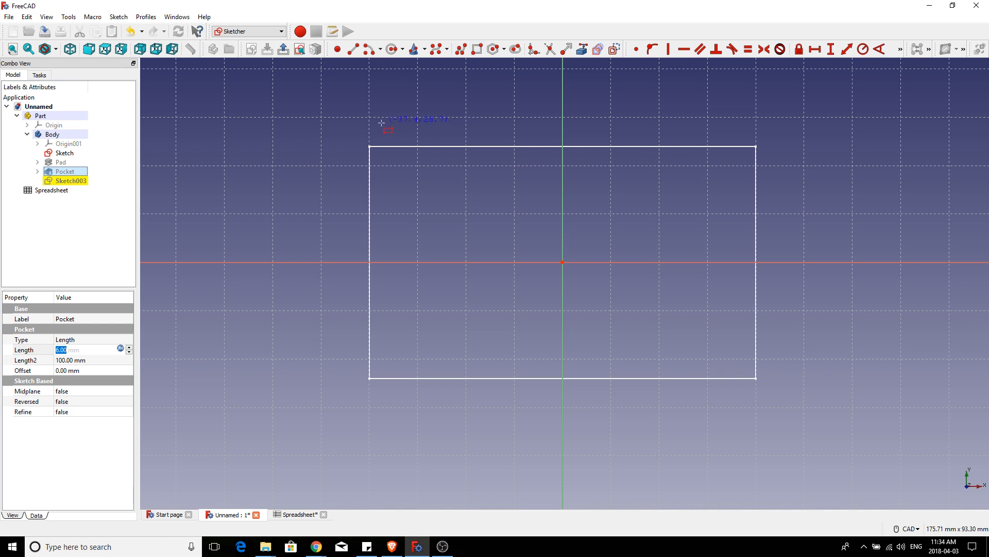
click(358, 136)
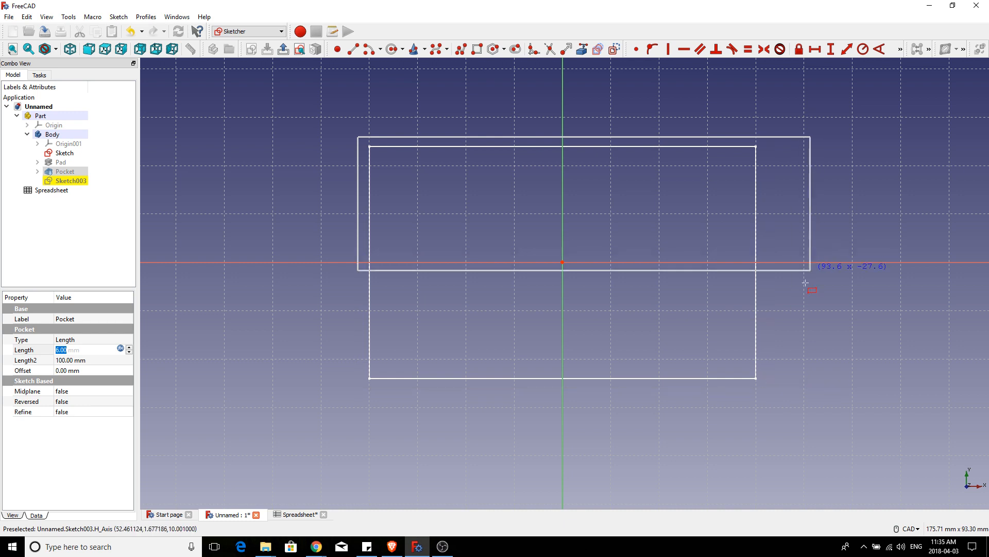
click(767, 393)
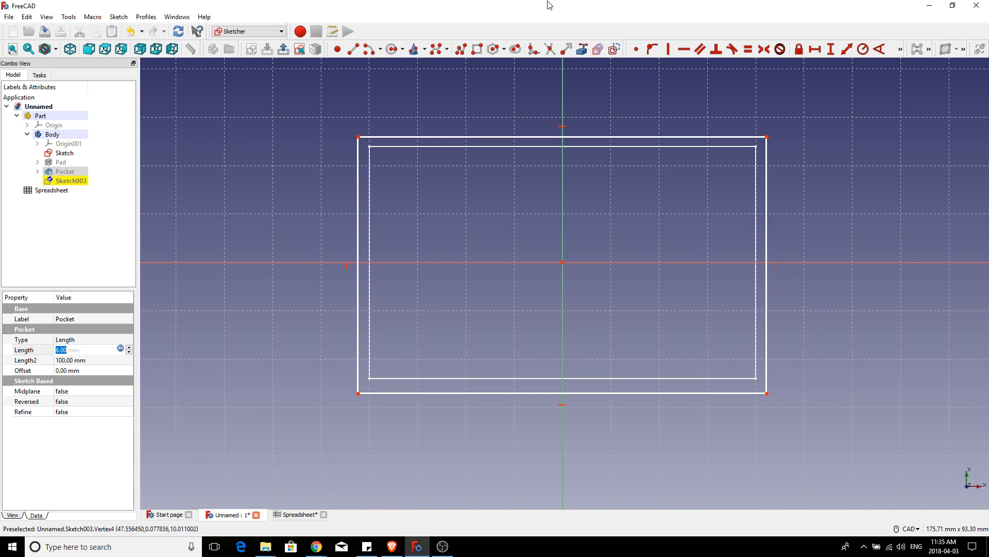
click(583, 50)
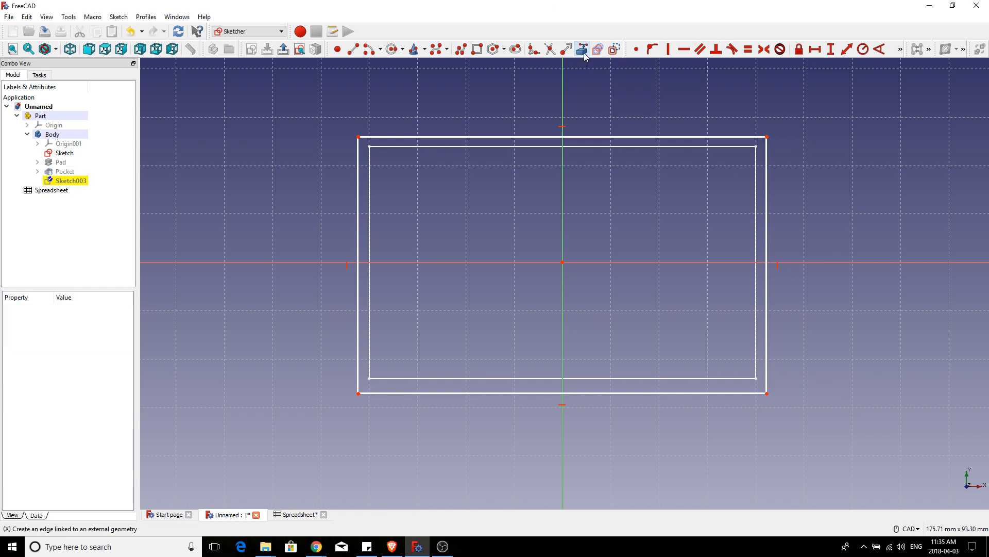
click(577, 147)
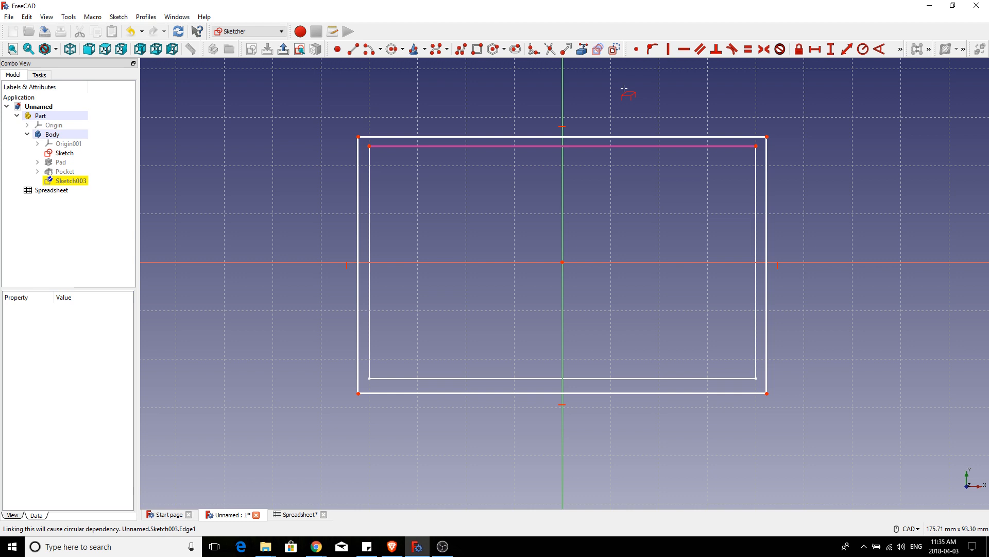
right_click(533, 118)
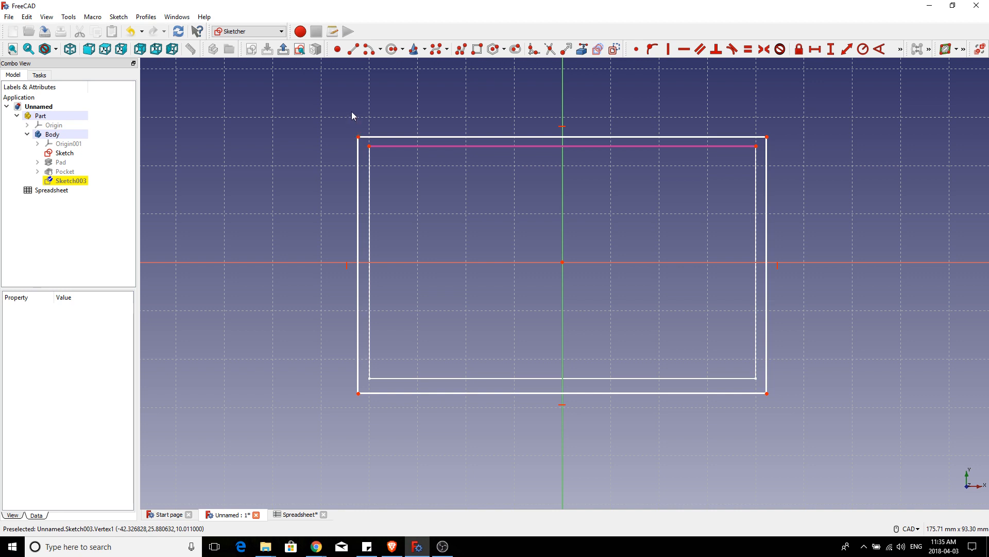
Step: Constrain the horizontal distance between the upper-left corners of the outer rectangle and the external edge to Spreadsheet.WallThickness/2 + Spreadsheet.CardOffset, and move its label clear
click(358, 138)
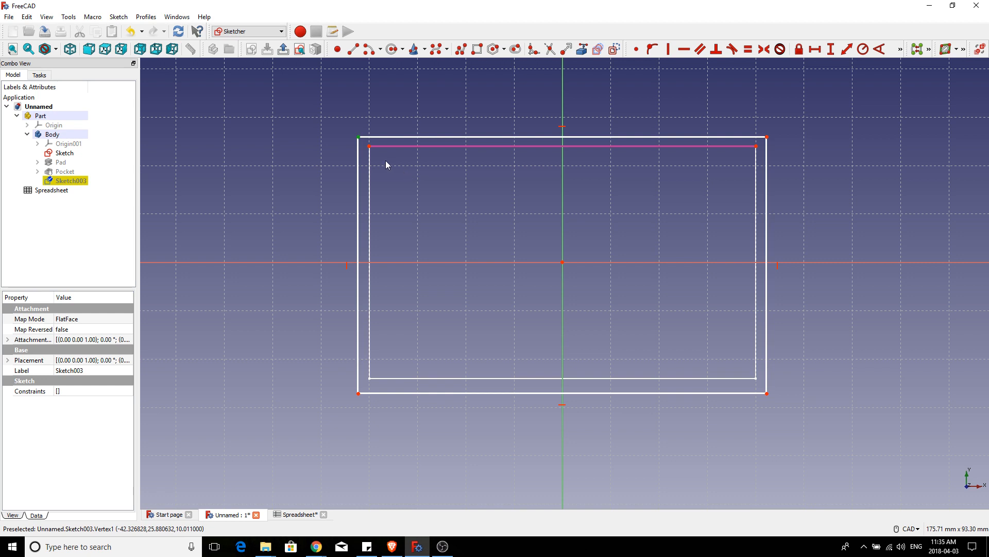
click(369, 146)
click(820, 52)
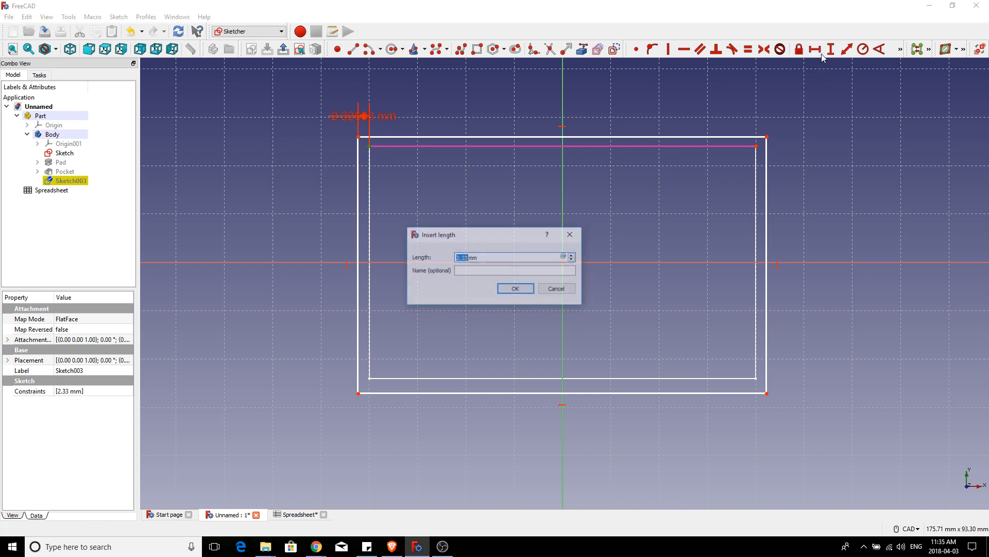
click(565, 256)
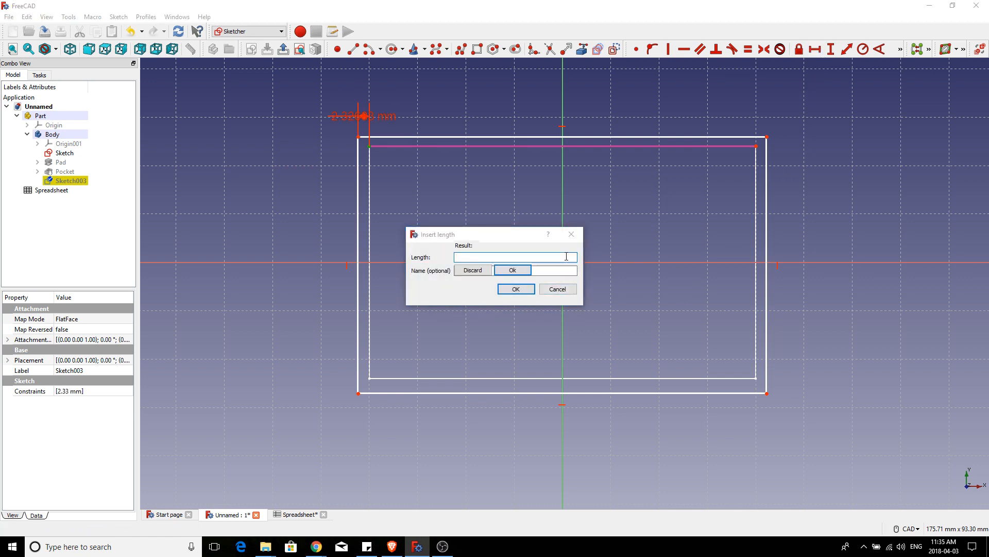
text(sp)
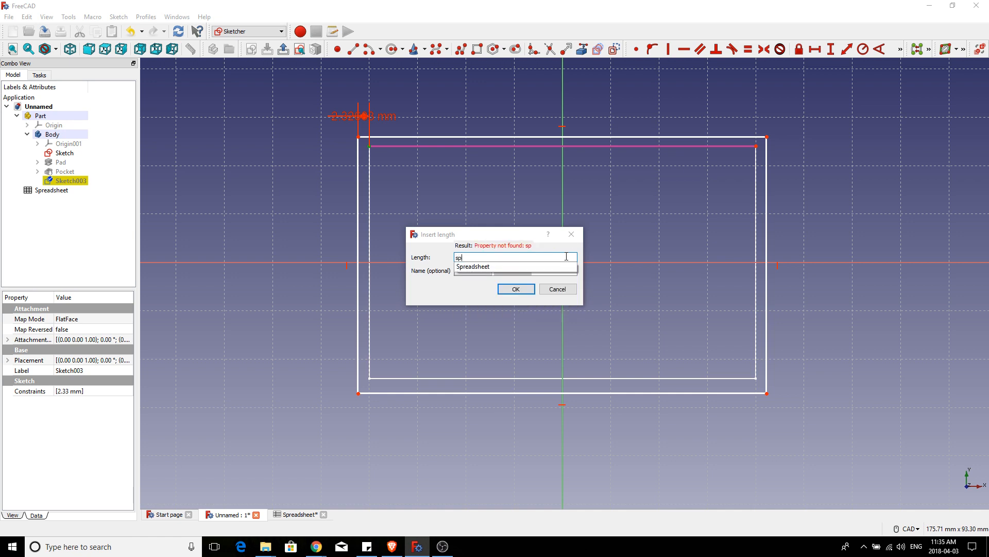
click(477, 266)
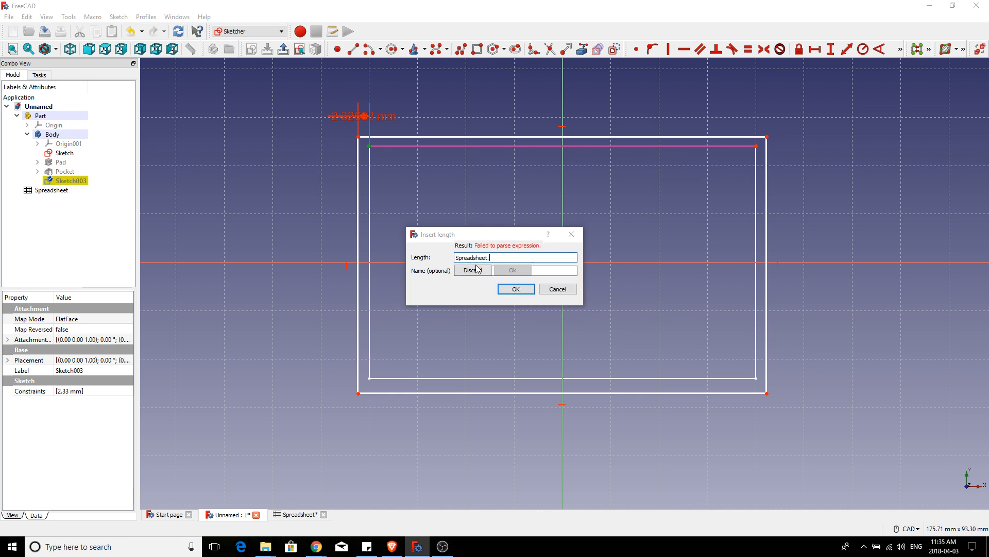
text(wal)
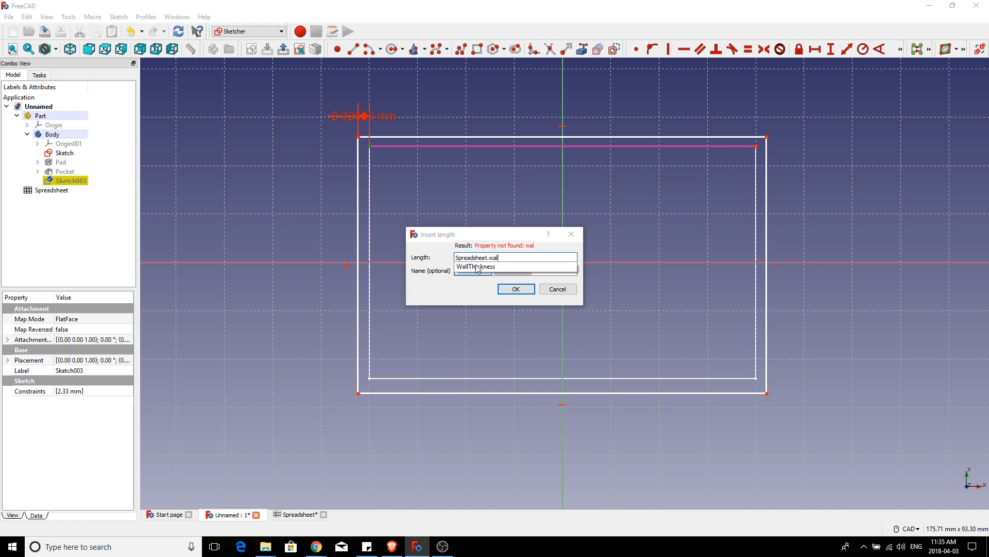
click(477, 267)
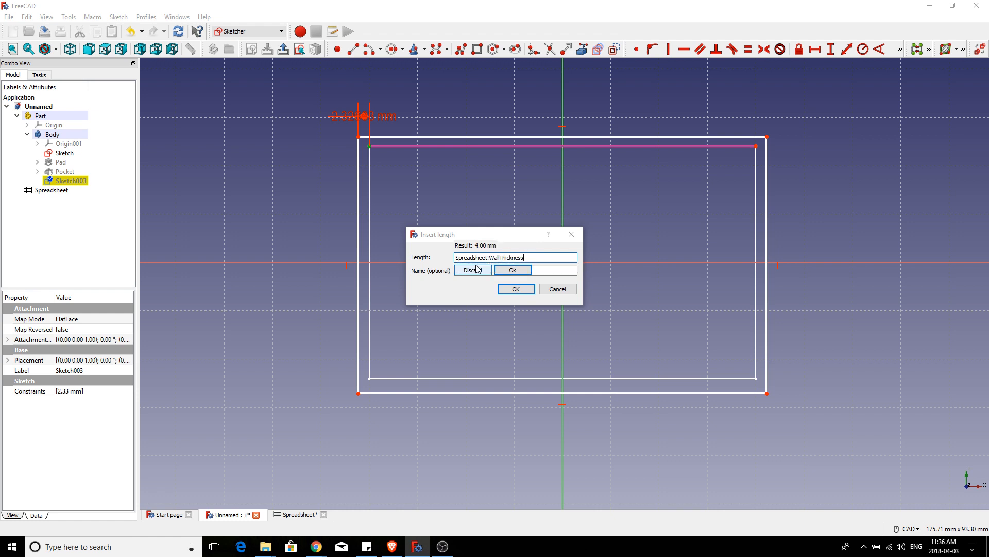
text(/2)
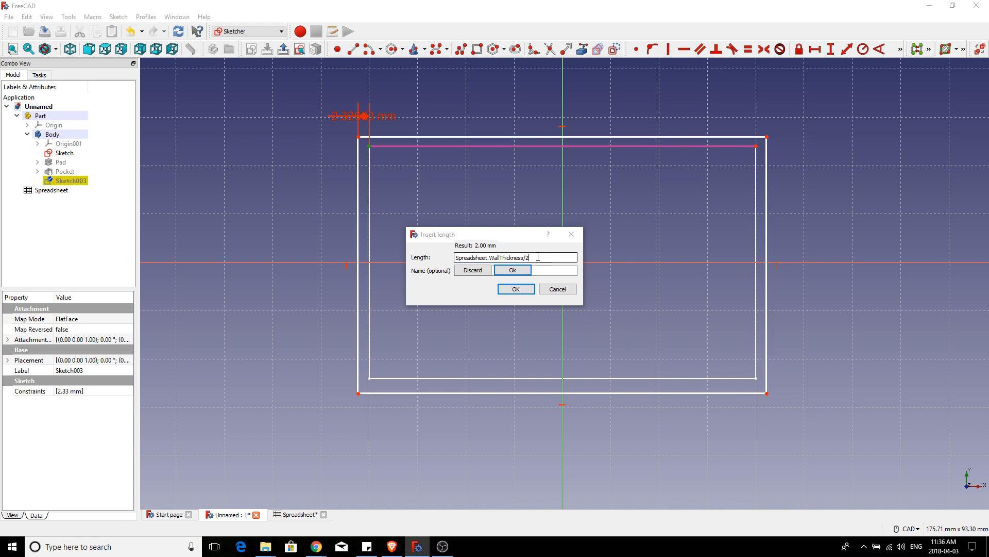
text(+ )
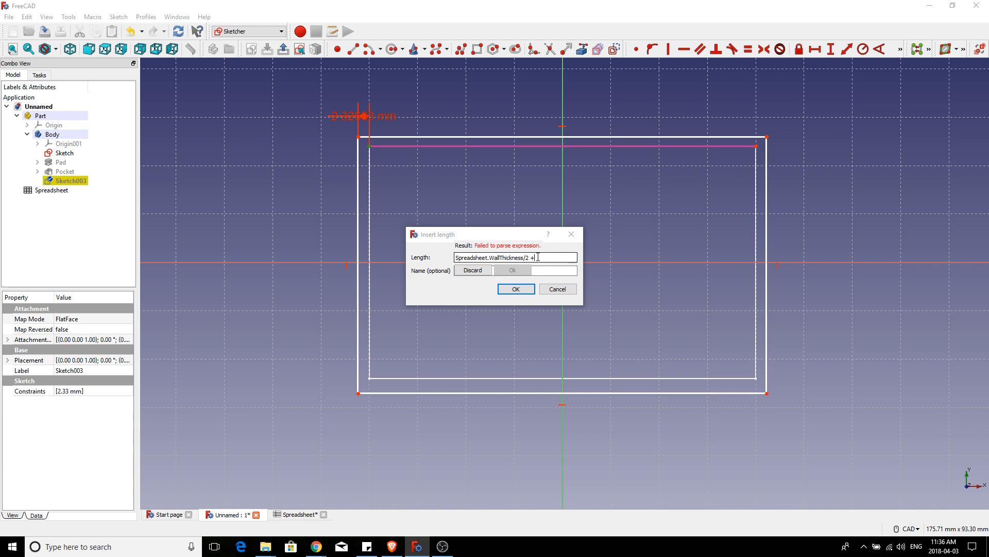
text(spre)
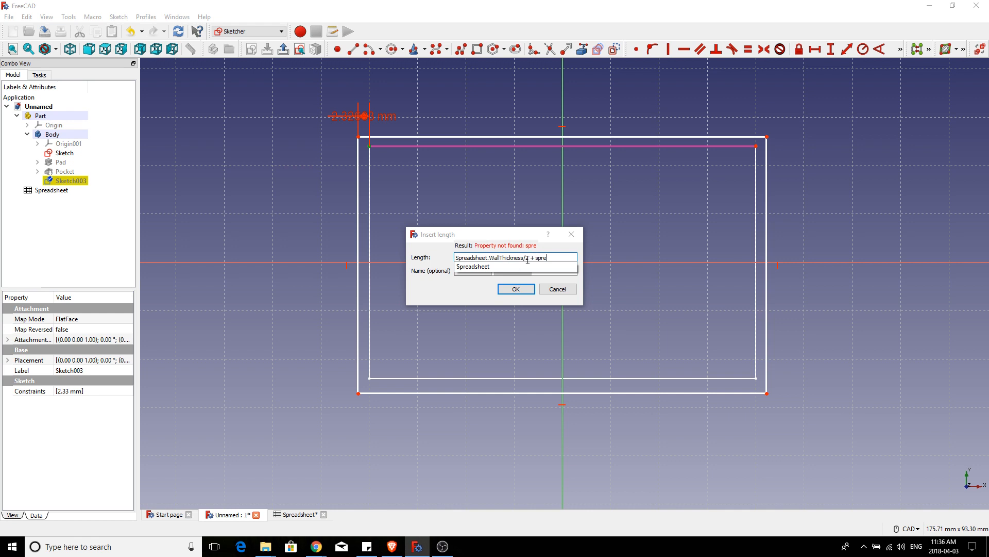
click(496, 267)
text(car)
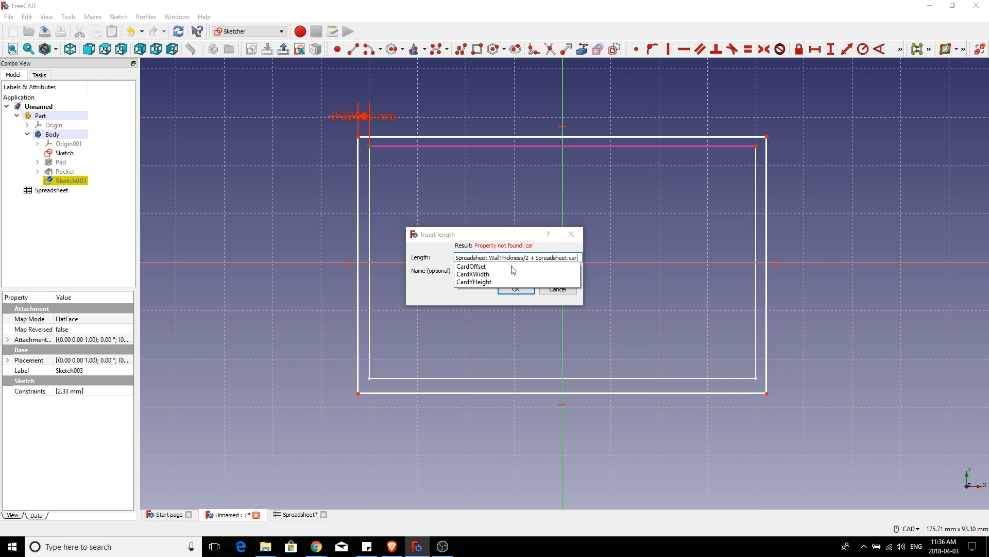
click(478, 267)
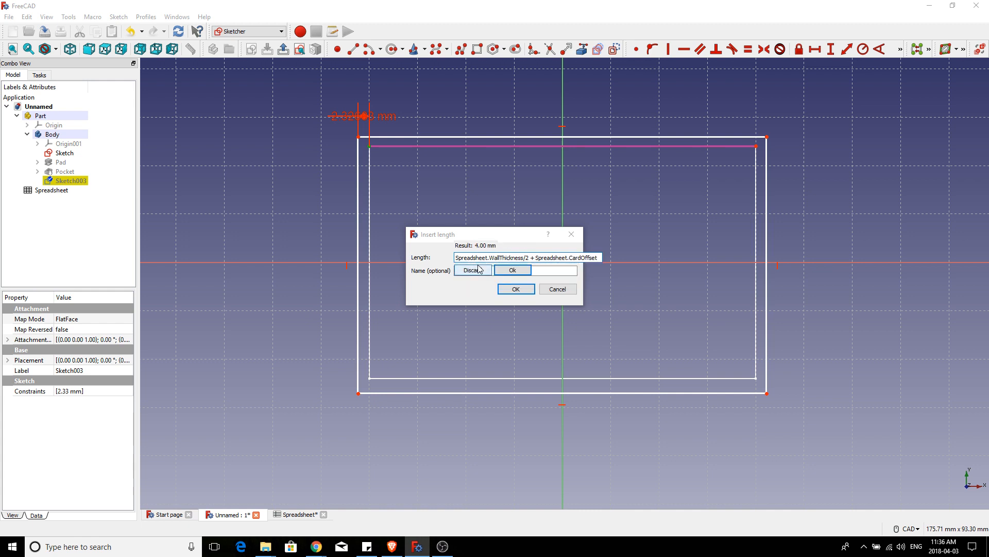
click(518, 273)
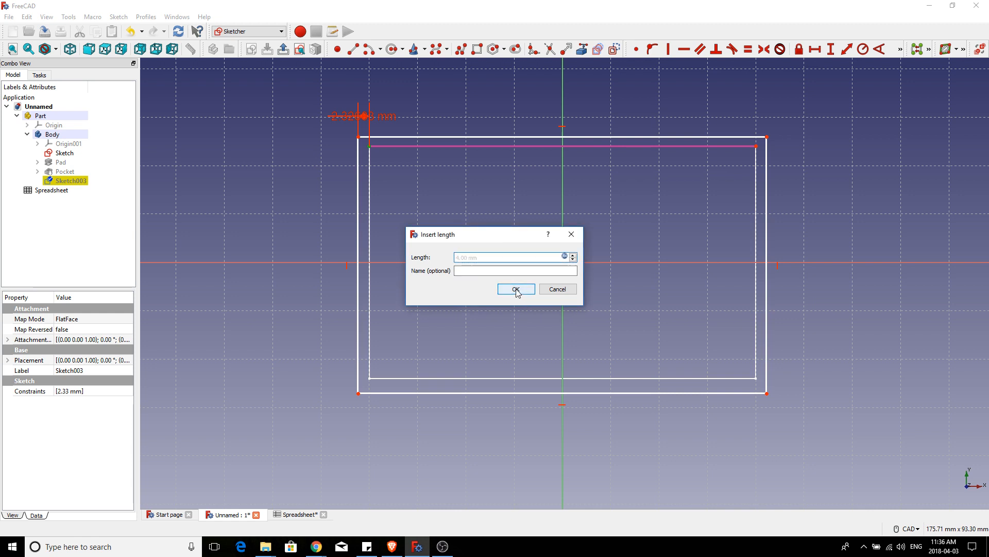
click(516, 289)
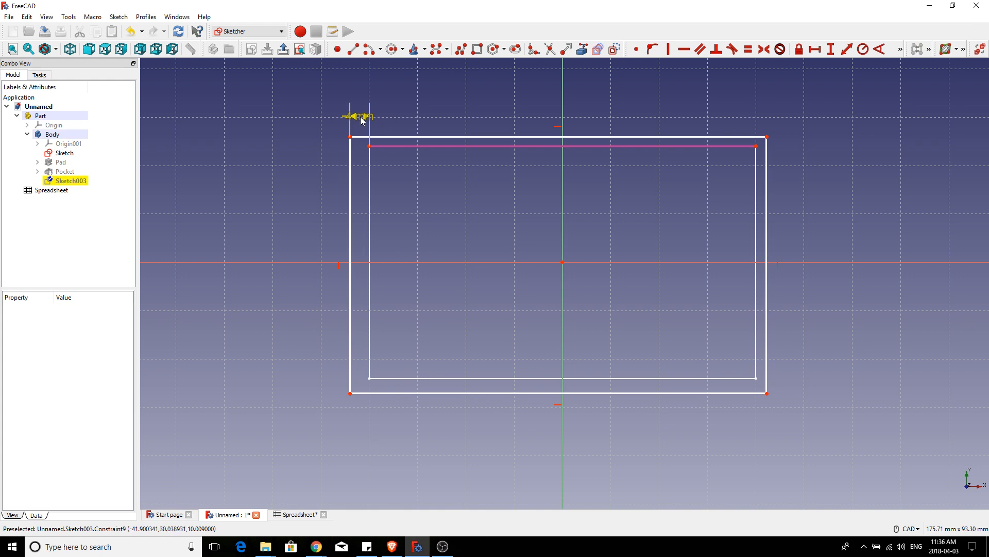
drag(363, 117, 319, 113)
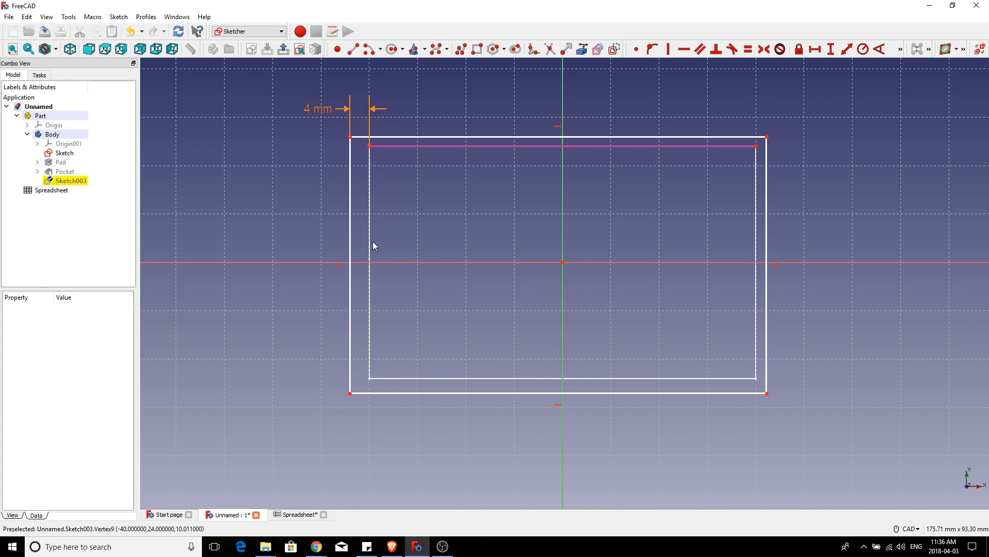
Step: Constrain the vertical distance between the same upper-left corners to Spreadsheet.WallThickness/2 + Spreadsheet.CardOffset, and move its label beside the outline
click(352, 139)
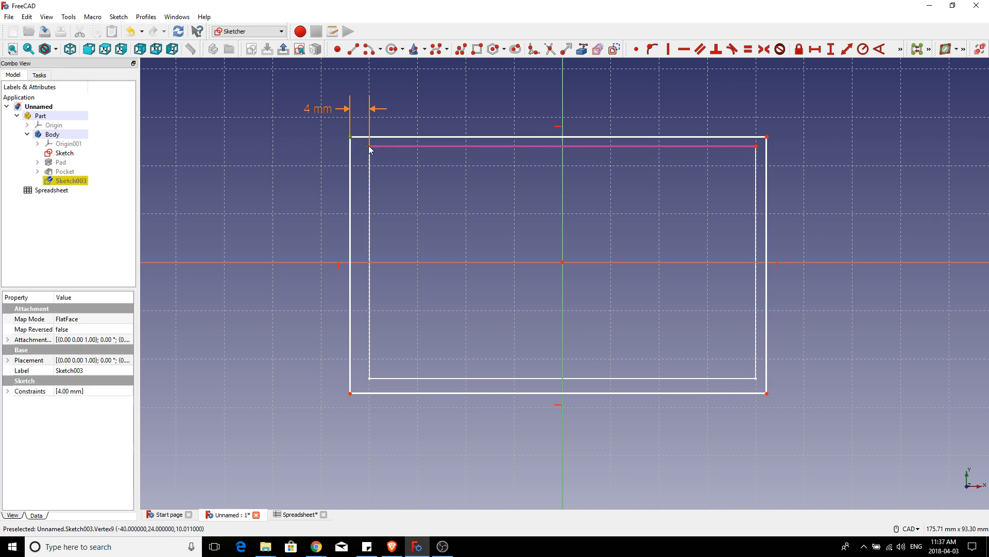
click(369, 146)
click(831, 48)
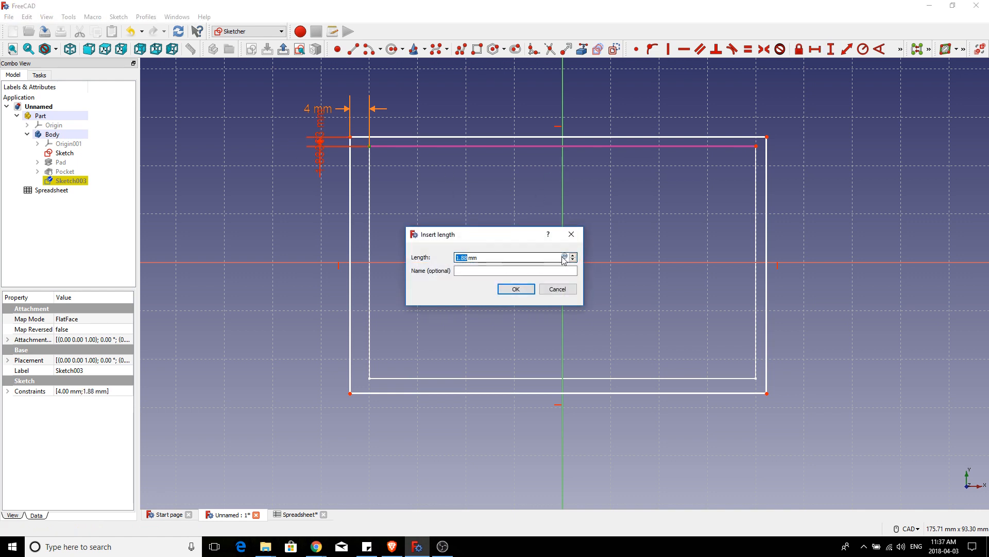
click(564, 257)
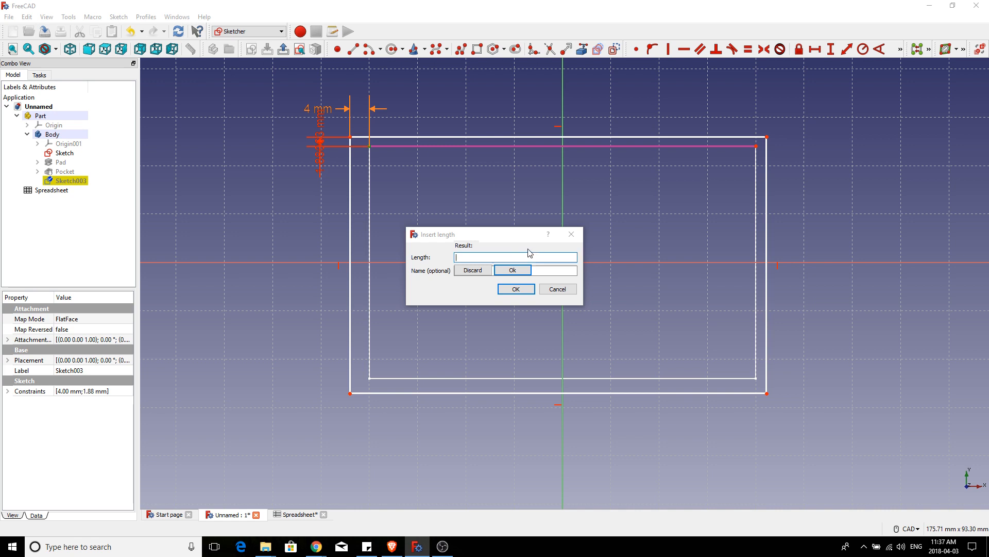
text(Sp)
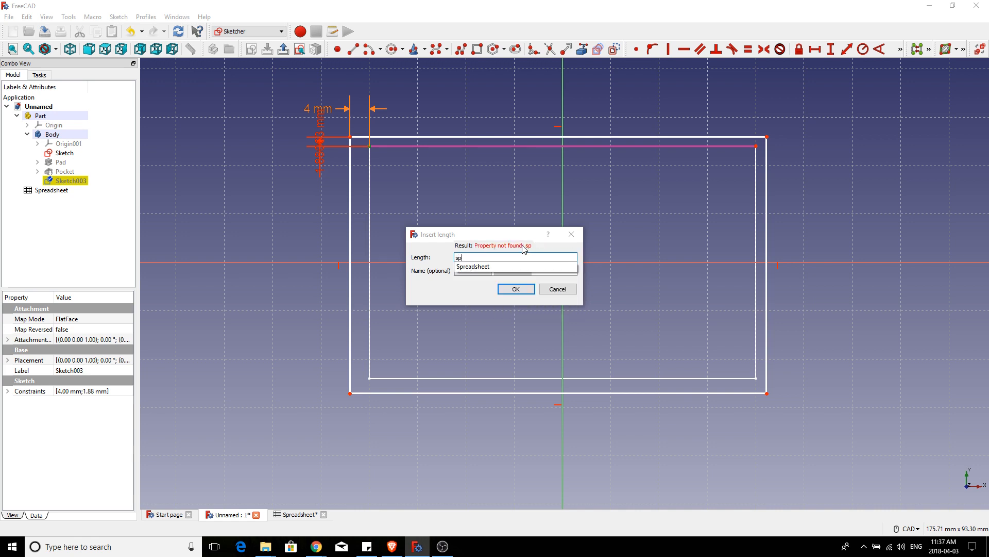
click(485, 267)
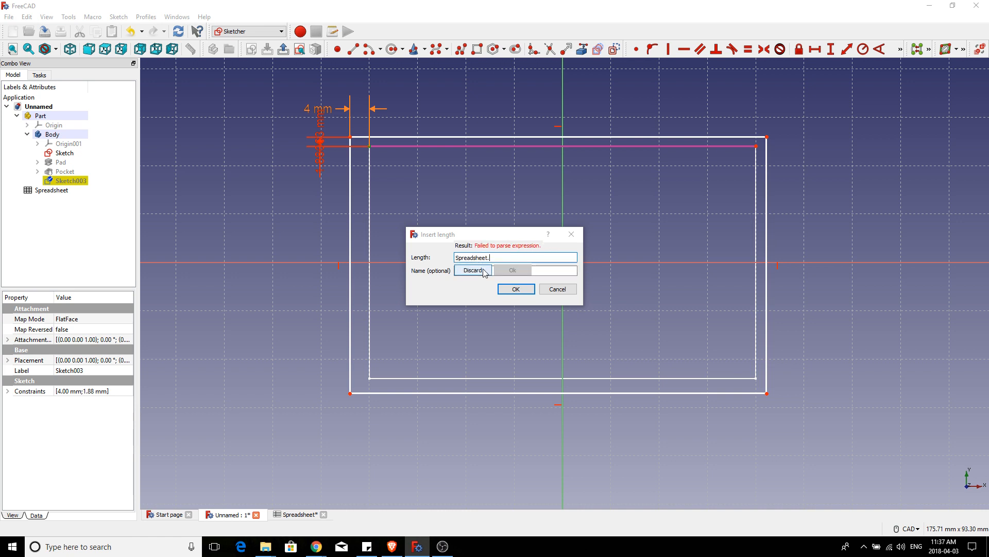
text(wa)
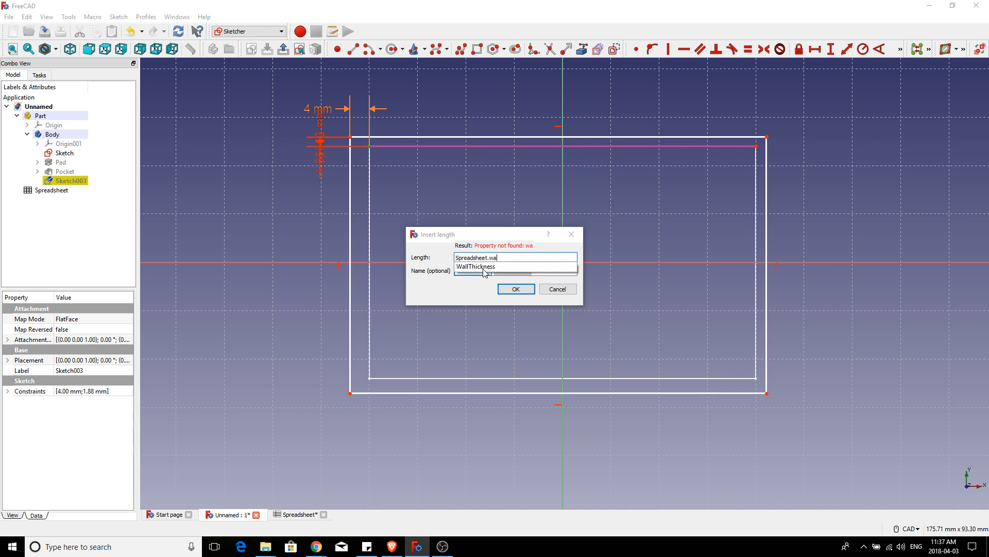
click(483, 267)
text(/2)
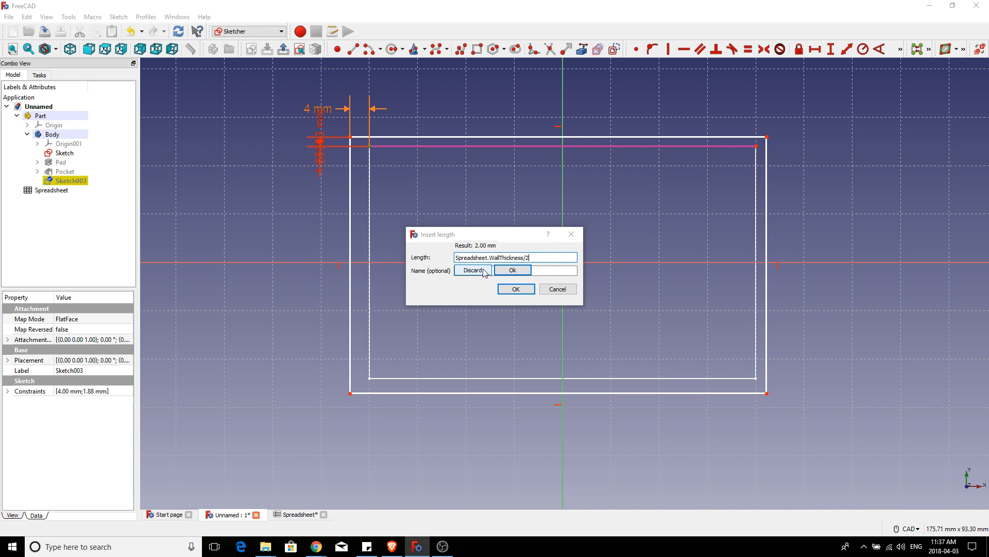
text( +)
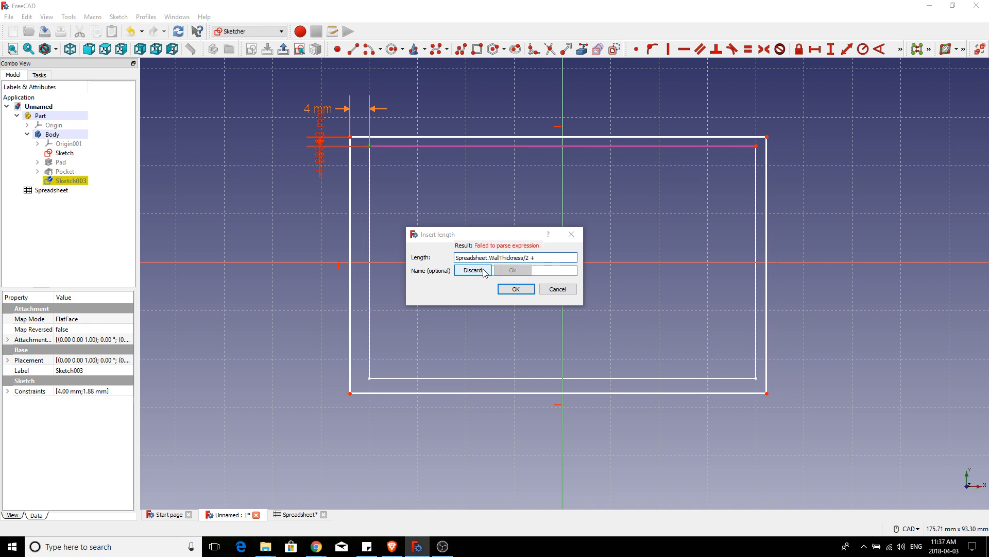
text( spr)
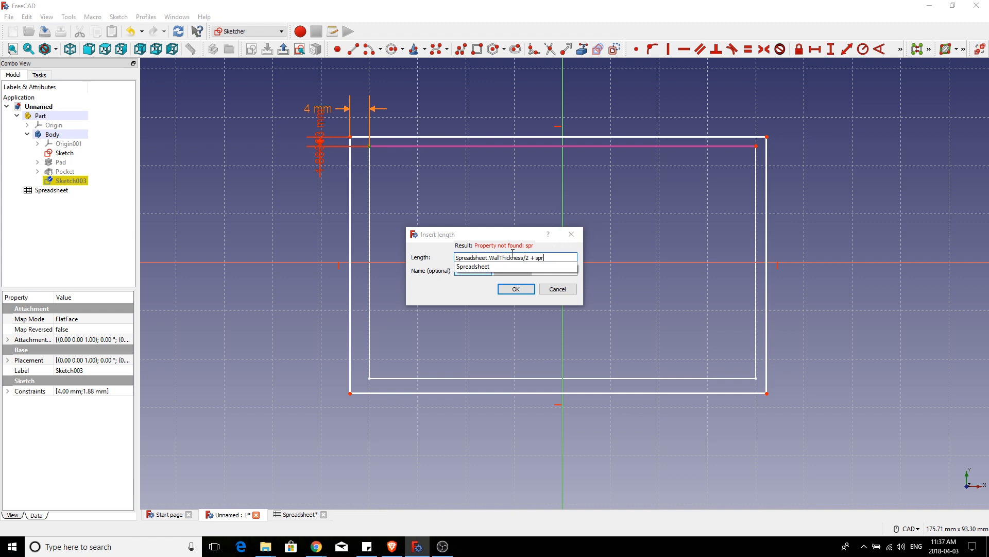
click(483, 267)
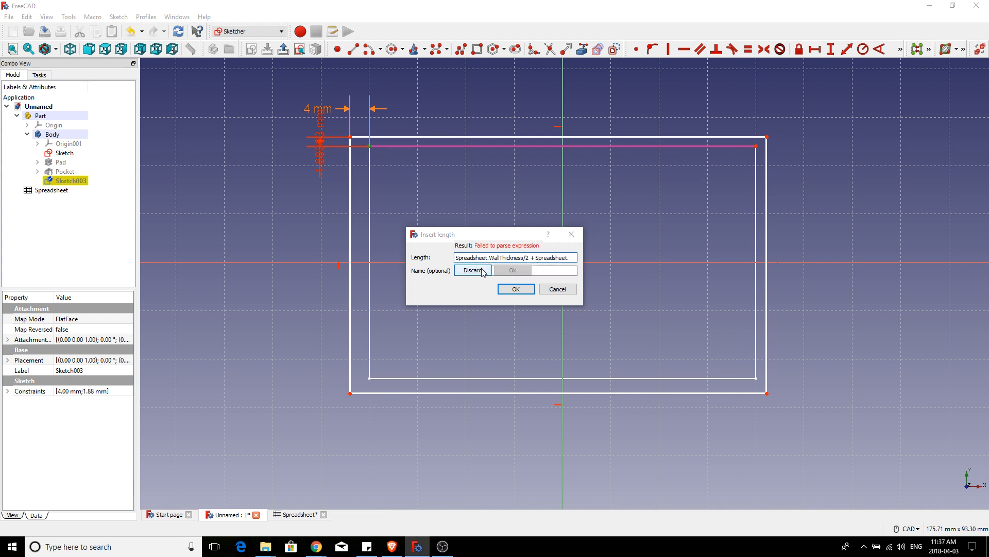
text(car)
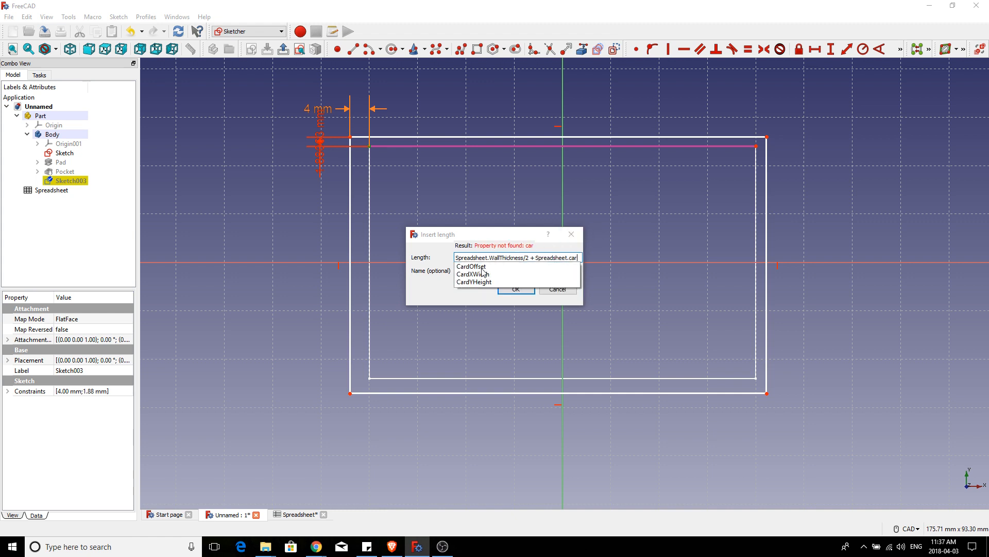
click(480, 267)
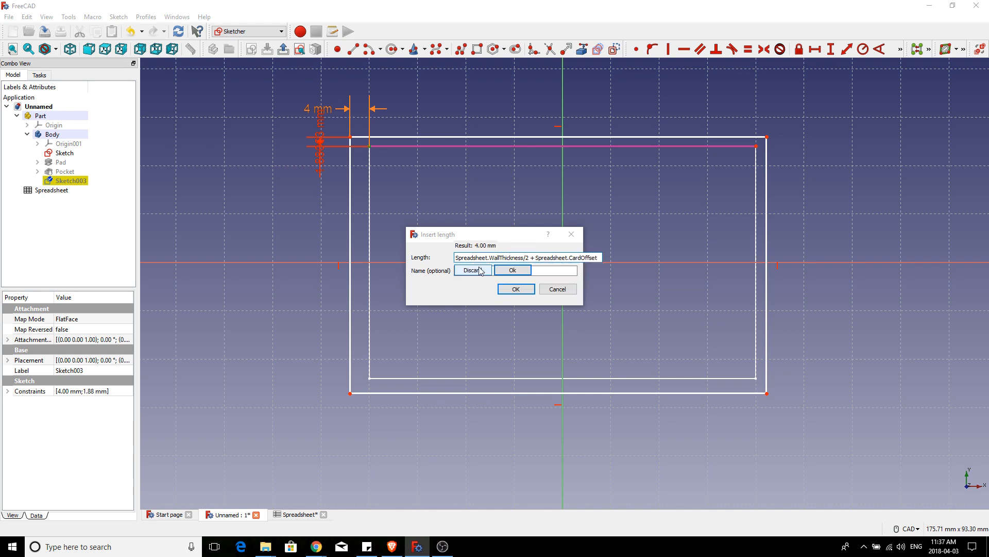
click(512, 271)
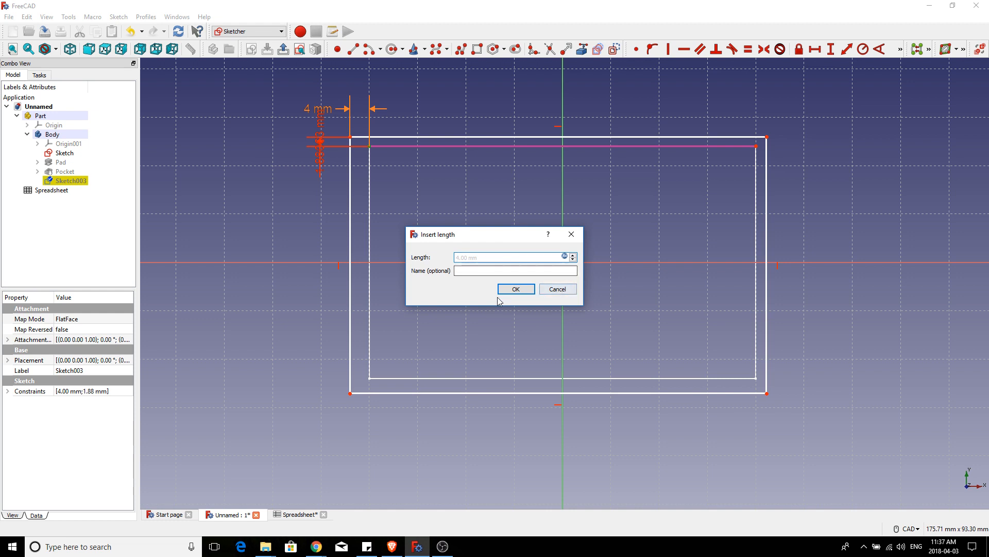
click(515, 290)
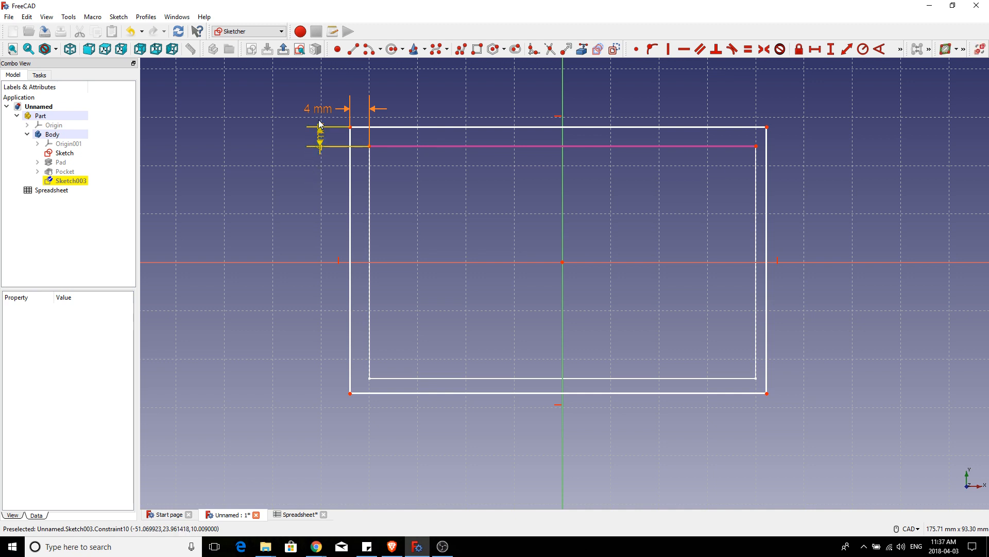
drag(320, 137, 292, 184)
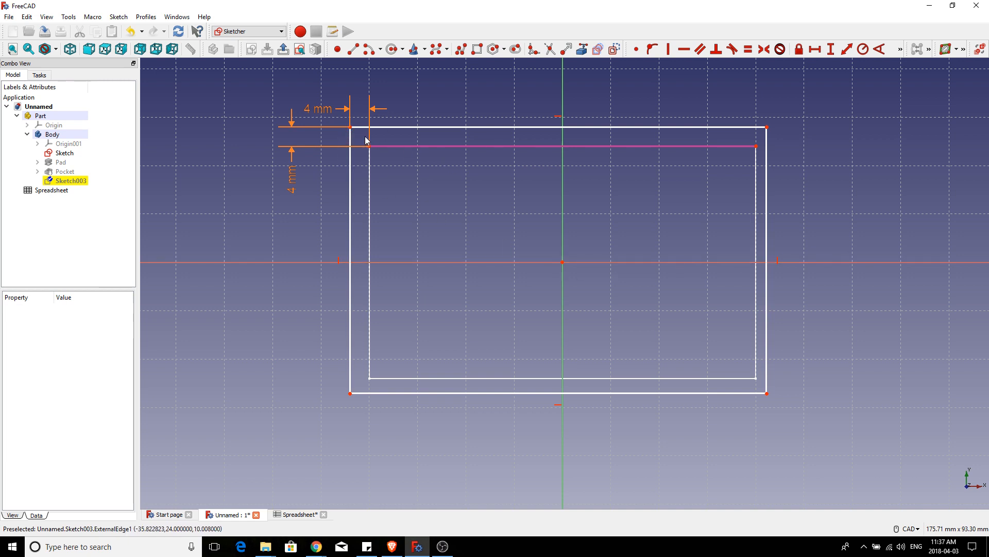
Step: Make the outer rectangle's two left corners symmetric about the horizontal axis
click(351, 125)
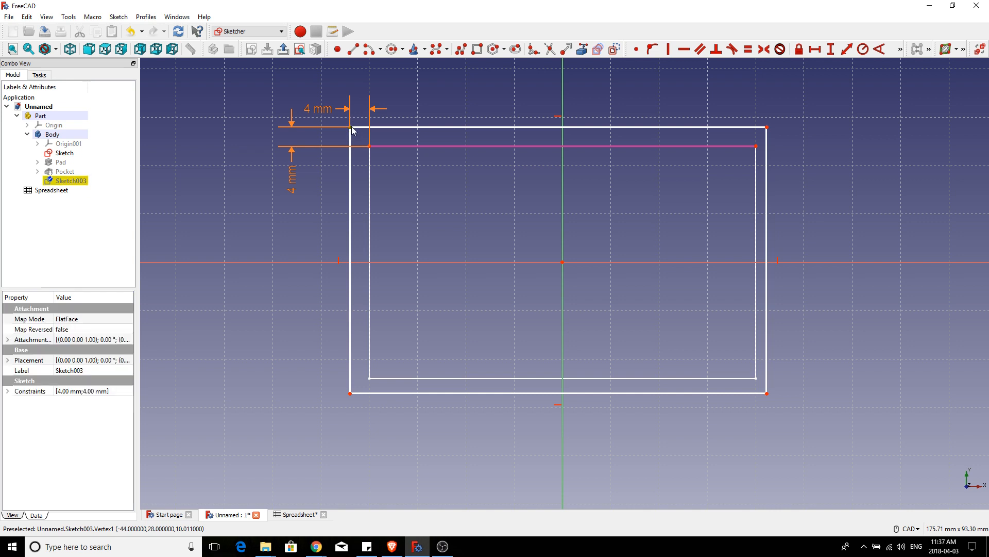
click(350, 394)
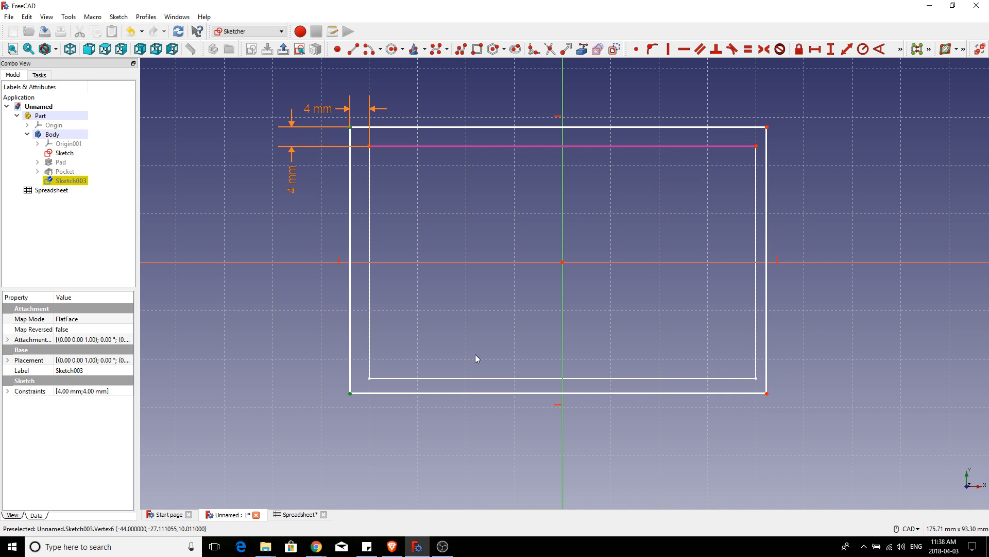
click(445, 262)
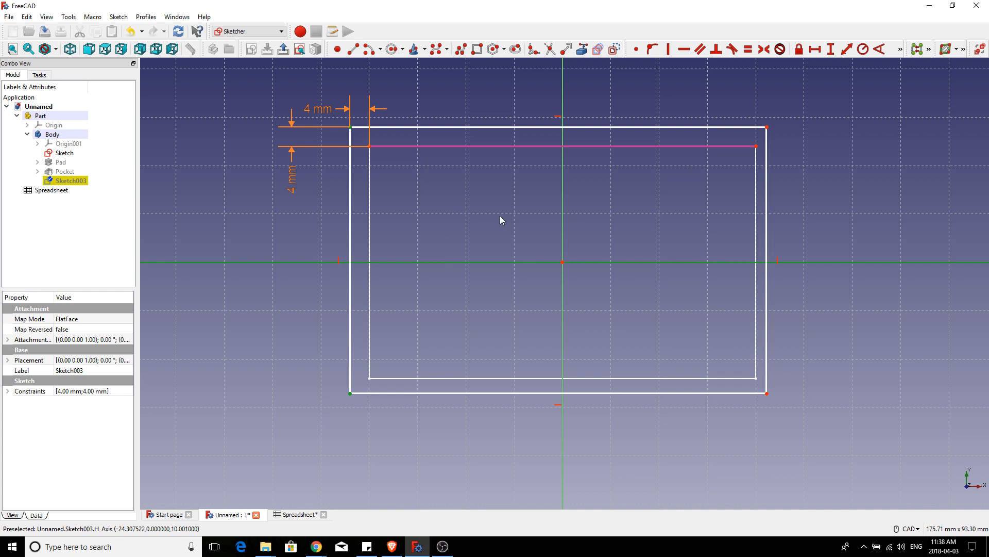
click(763, 49)
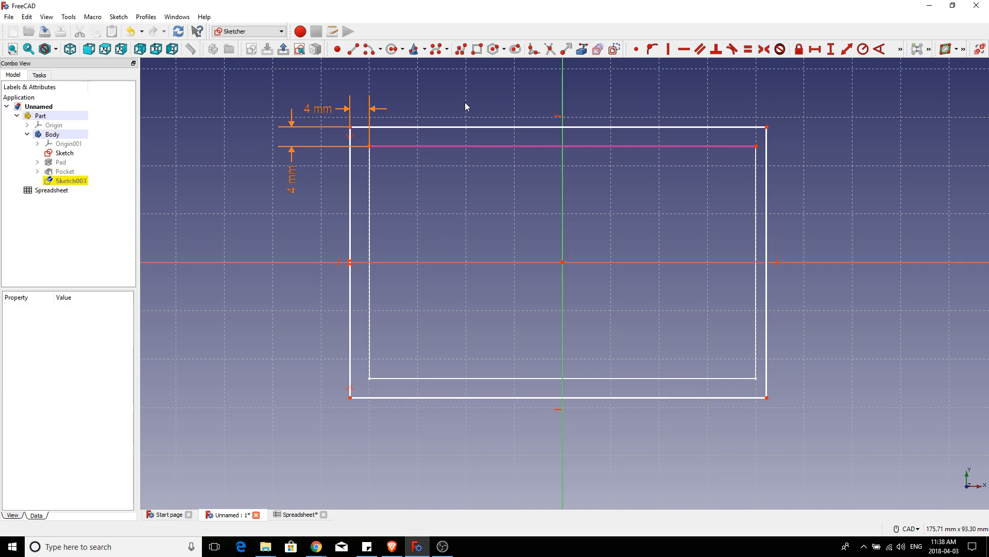
Step: Make the outer rectangle's two upper corners symmetric about the vertical axis, and close the sketch
click(351, 128)
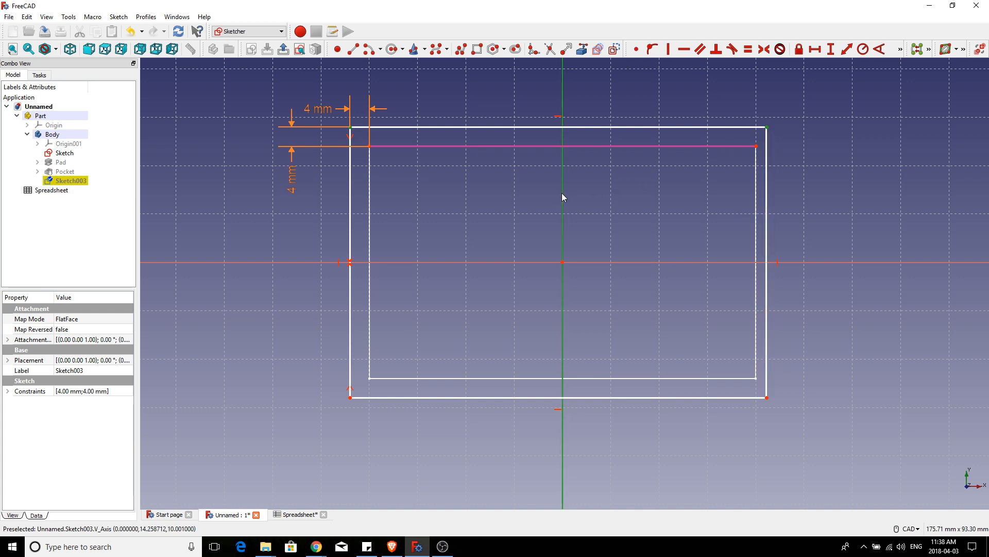
click(766, 52)
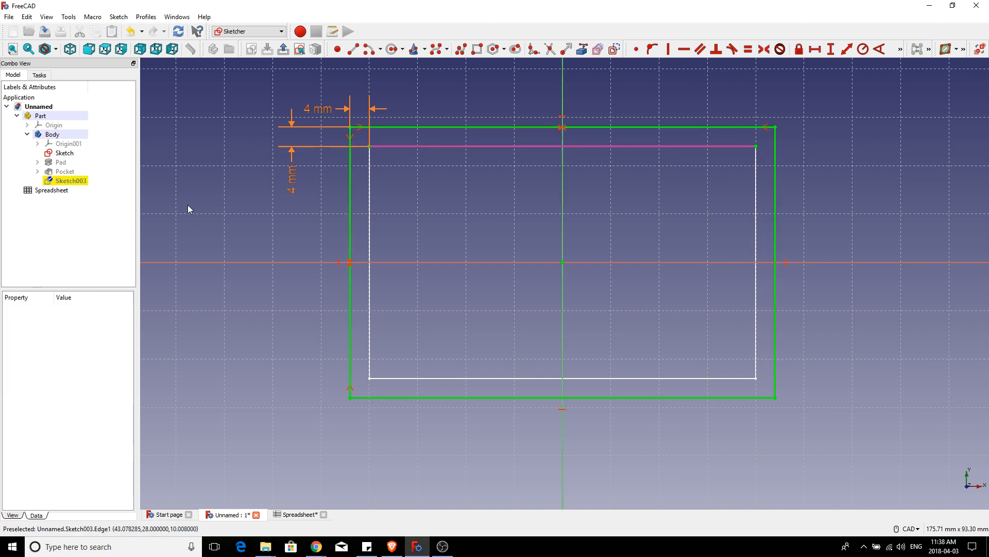
click(39, 75)
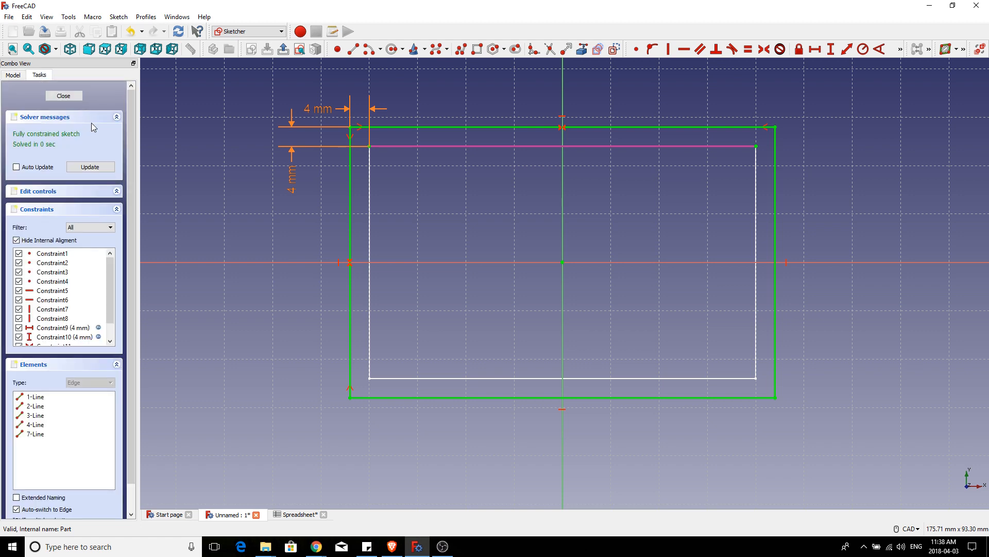
click(282, 51)
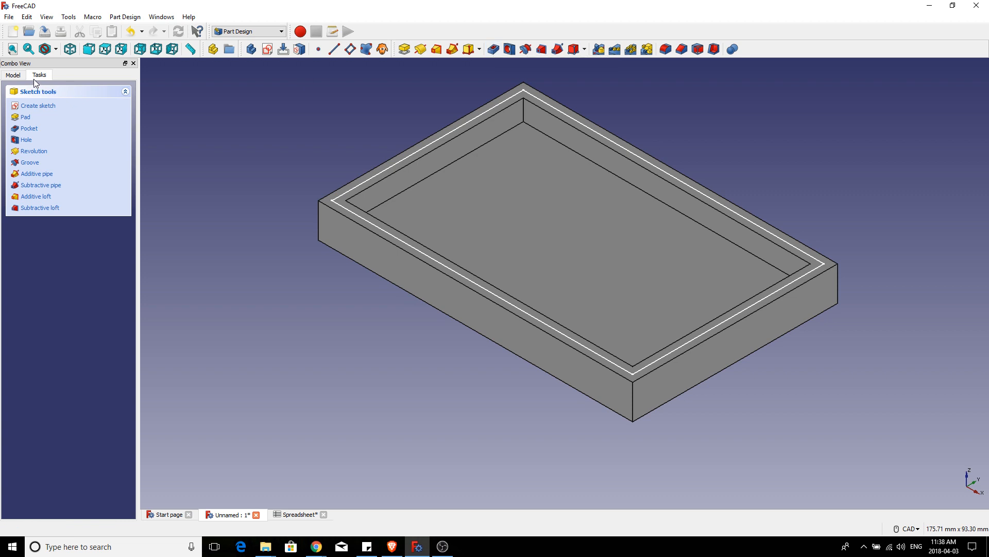
Step: Cut a 3 mm deep pocket from the rim-face sketch Sketch003
click(12, 75)
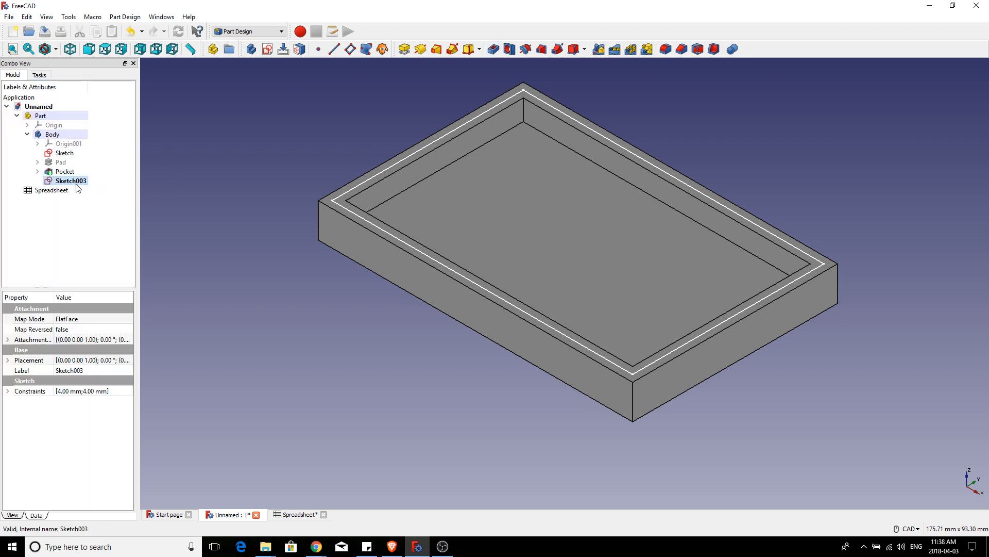
click(496, 48)
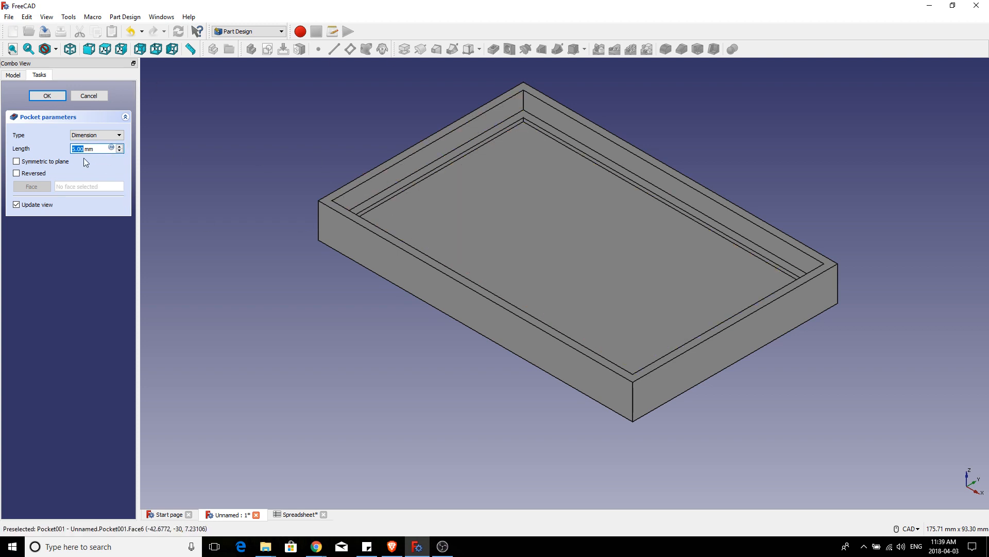
click(77, 149)
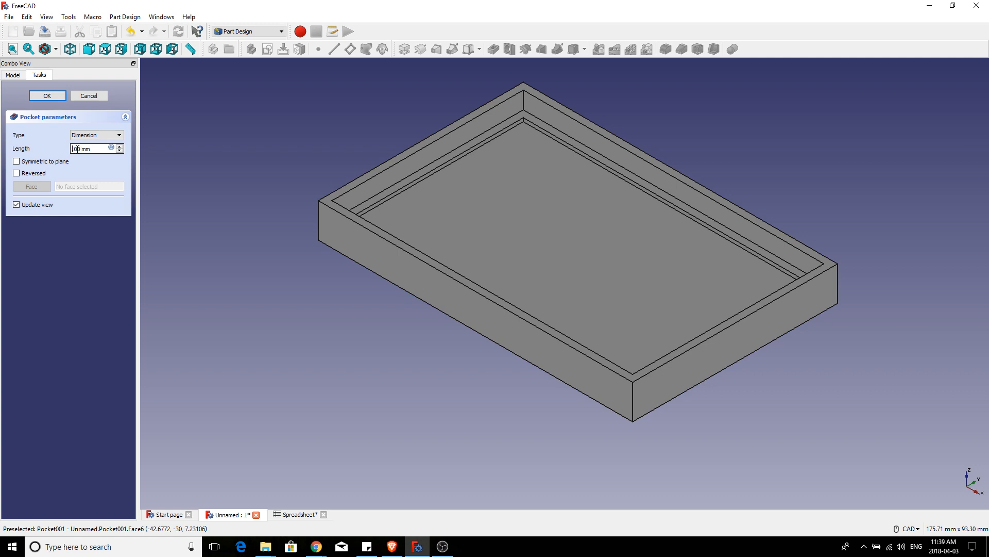
text(3)
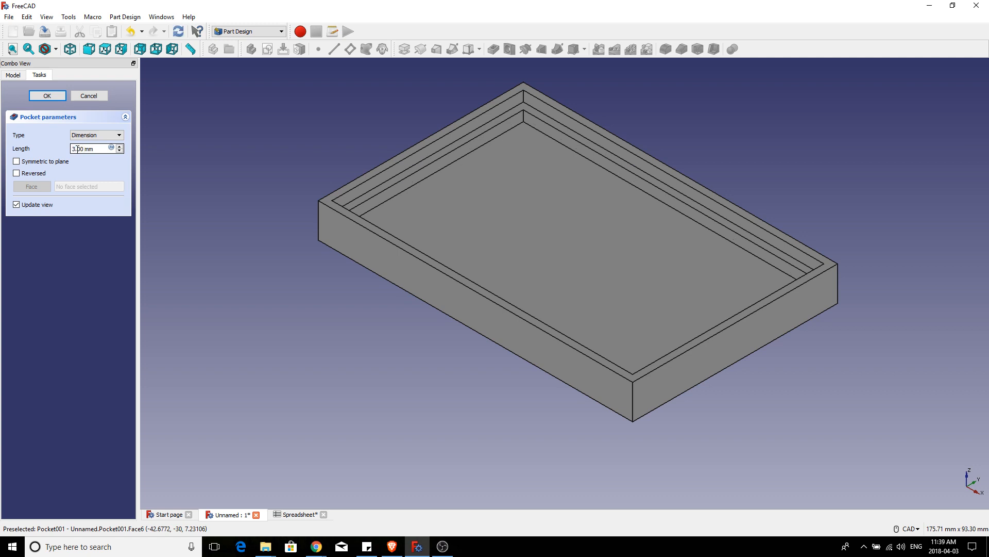
key(Return)
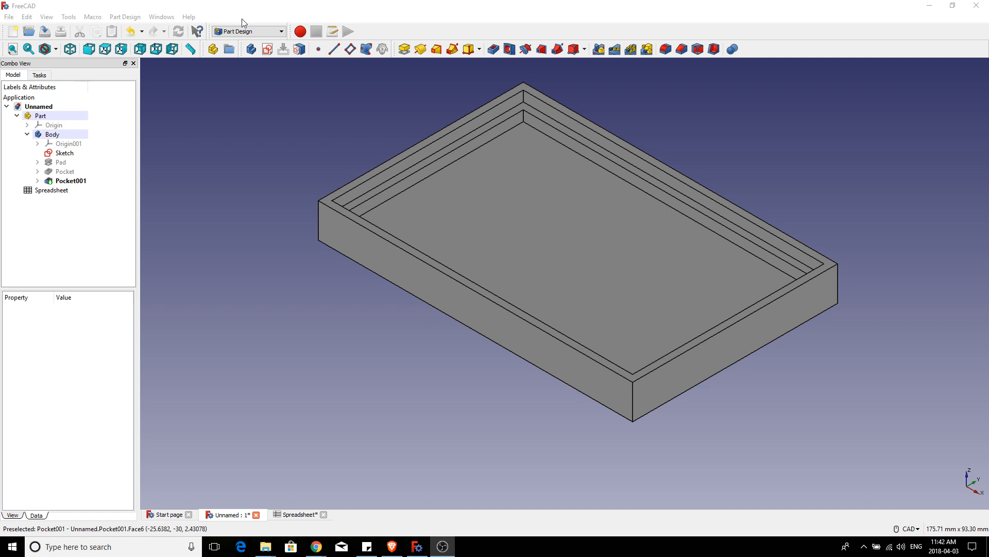
Step: Save the document to the Desktop as parametric_box2
click(450, 6)
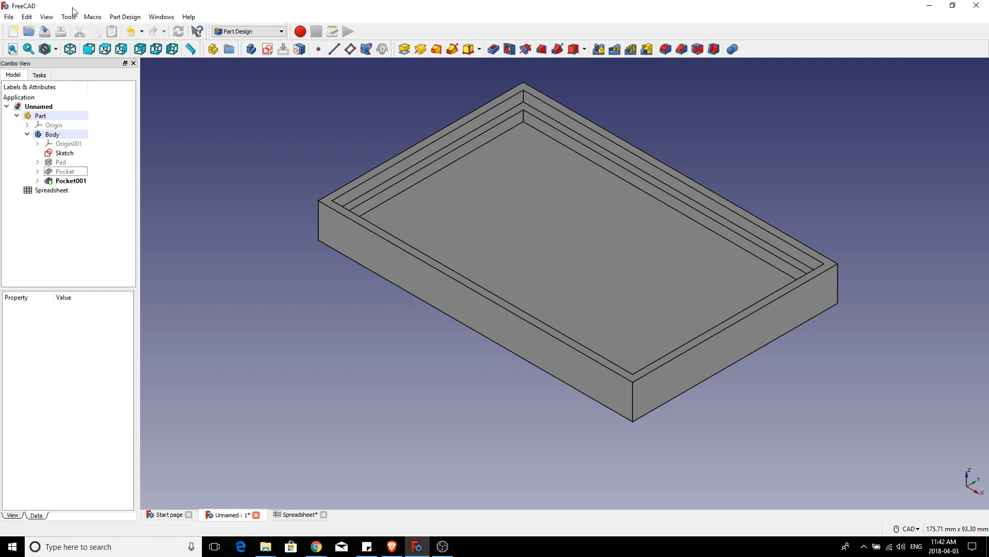
click(11, 17)
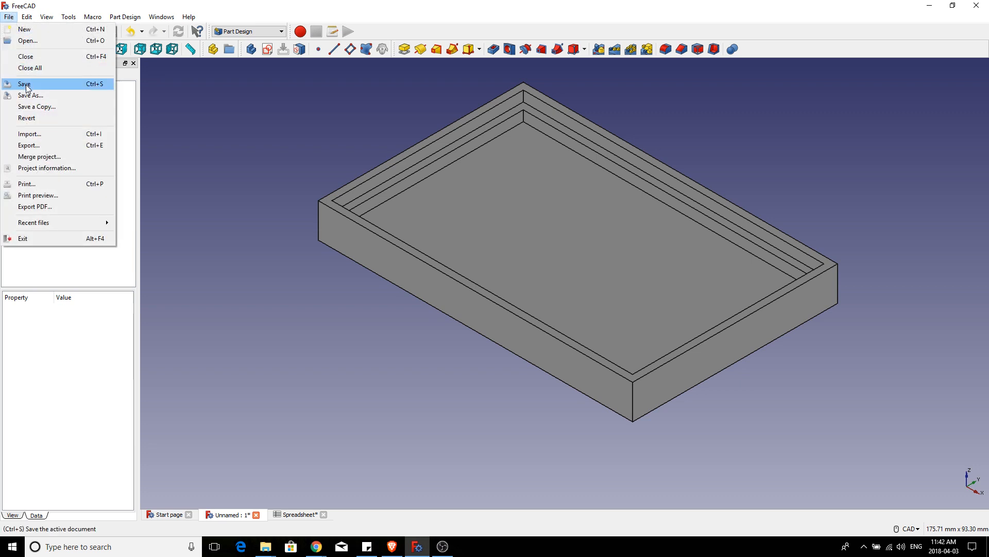
click(25, 84)
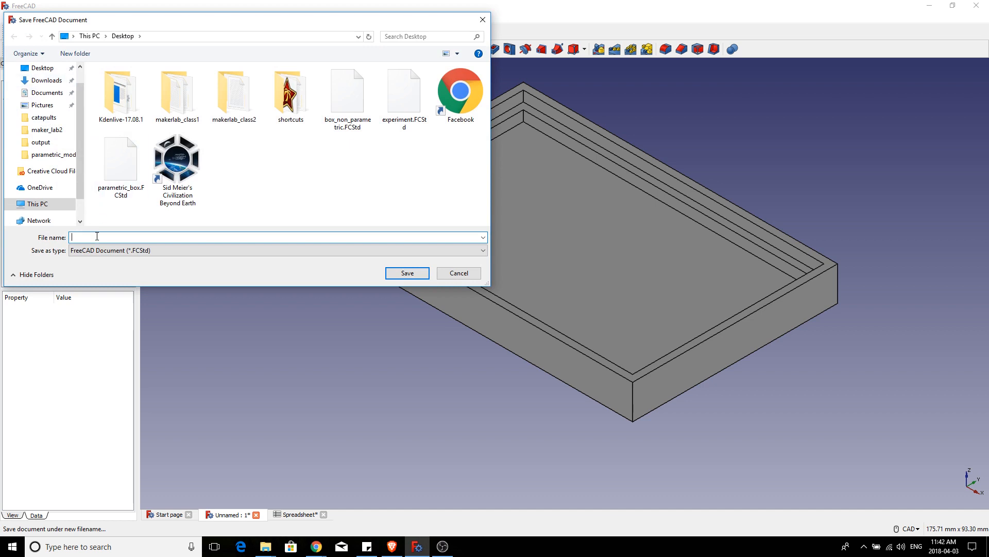
text(paramete)
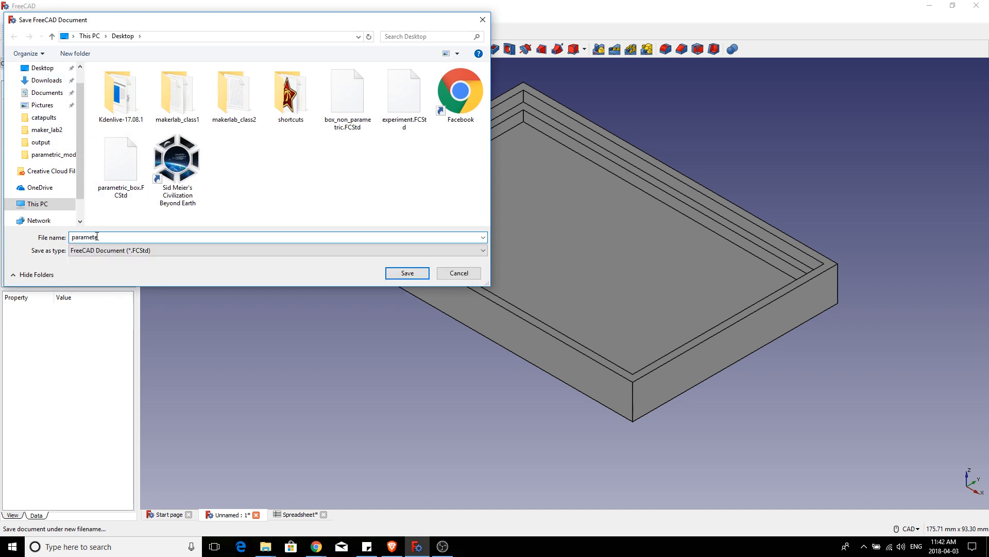
key(BackSpace)
text(ri)
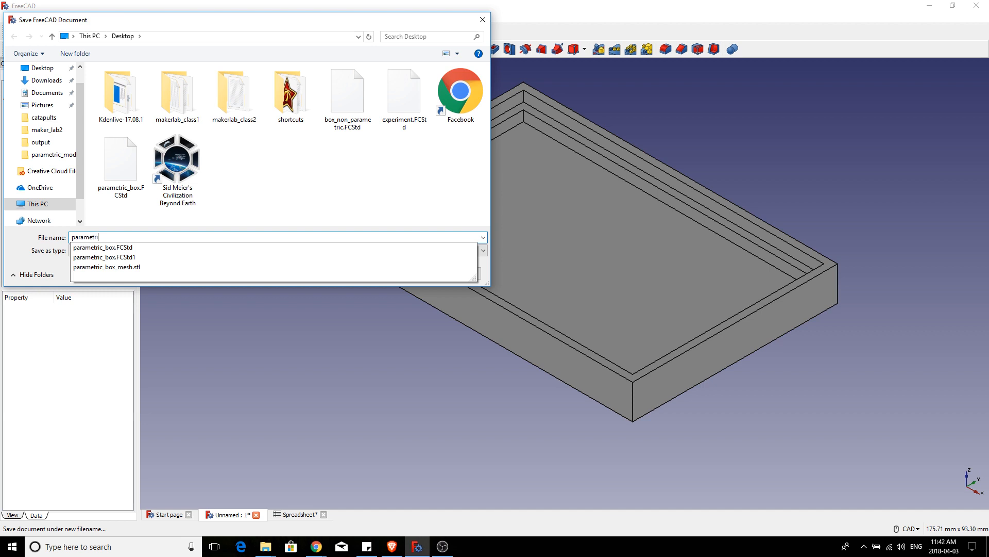
text(c_box2)
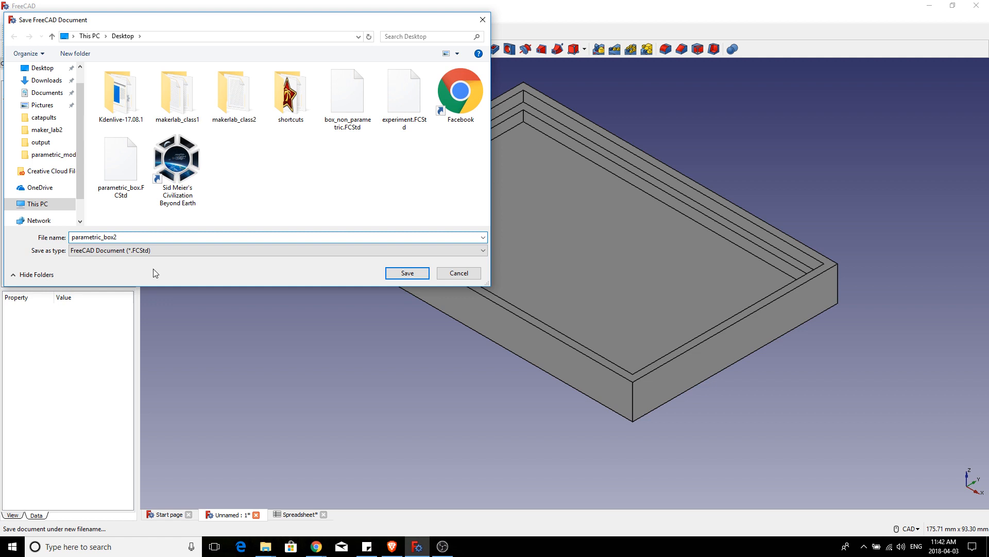
click(412, 274)
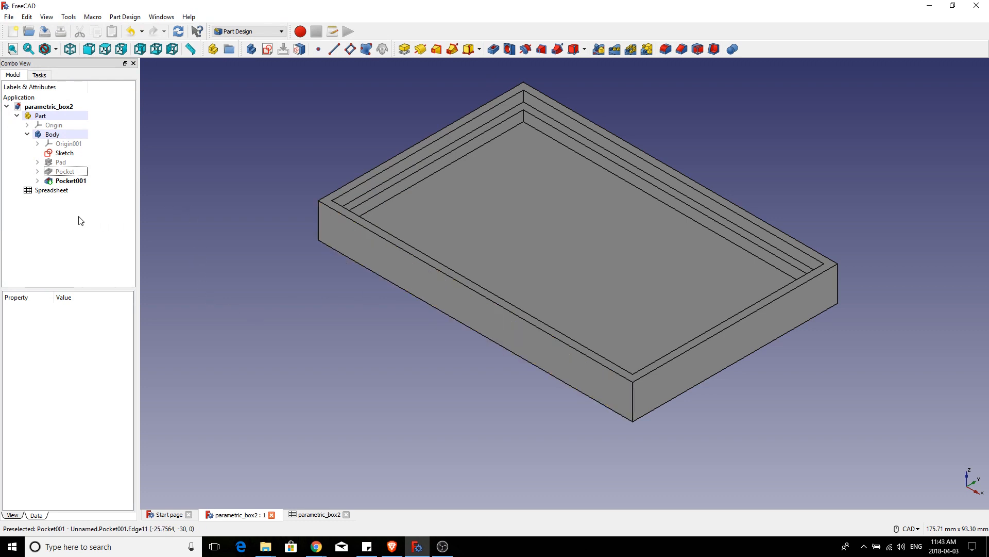
Step: Create a mesh from Pocket001 in the Mesh Design workbench using the Standard meshing option
click(71, 181)
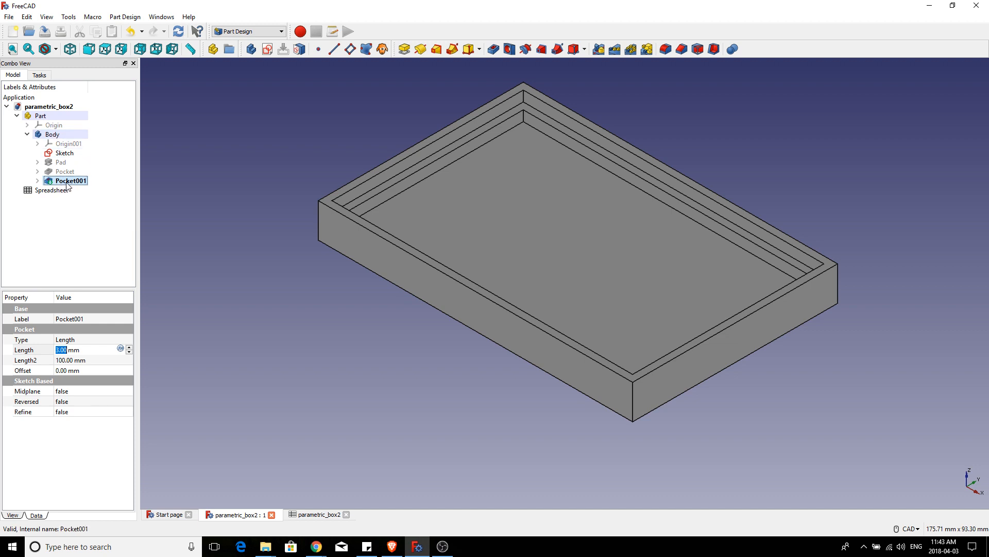
click(282, 32)
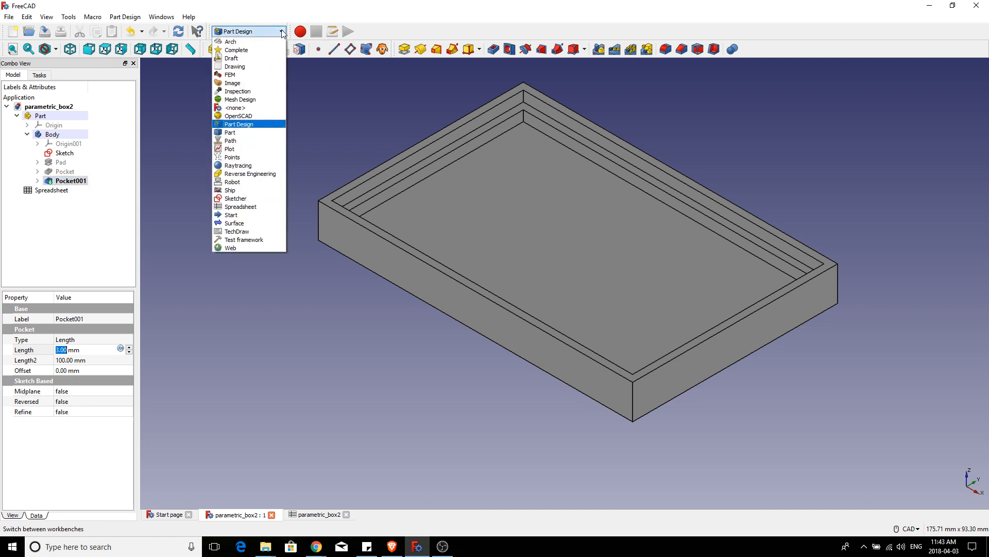
click(246, 100)
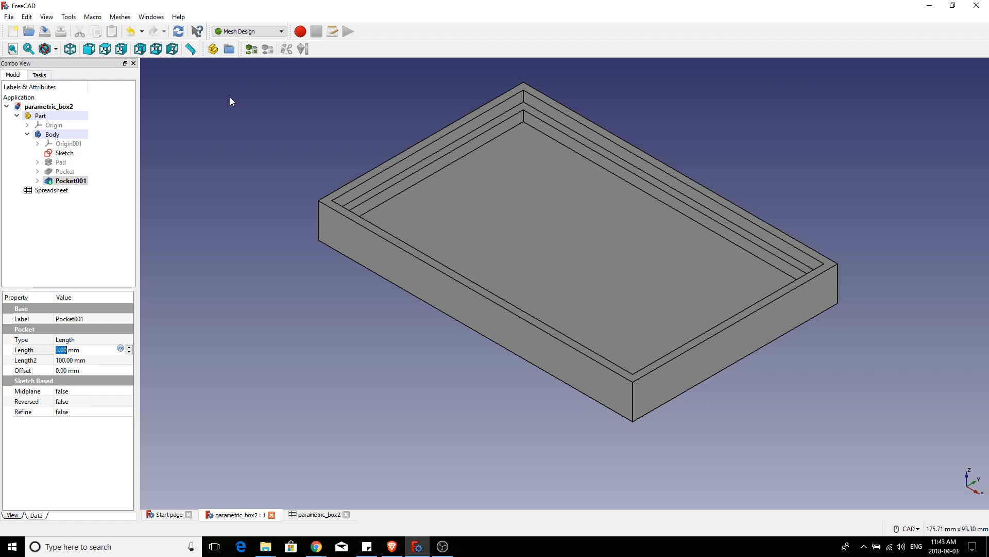
click(127, 20)
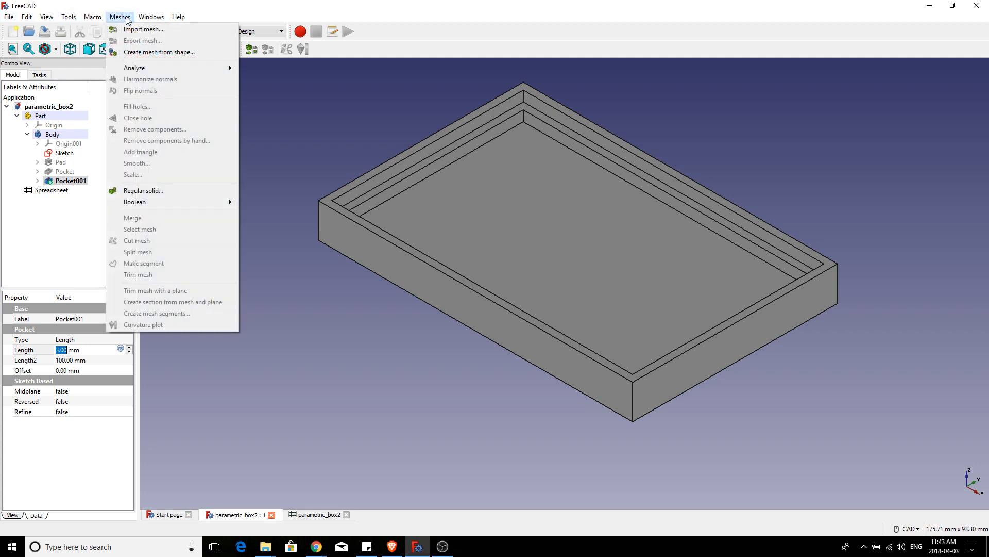
click(142, 52)
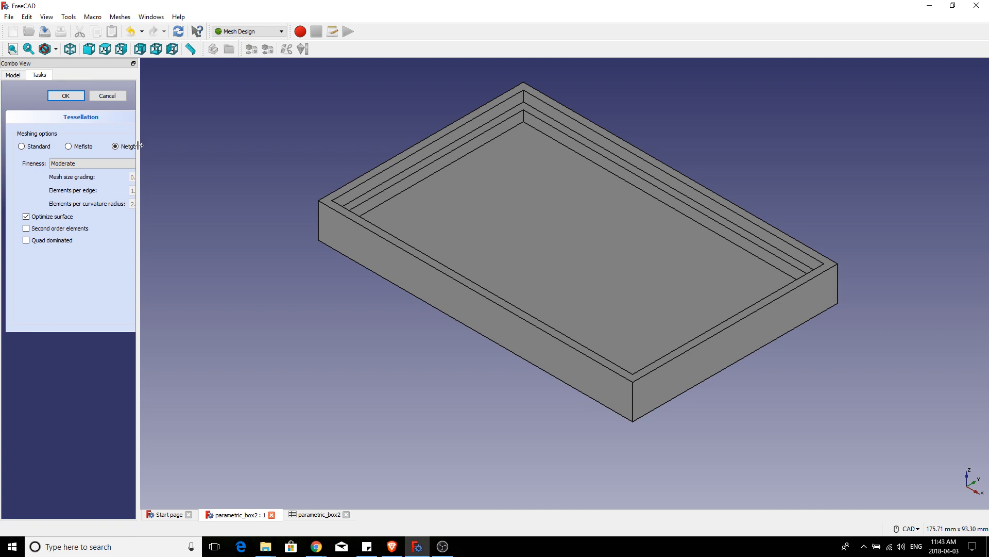
drag(139, 145, 193, 142)
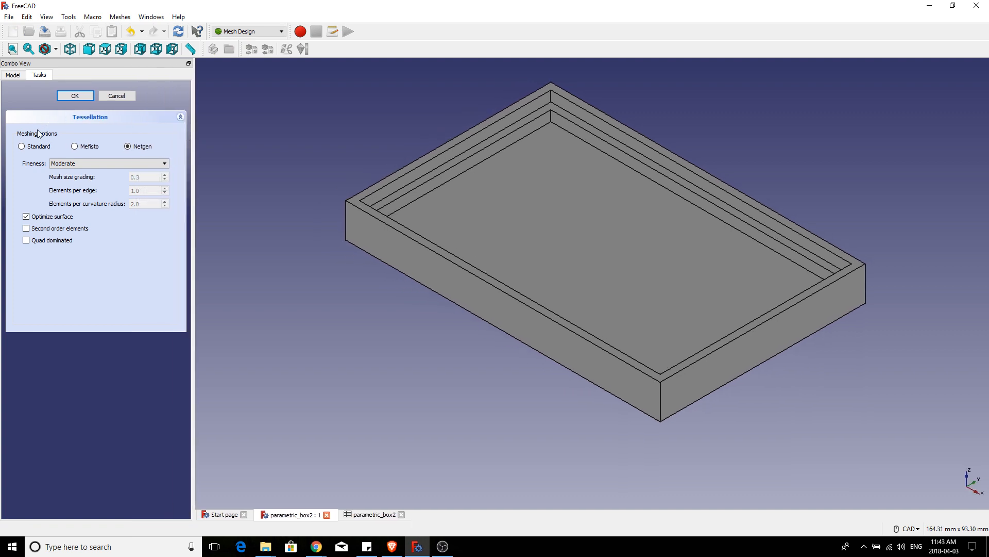
click(22, 146)
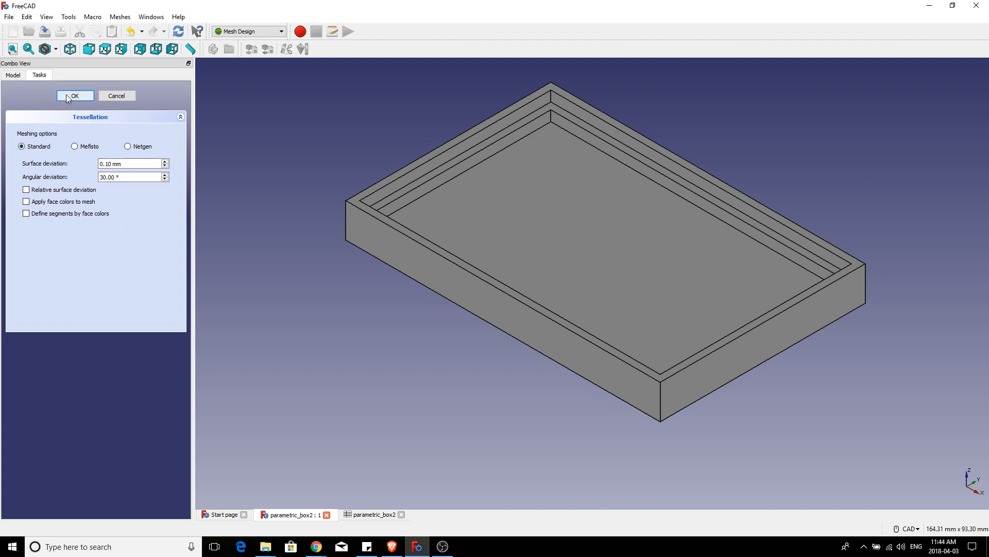
click(82, 93)
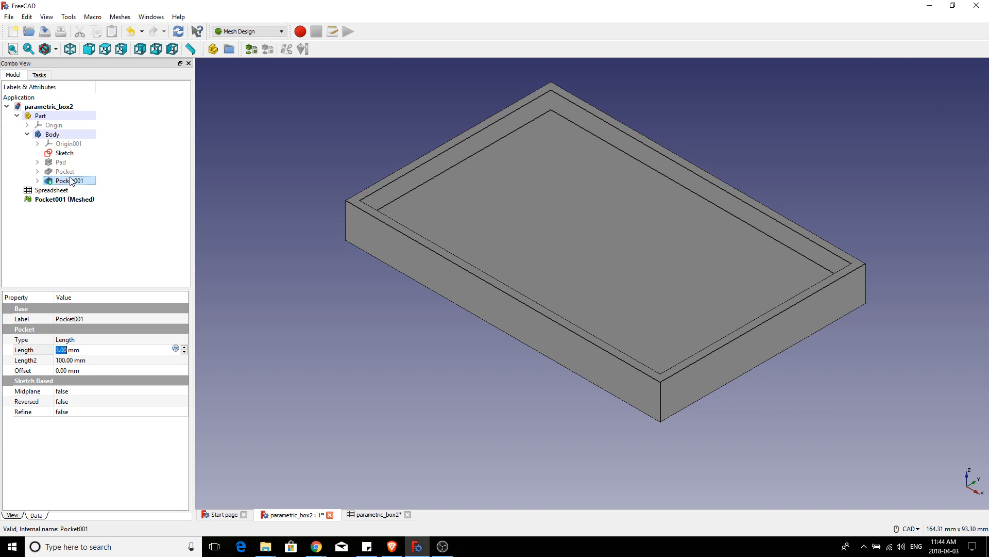
Step: Export the Pocket001 mesh to the Desktop as an STL file named parametric_box_mesh2
click(54, 203)
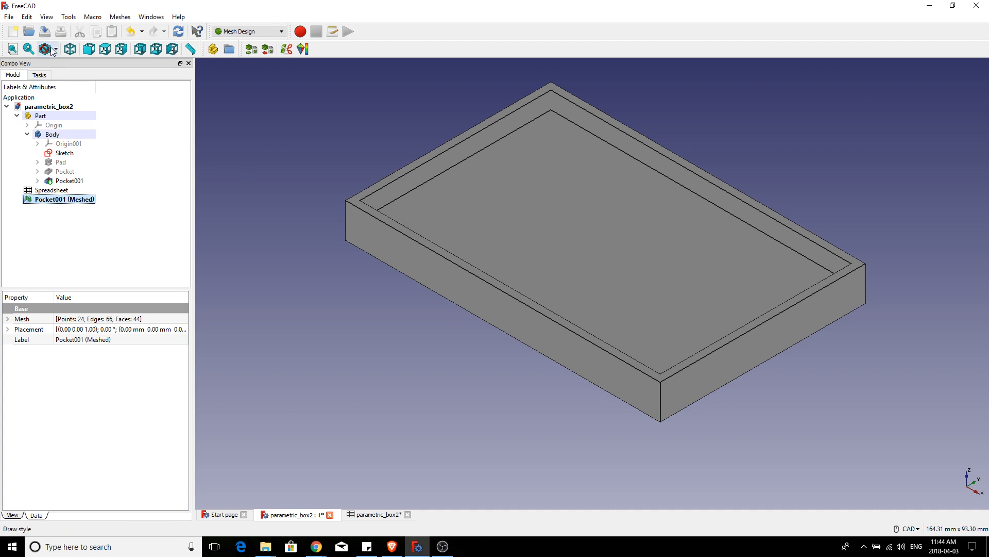
click(11, 19)
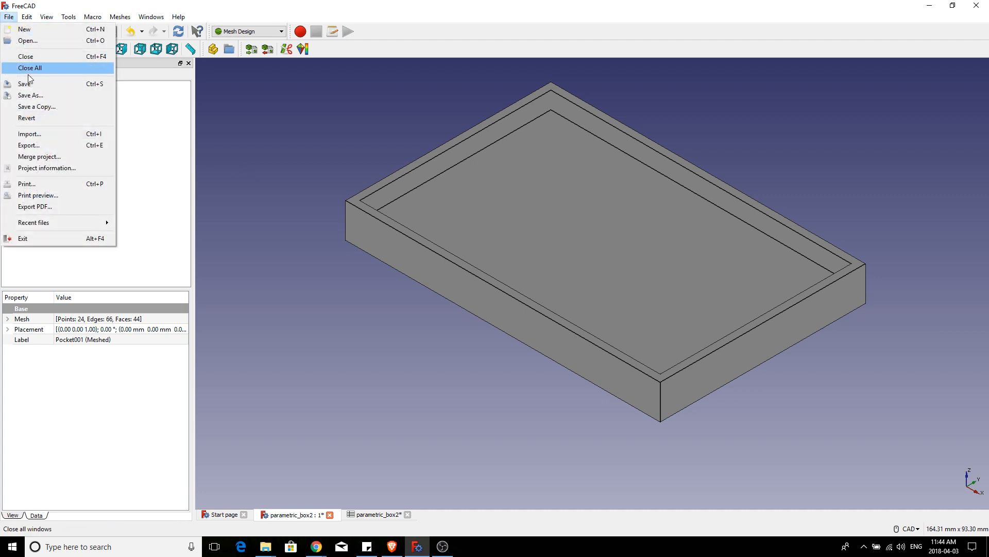
click(34, 147)
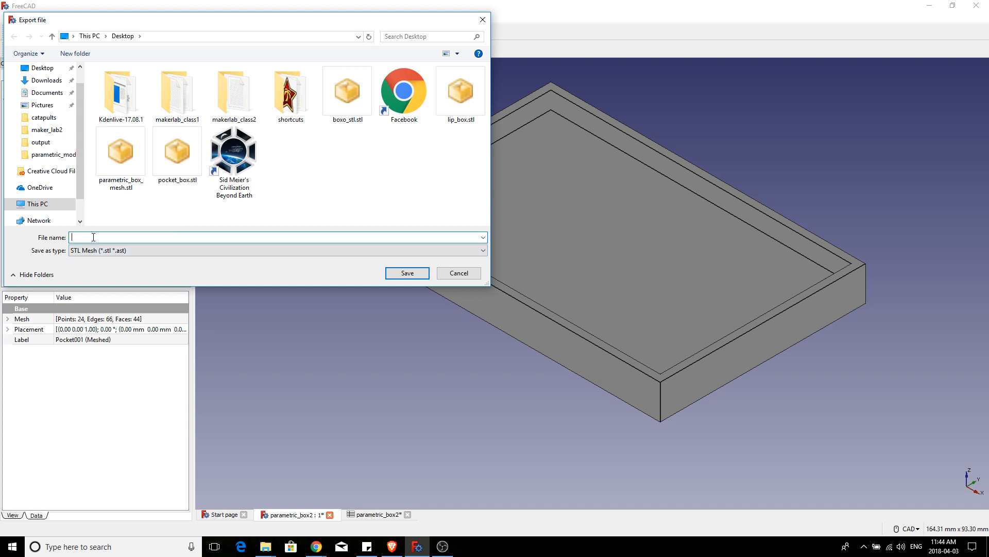
text(parame)
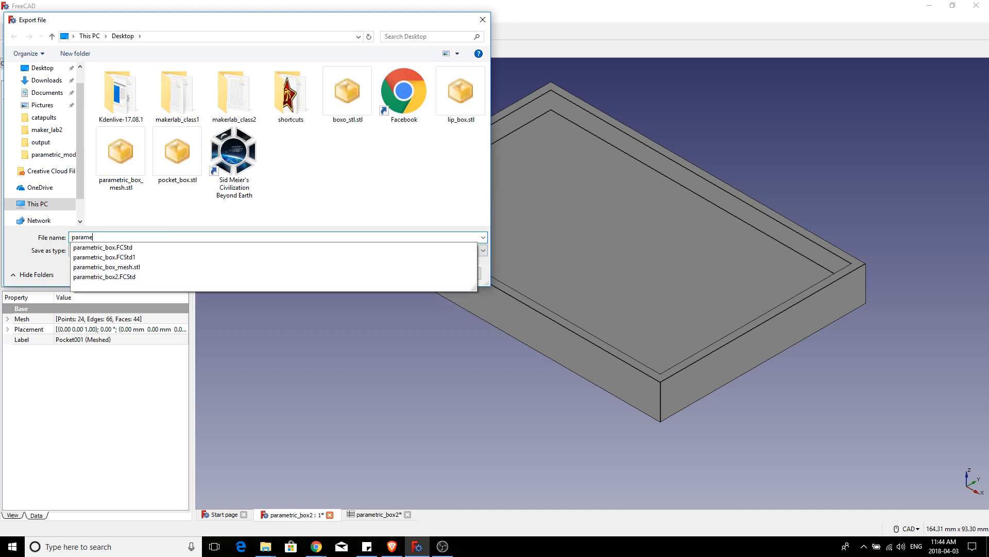
text(tric_box_mesh)
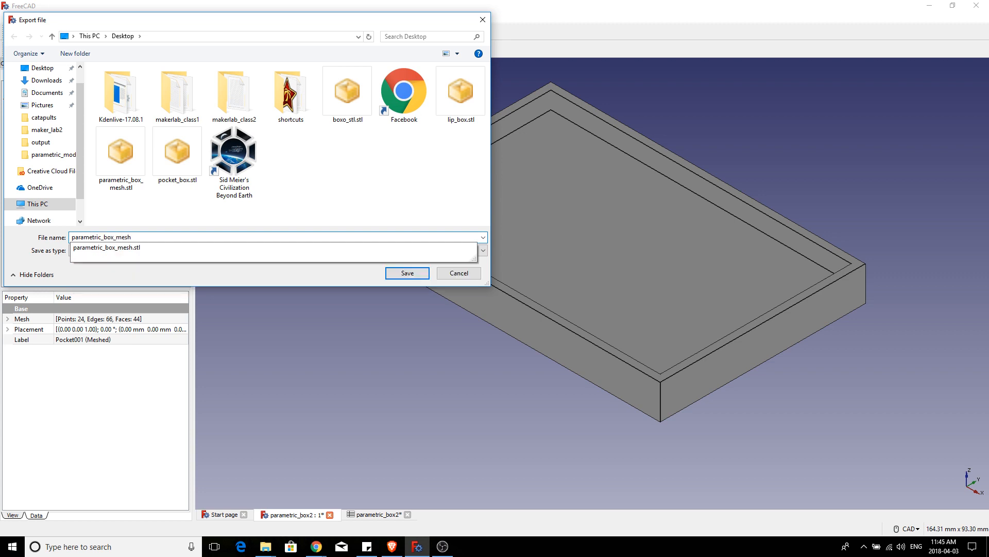
text(2)
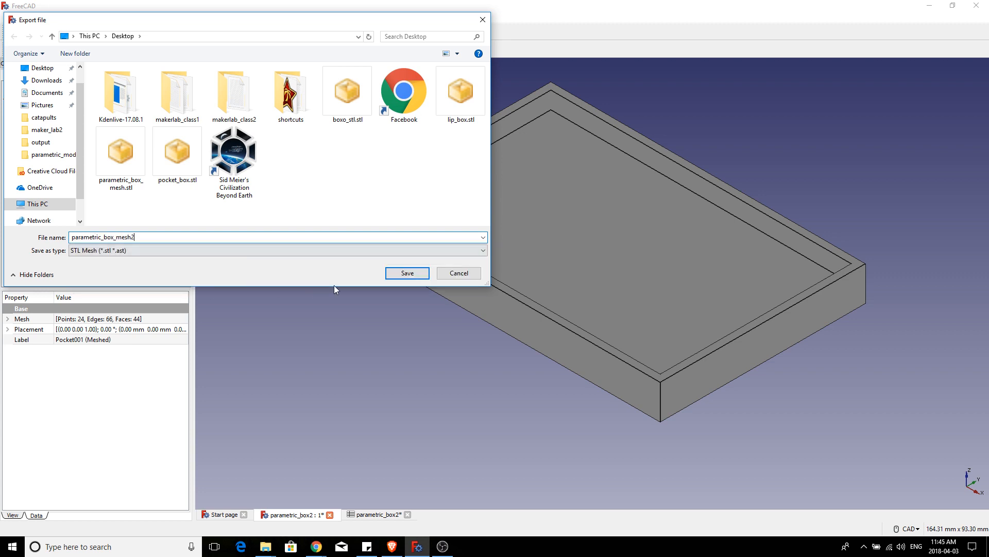
click(419, 274)
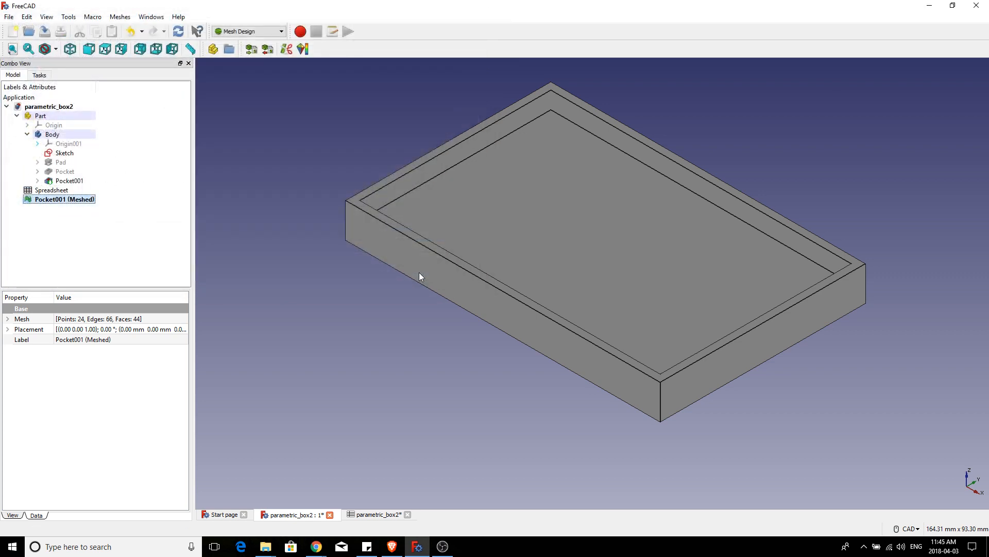
Step: Switch to the Windows desktop and select the exported parametric_box_mesh2.stl file
click(930, 5)
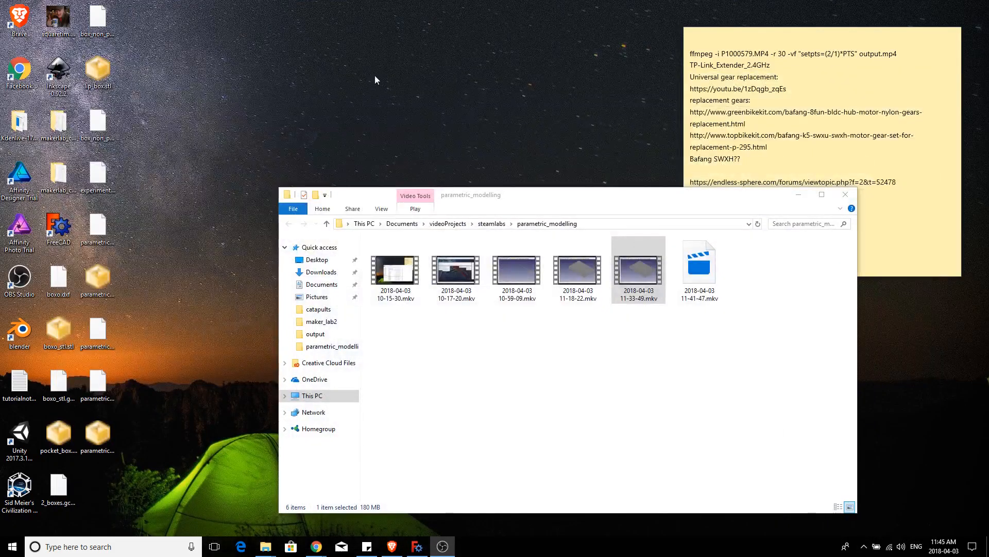
click(102, 435)
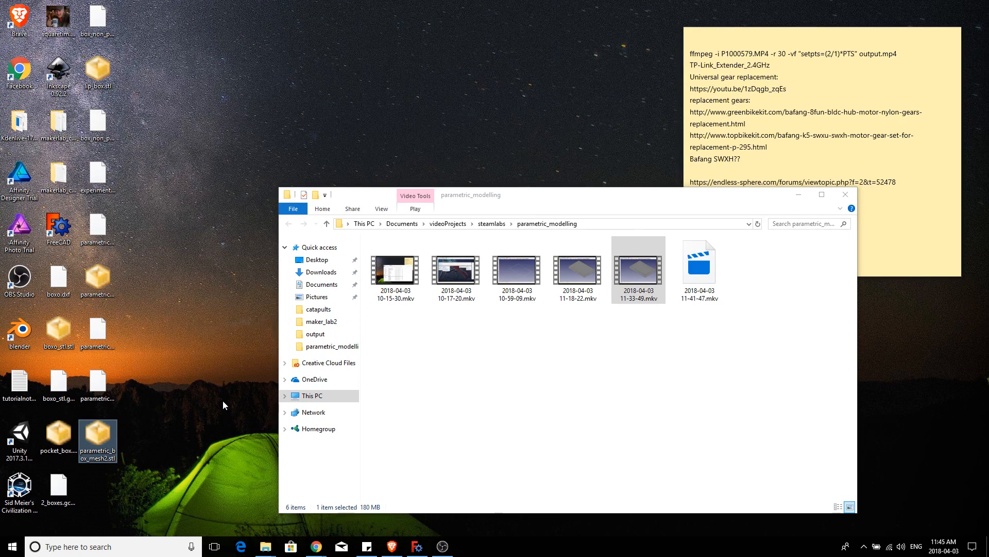
Step: Launch Cura 15.04.6 from Windows and decline the offer to download a new version
click(14, 553)
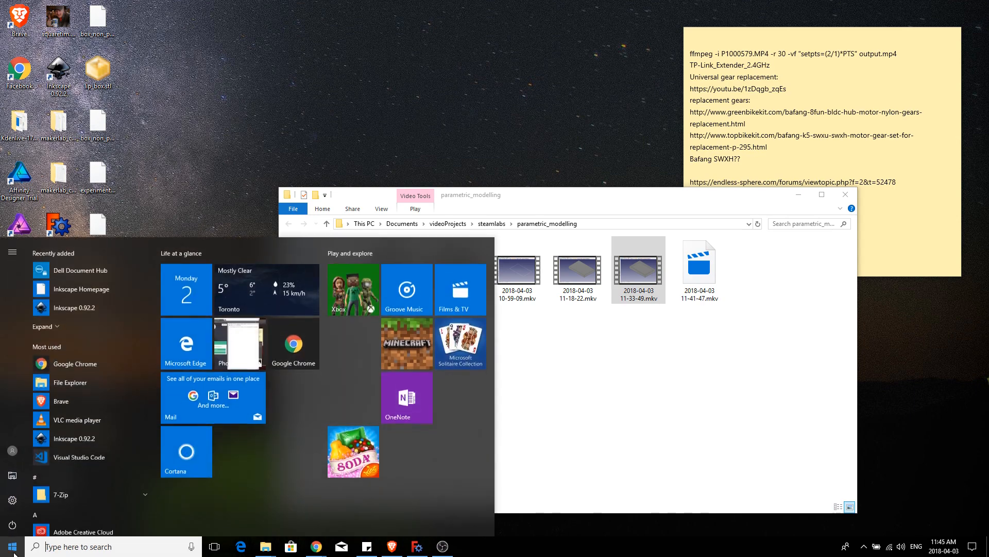
text(cir)
click(14, 554)
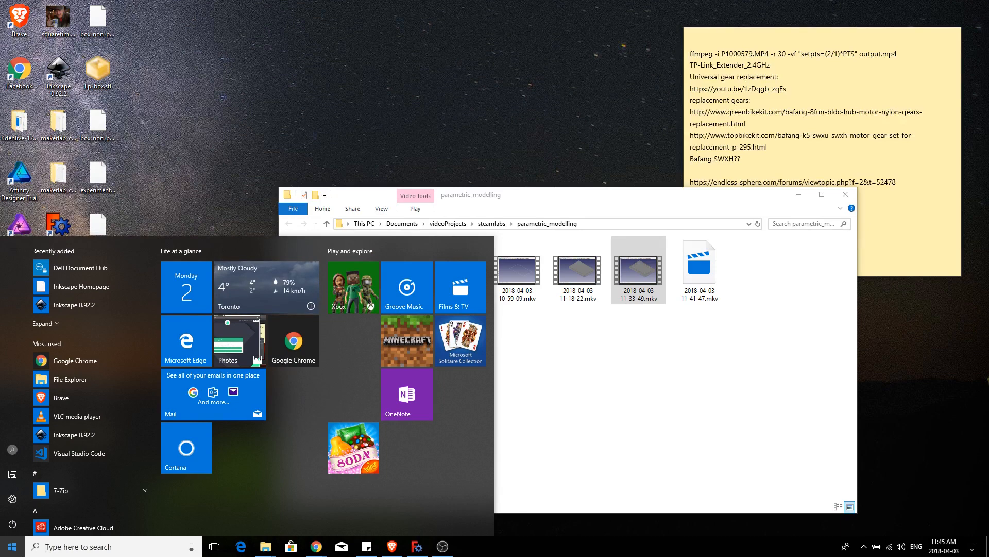
text(cu)
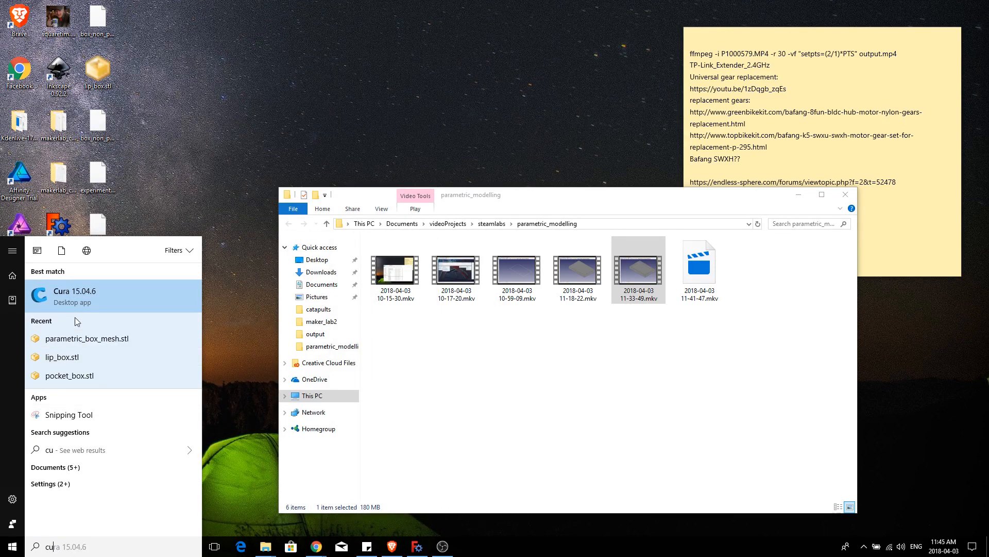
click(39, 295)
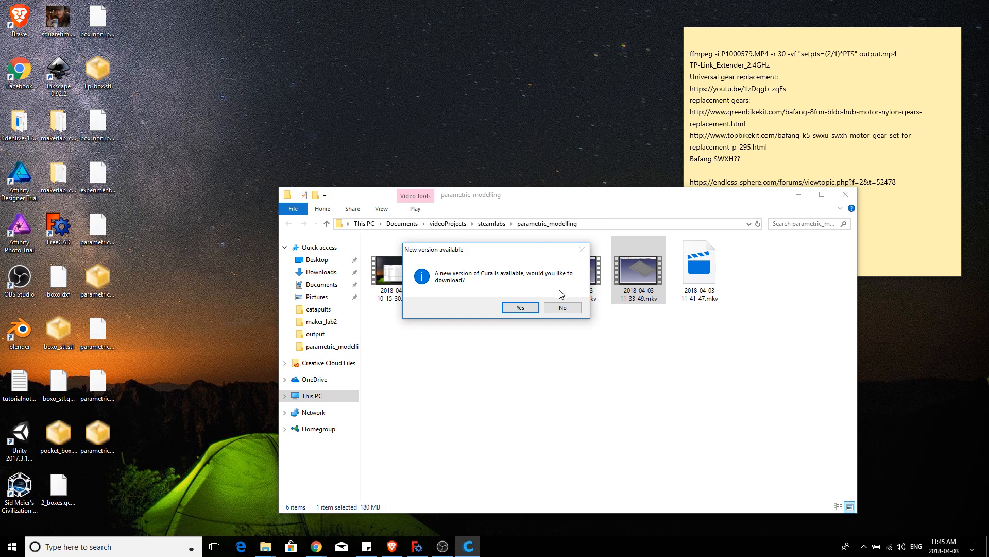
click(563, 308)
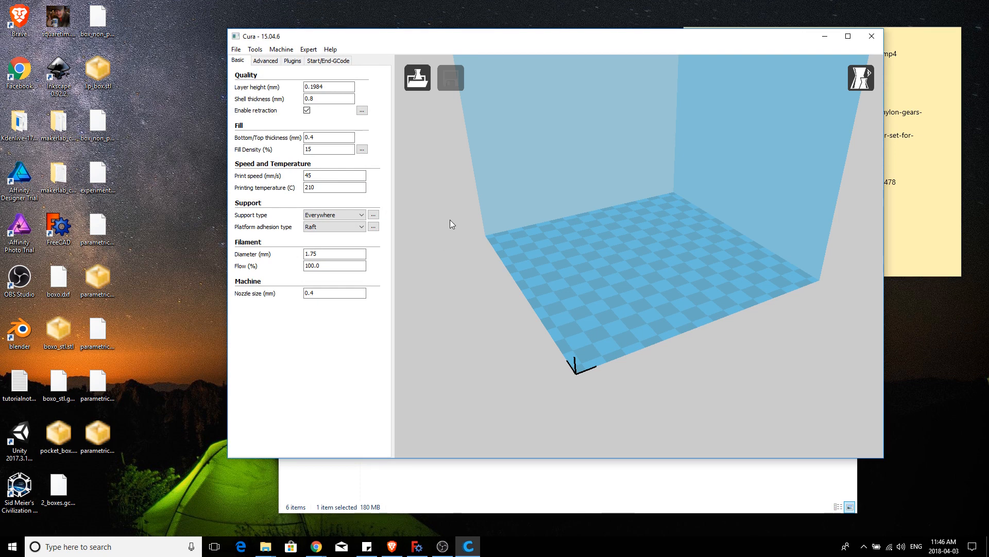
Step: Load the parametric_box_mesh2.stl model from the Desktop onto the print platform
click(235, 51)
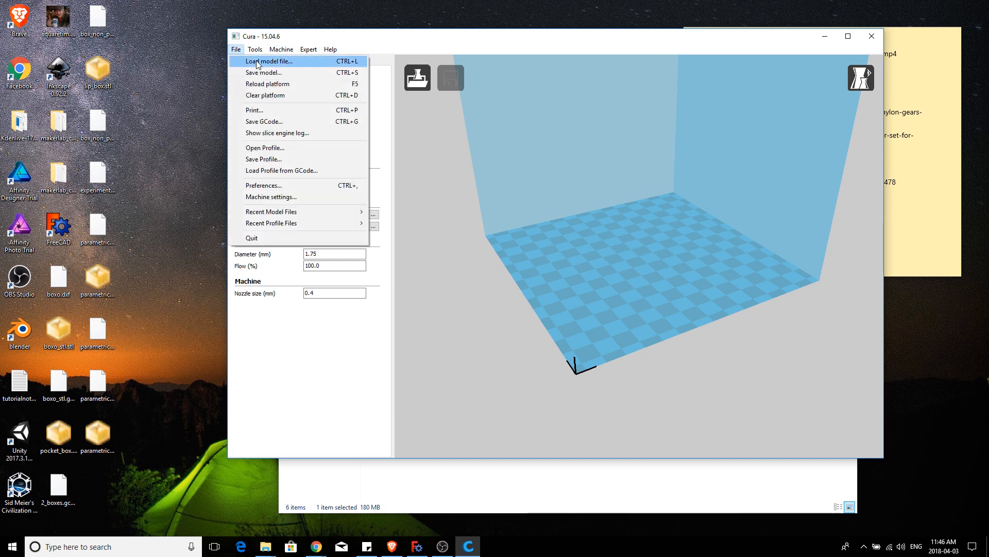
click(257, 62)
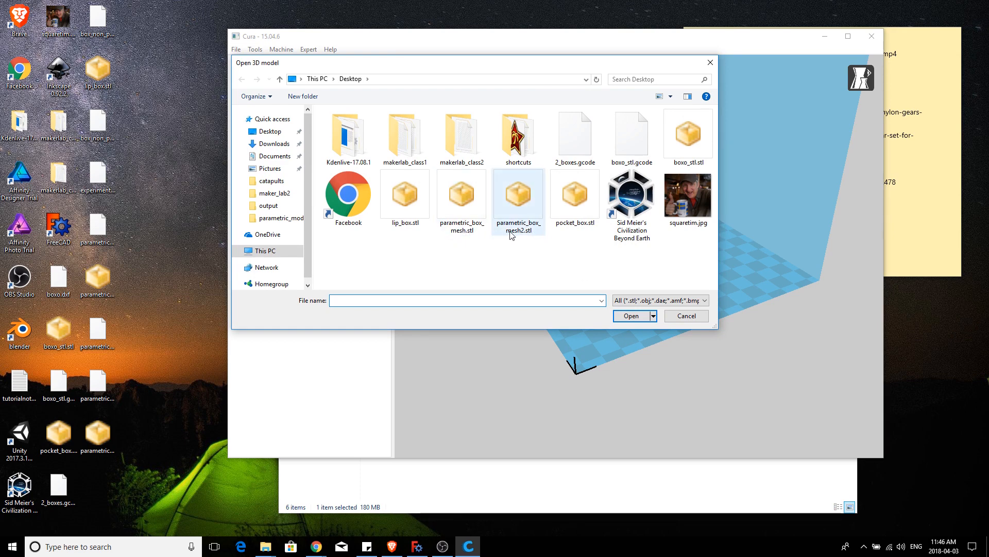
click(631, 315)
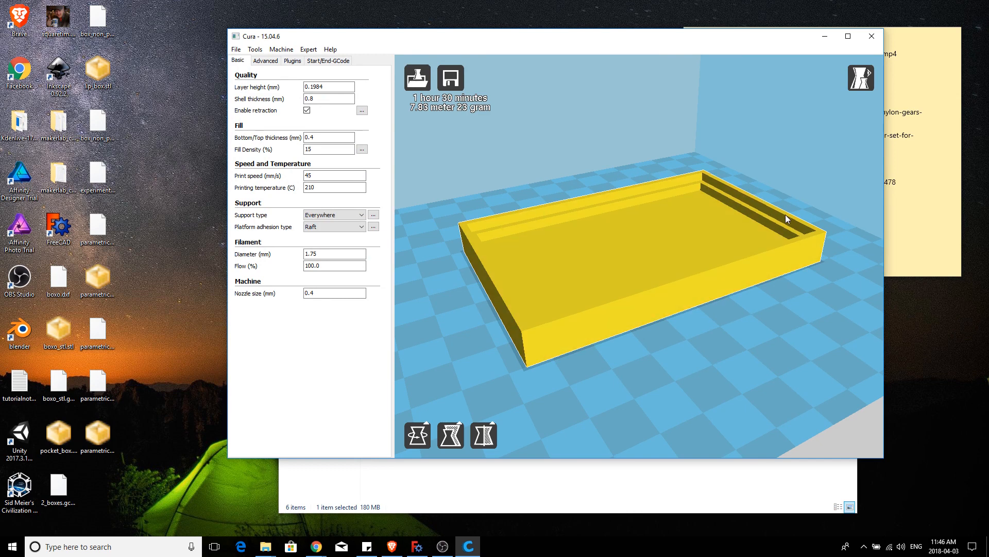
click(664, 205)
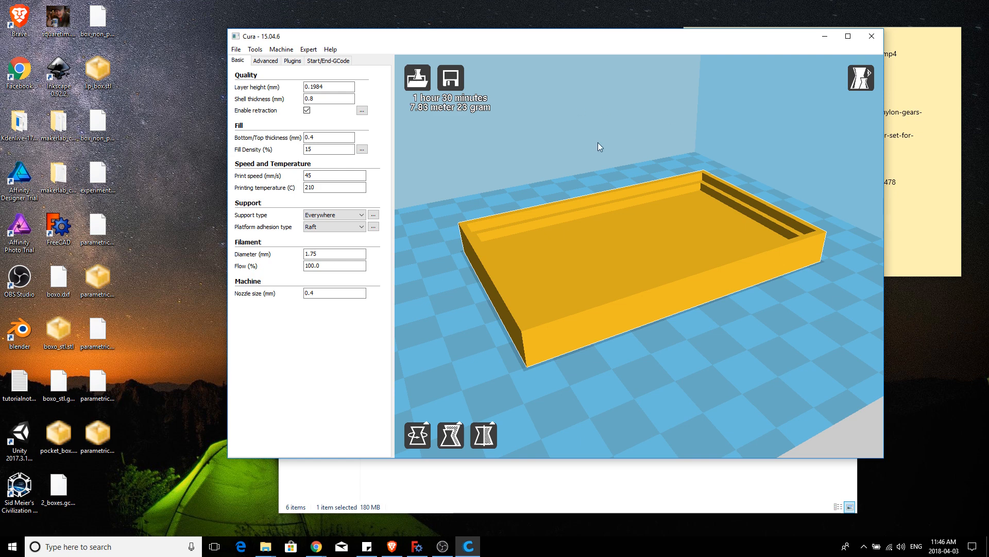
Step: Save the model's GCode to the Desktop as parametric_box_mesh2.gcode and select the saved file there
click(237, 50)
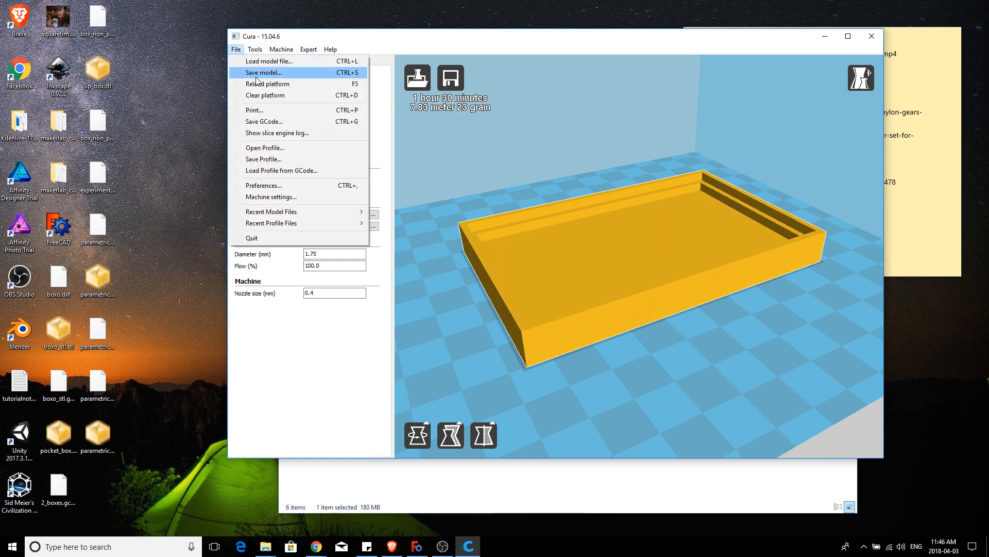
click(268, 122)
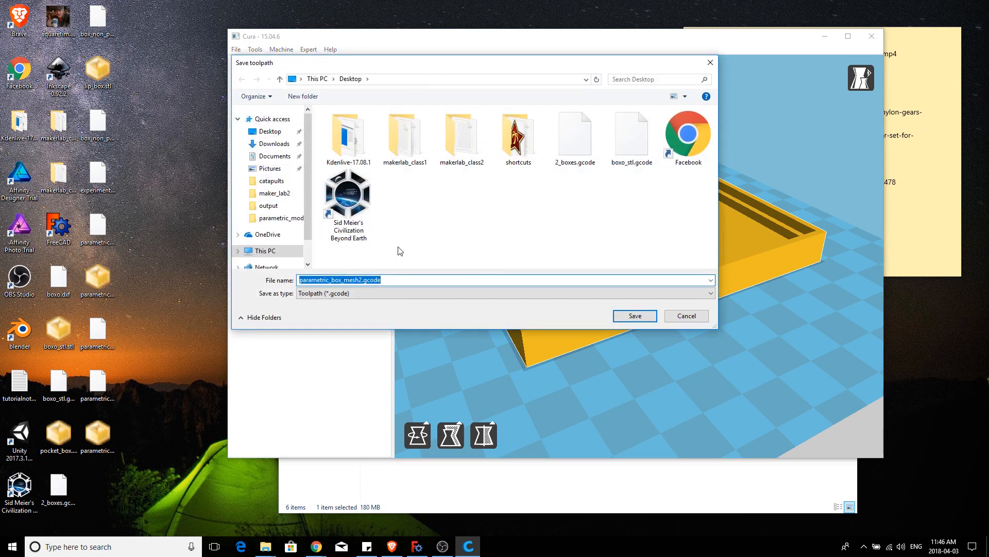
click(642, 316)
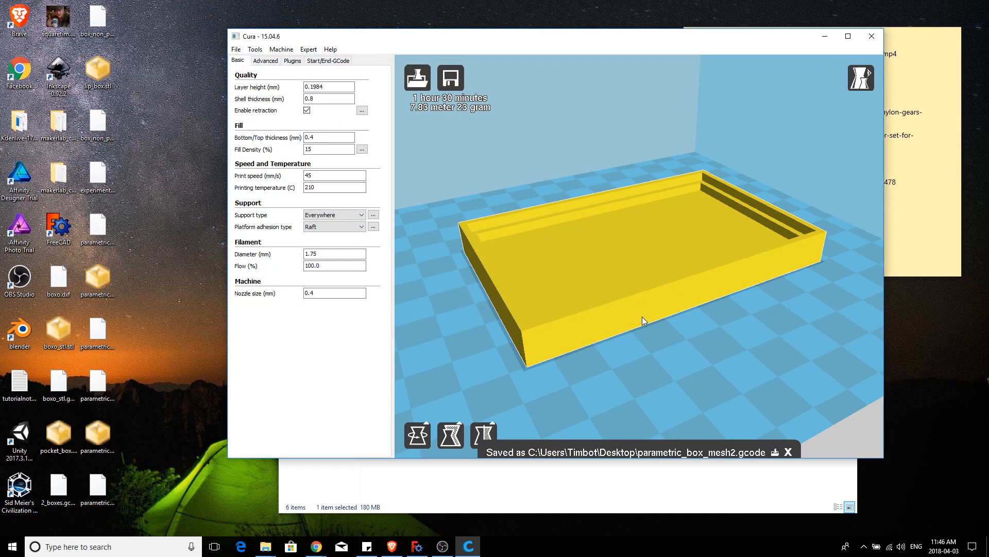
click(106, 493)
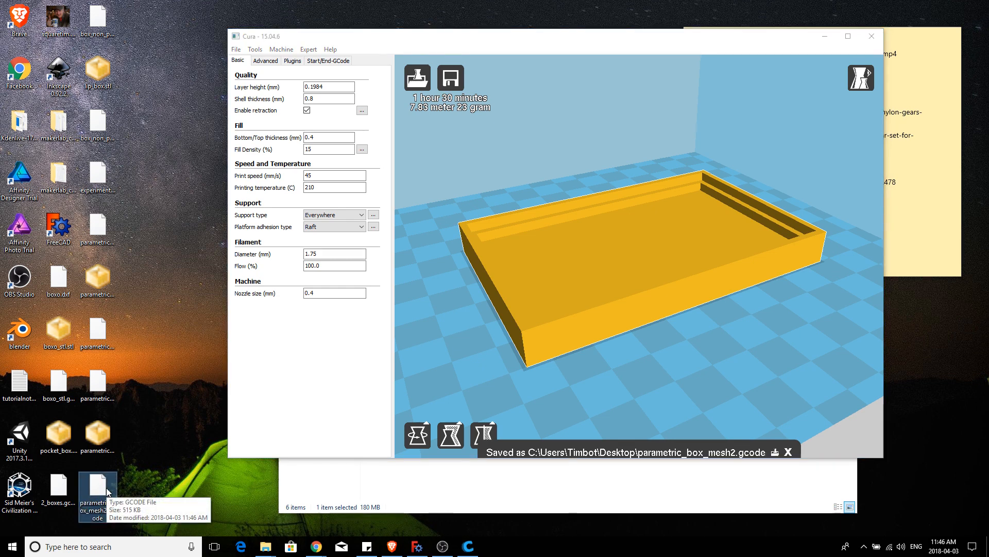